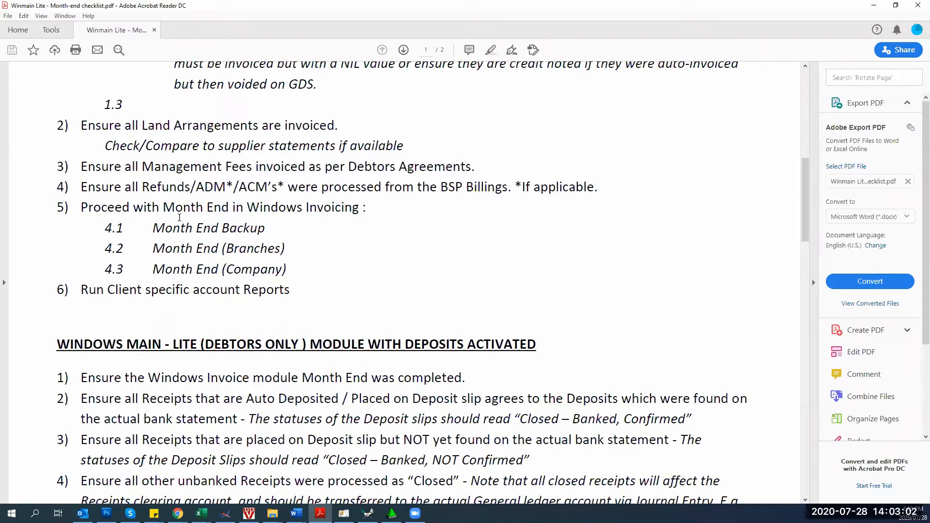
Read through the month-end checklist from the invoicing items down to the Windows General Ledger section.
scroll(109, 306, down, 5)
scroll(126, 306, down, 10)
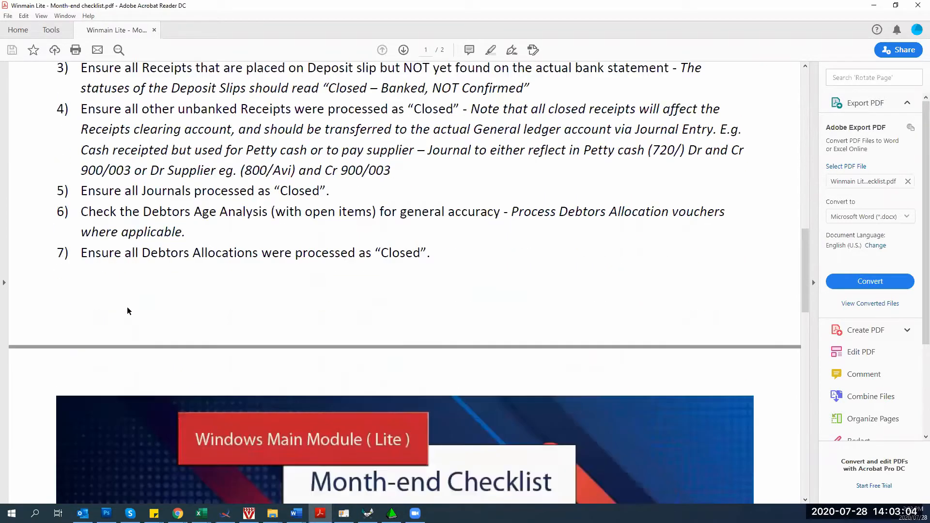
scroll(130, 306, down, 3)
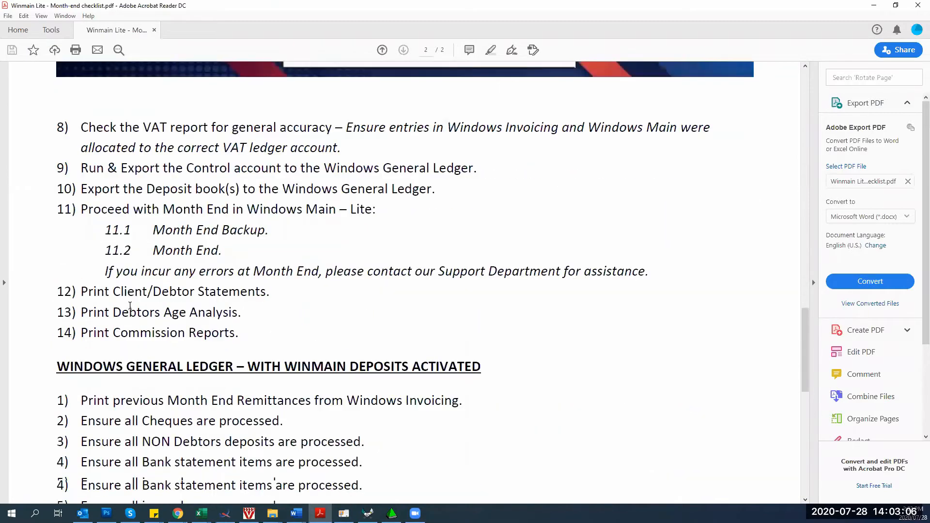
scroll(143, 286, down, 1)
scroll(142, 287, down, 1)
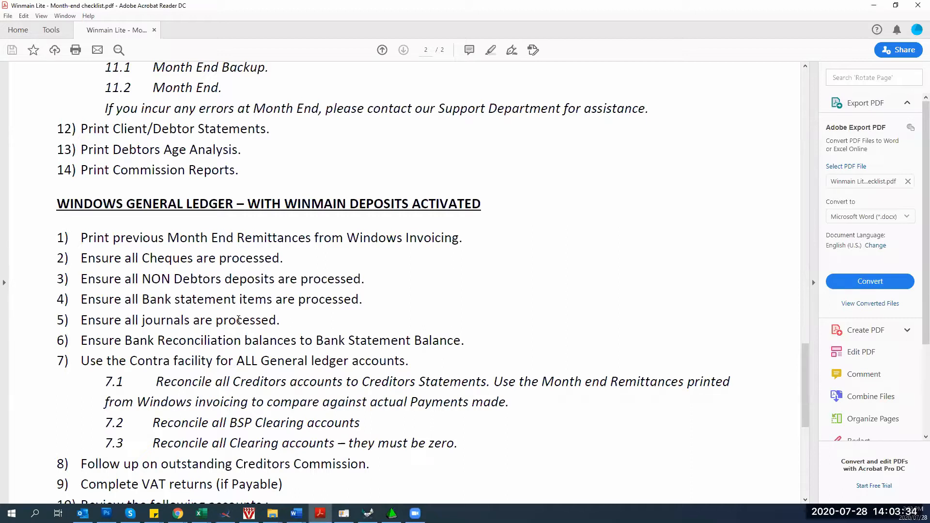
scroll(192, 193, down, 4)
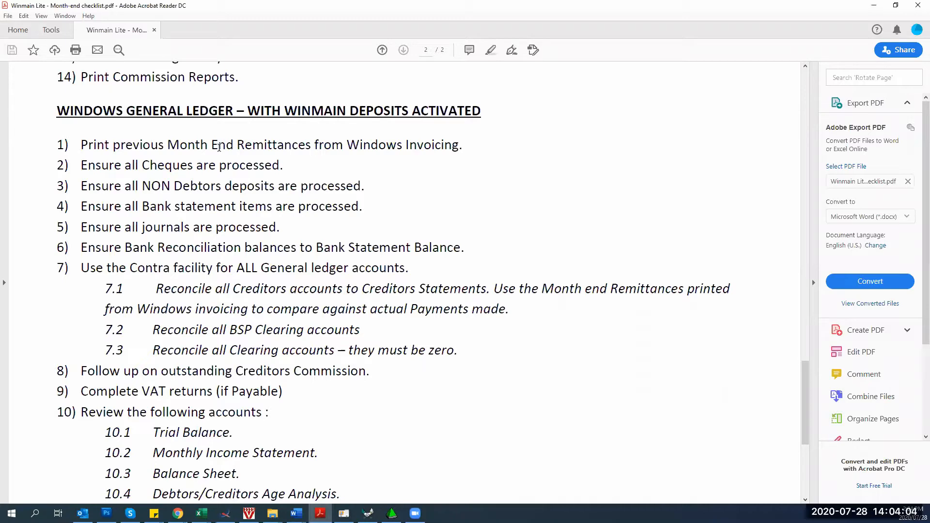
Switch to QuickTrav Invoicing, dismiss the invoice printing form and open the list of land principals.
click(368, 513)
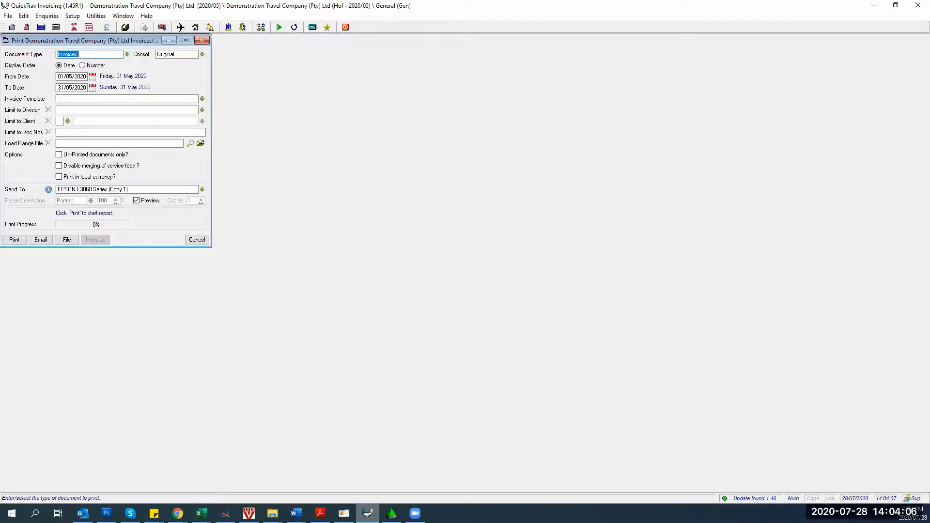
click(201, 40)
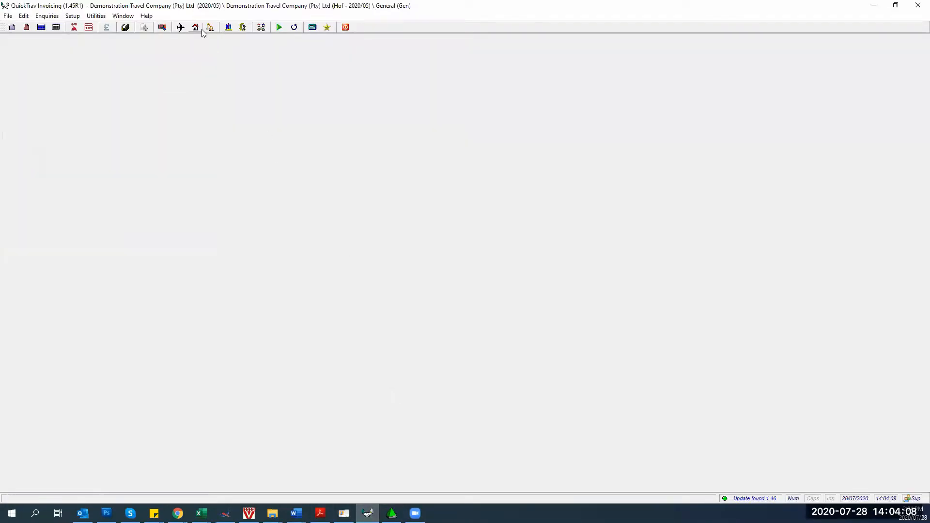
click(209, 28)
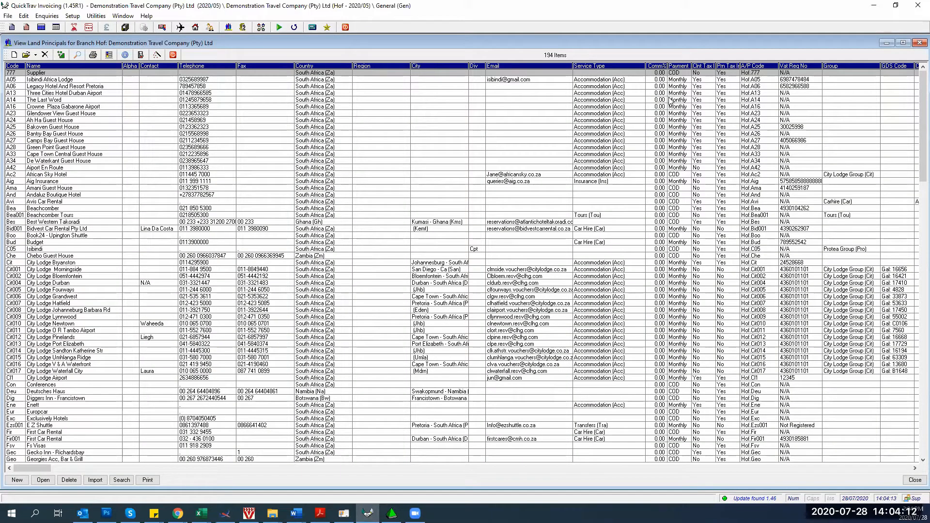
Review the external and billing settings of Legacy Hotel And Resort Pretoria, then close the record discarding any changes.
click(43, 86)
double_click(43, 86)
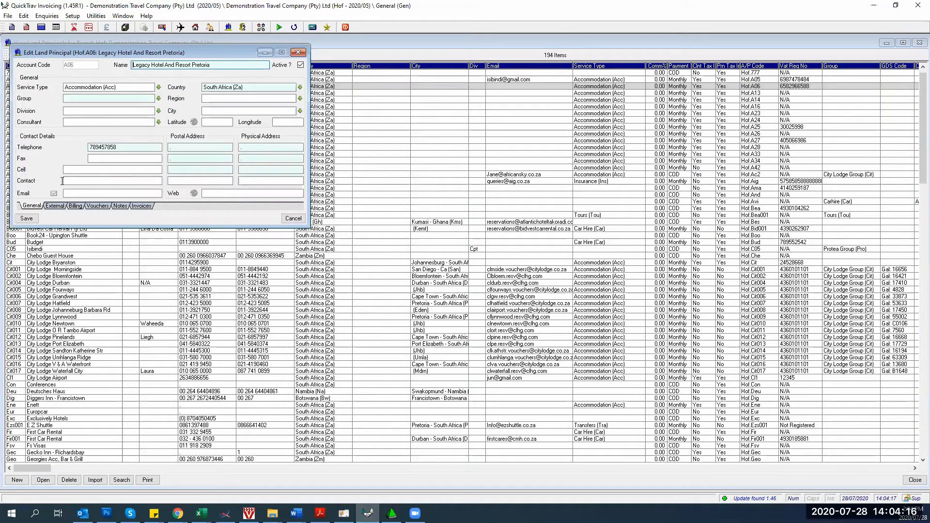
click(55, 206)
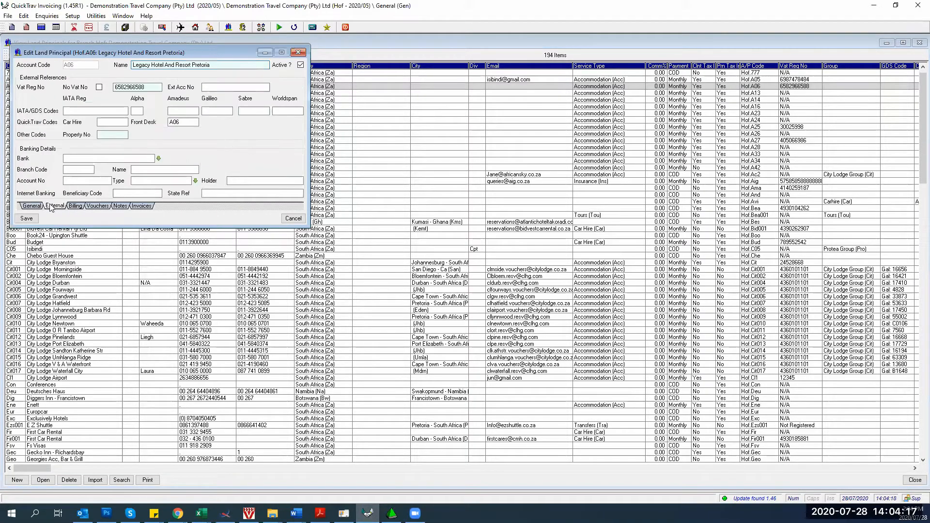
click(76, 206)
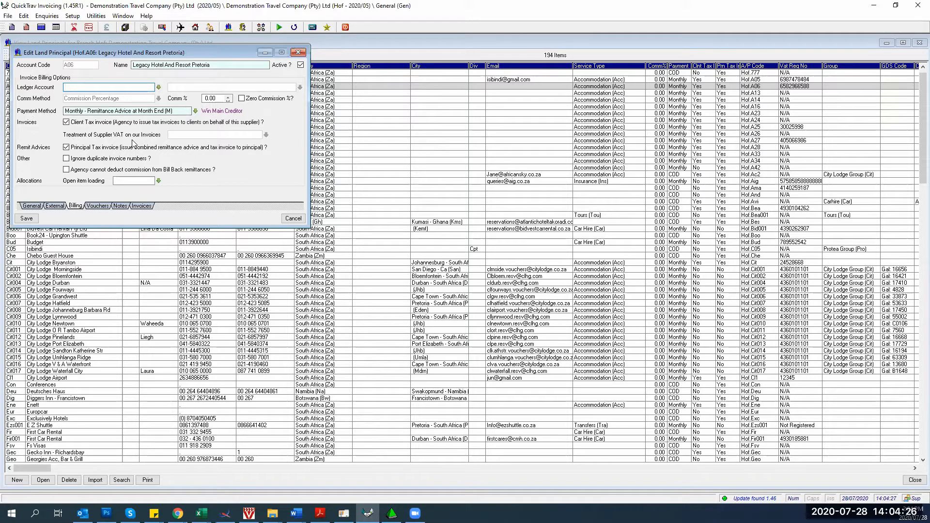
click(293, 218)
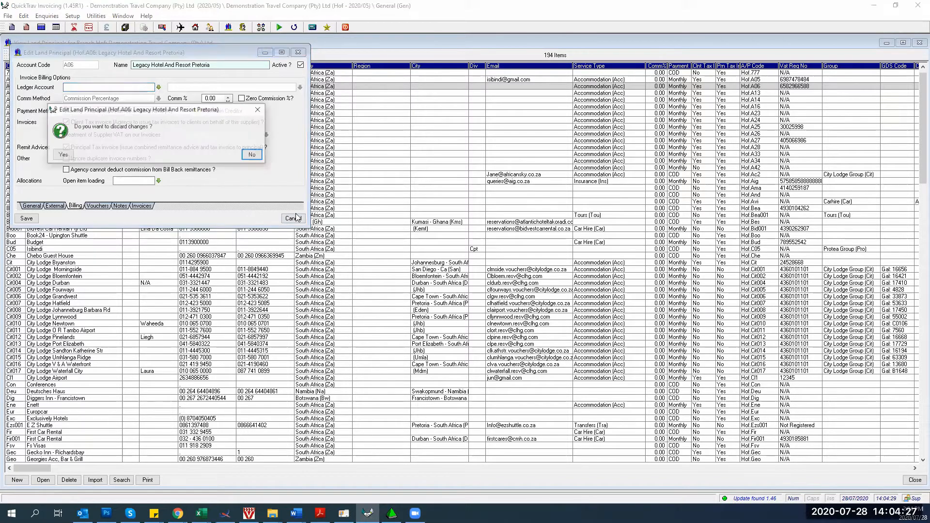
click(63, 156)
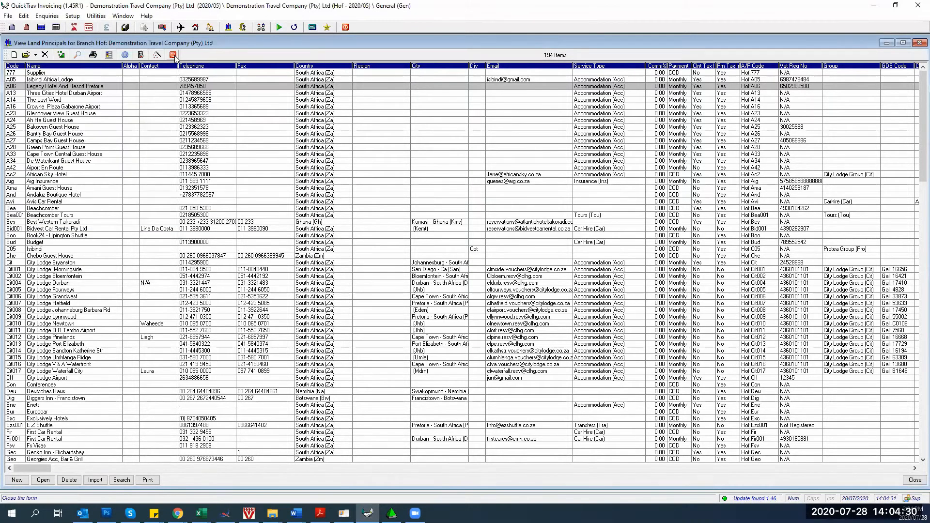
Close the land principals list and print a preview of the Month End remittance advices for 01/05/2020 to 31/05/2020.
click(173, 54)
click(7, 17)
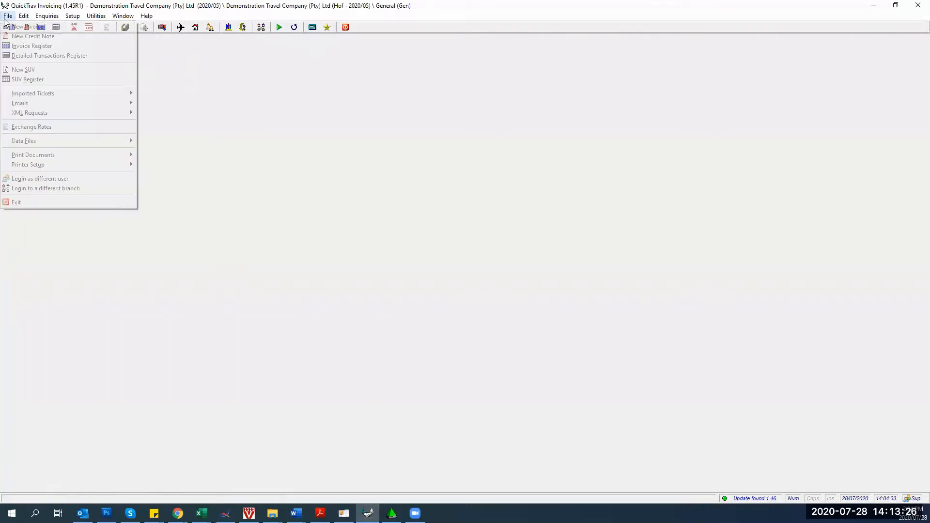
mouse_move(41, 158)
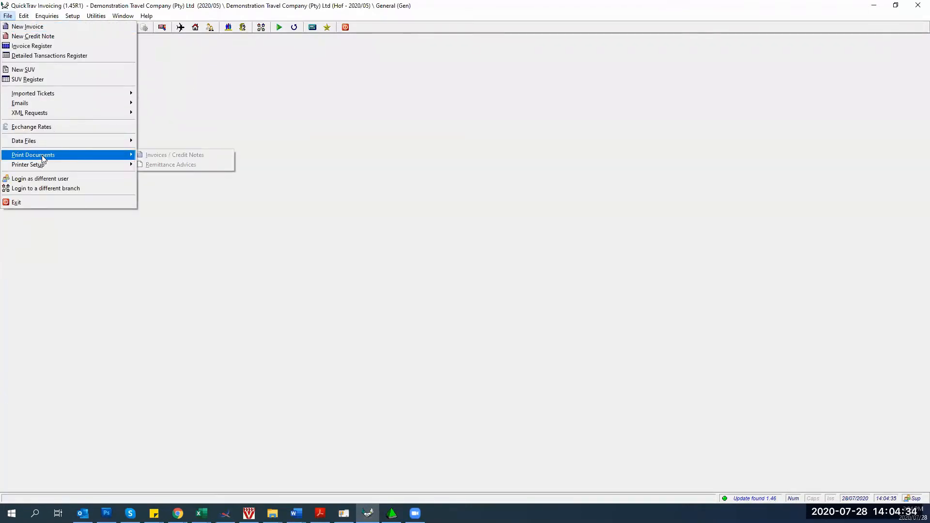
click(154, 164)
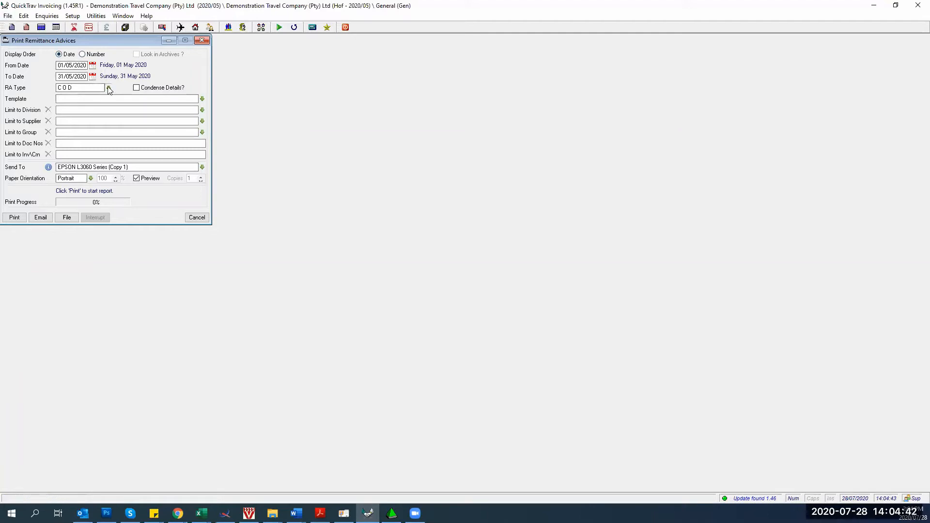
click(109, 88)
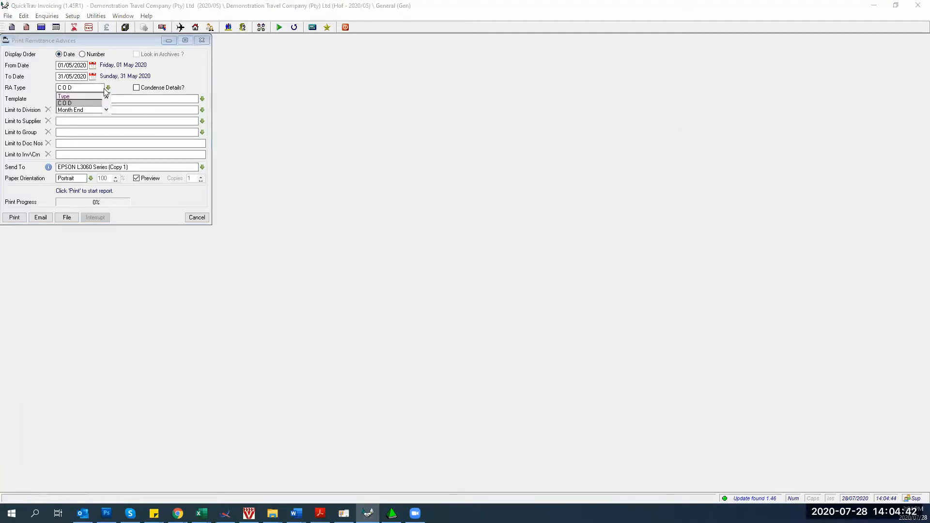
click(77, 110)
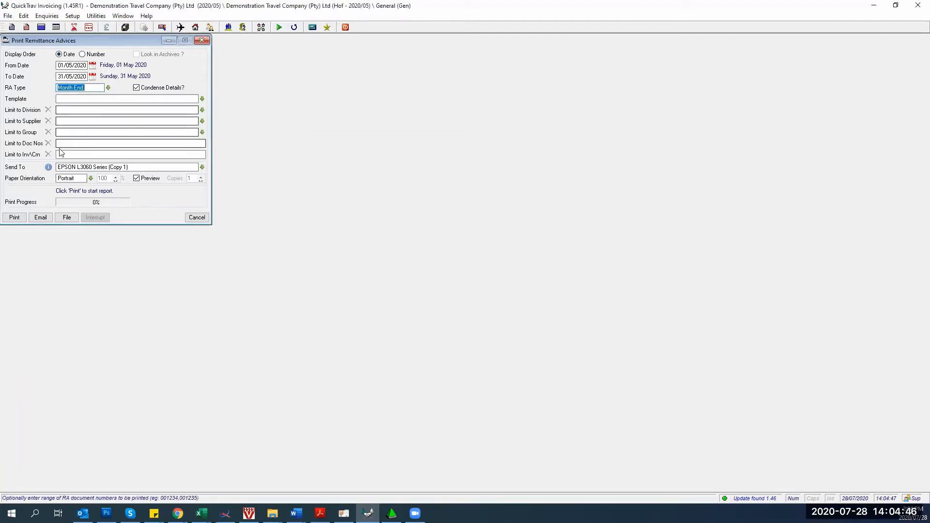
click(14, 217)
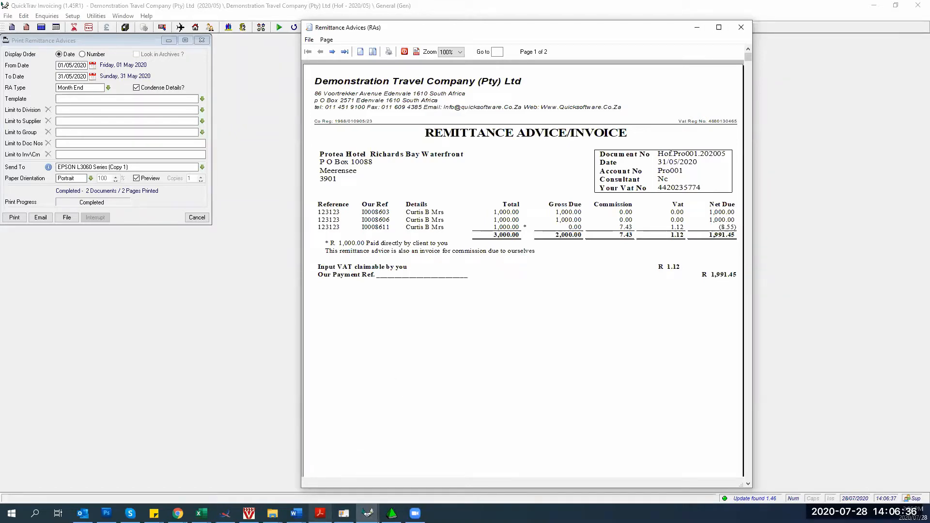
Switch back to the checklist PDF and select the words "Debtors deposits" in item 3 of the General Ledger section.
click(320, 513)
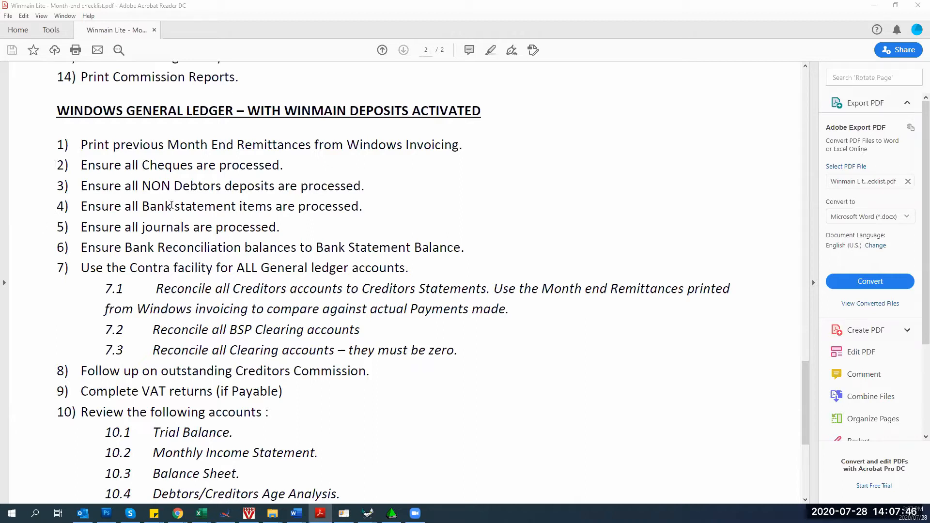
drag(174, 185, 252, 186)
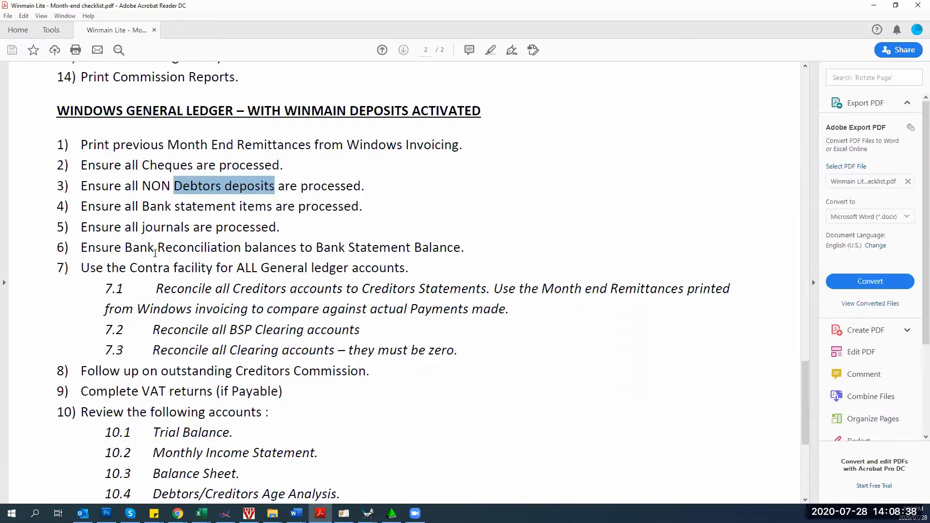
Switch to QuickGL and open the Bank Reconciliation form.
click(392, 513)
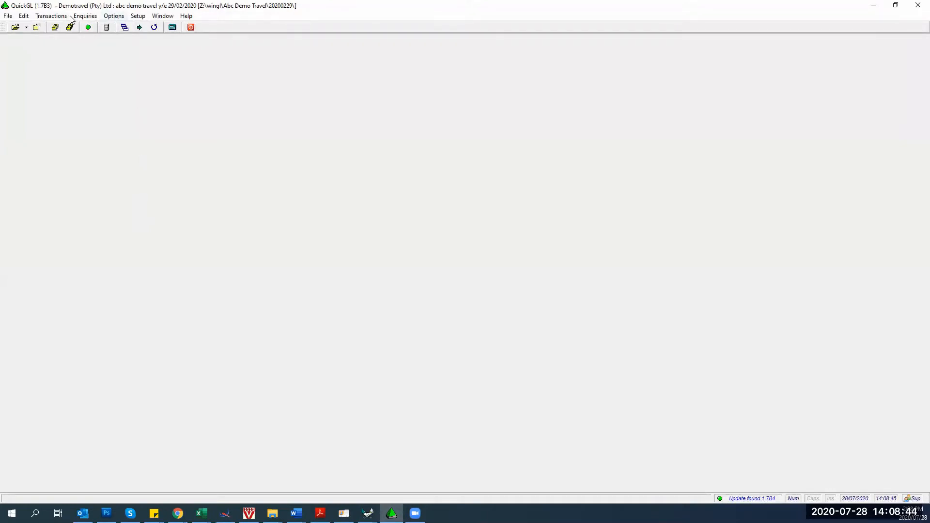
click(51, 16)
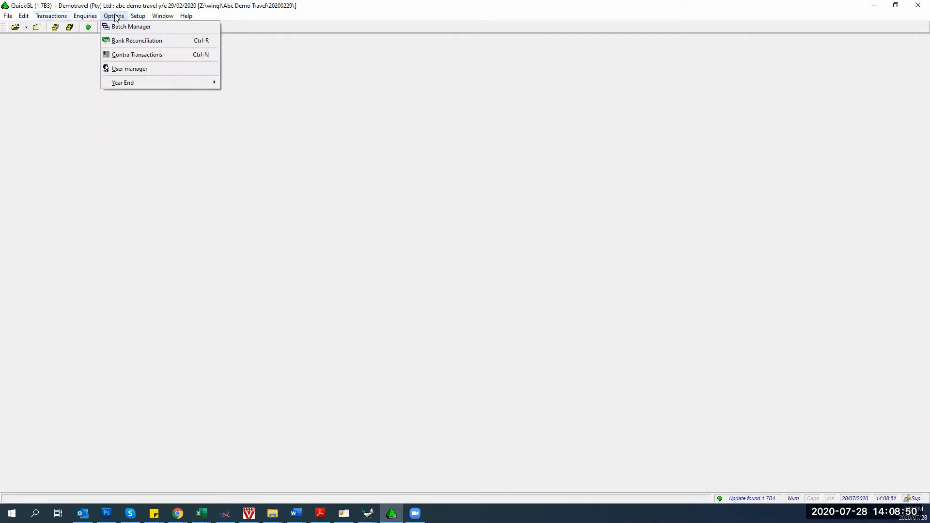
click(117, 41)
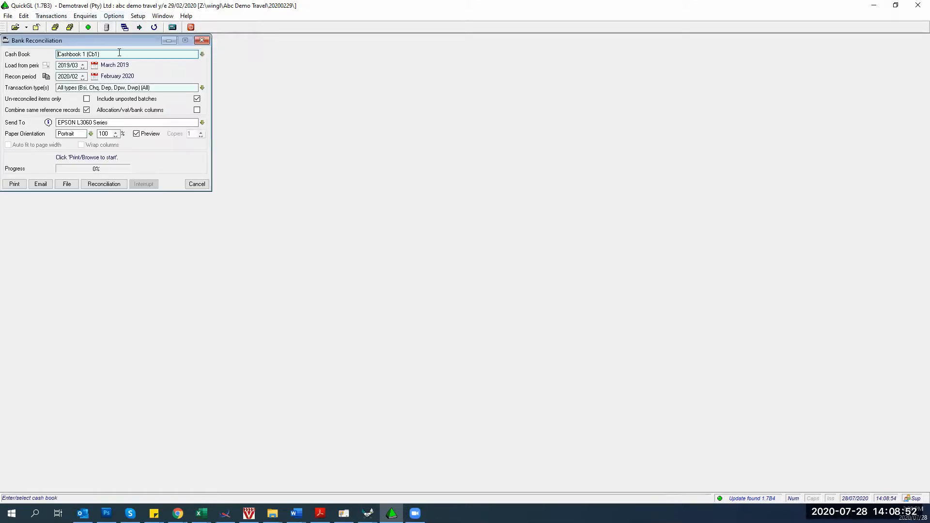
Set the load-from period to 2020/01 and copy it to the recon period.
click(74, 66)
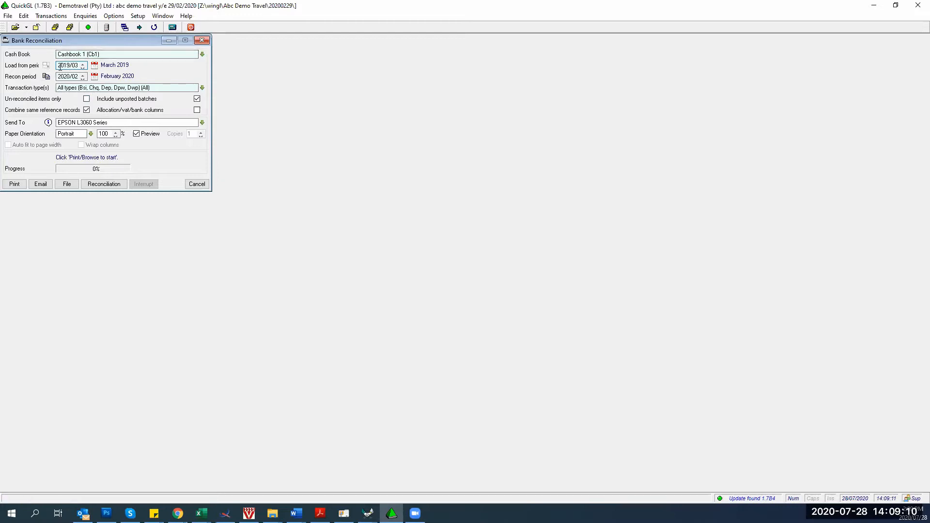
double_click(75, 65)
text(2020/01)
key(Tab)
click(46, 77)
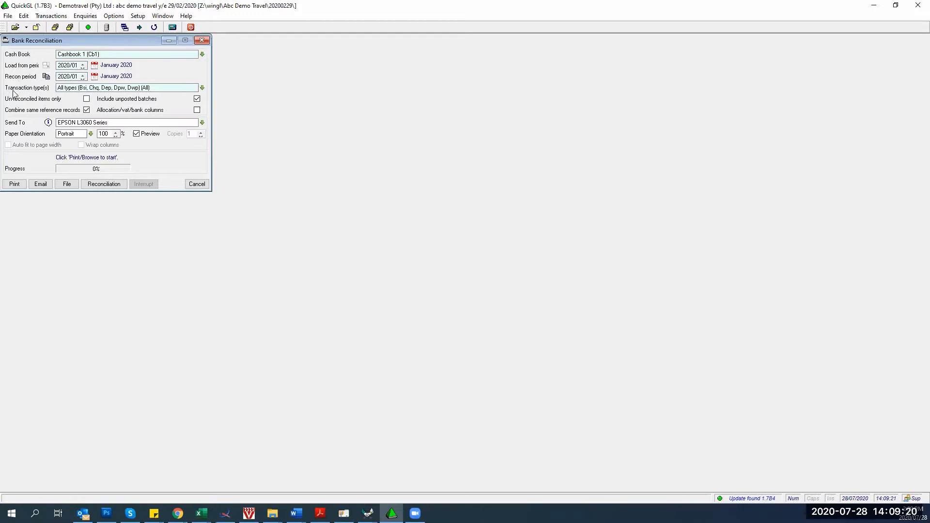
Open the reconciliation dashboard for all transaction types, with same-reference records not combined.
click(202, 88)
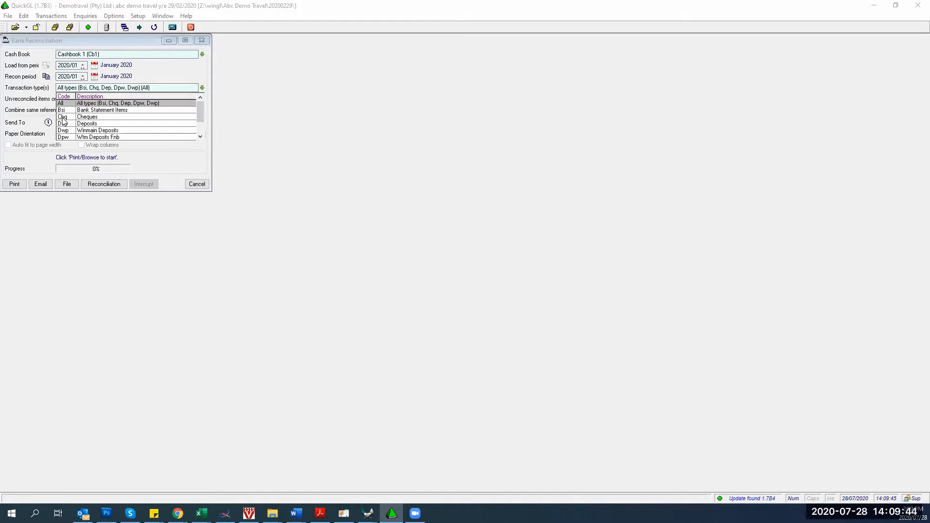
click(125, 104)
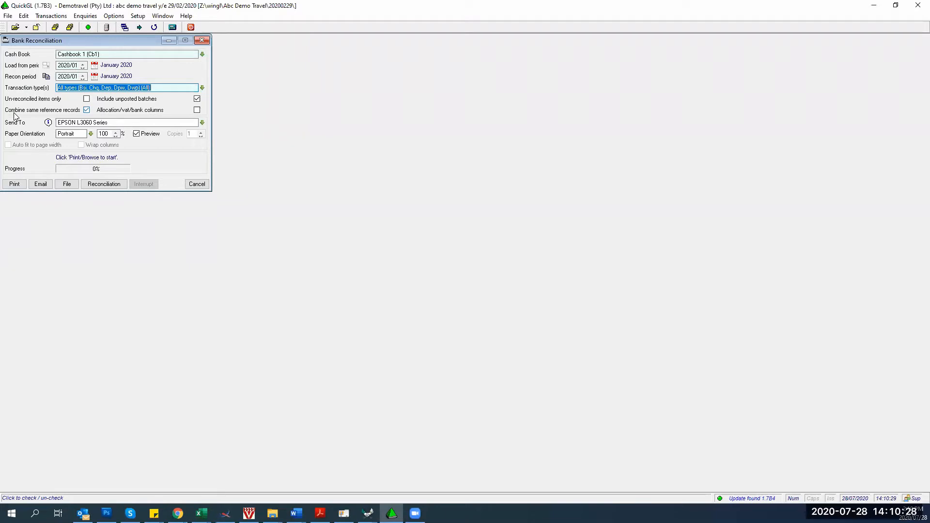
click(87, 110)
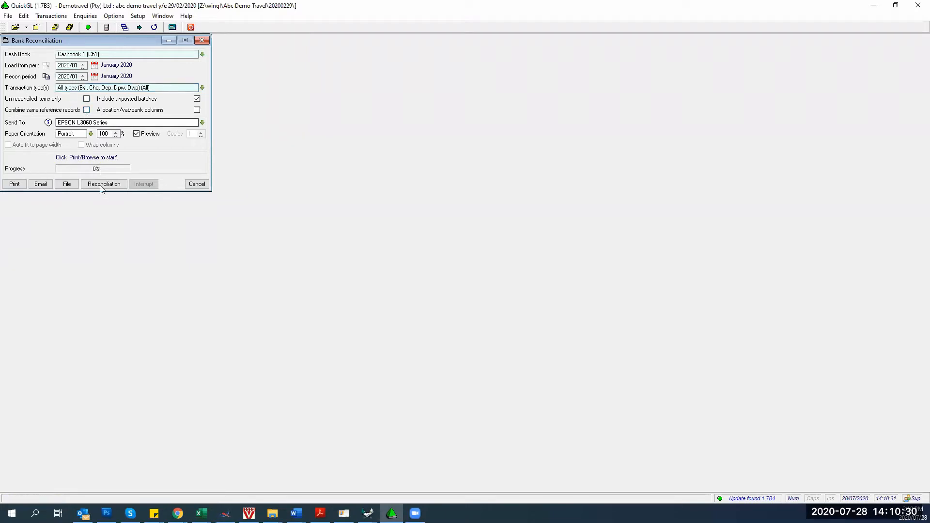
click(103, 185)
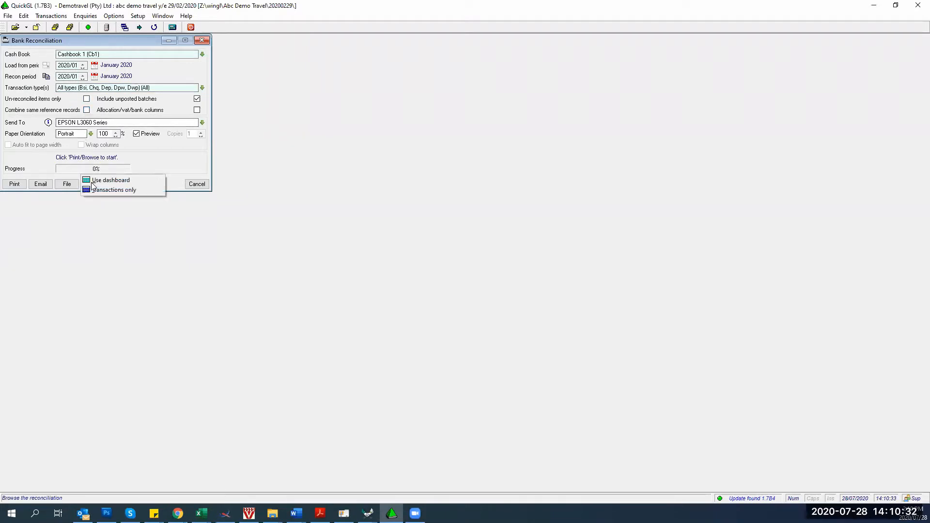
click(92, 183)
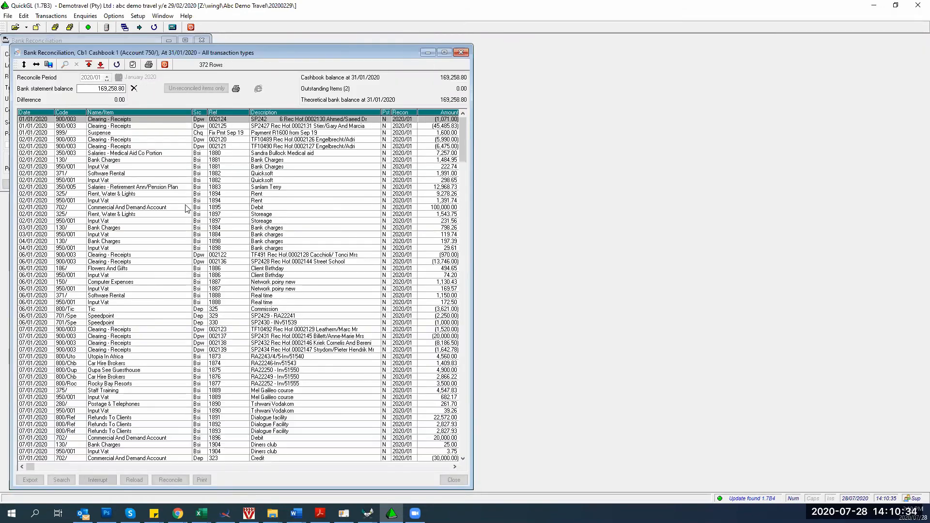
Compare the account codes and amounts of the two bank charges rows sharing reference 1881.
click(222, 160)
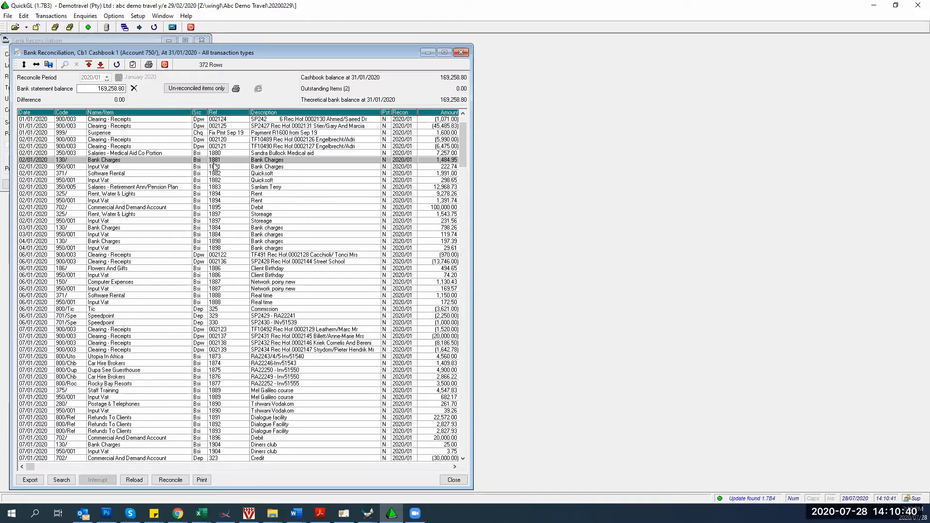
click(214, 168)
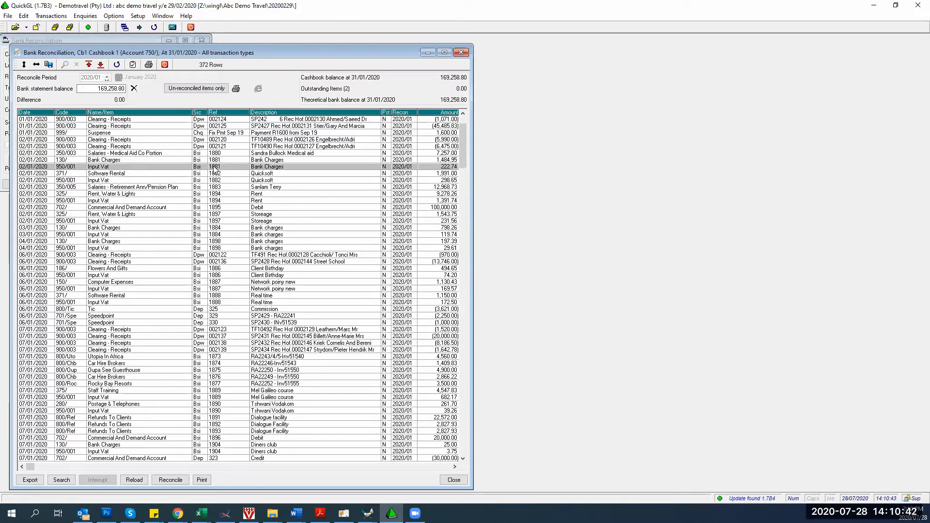
key(Up)
click(438, 167)
key(Up)
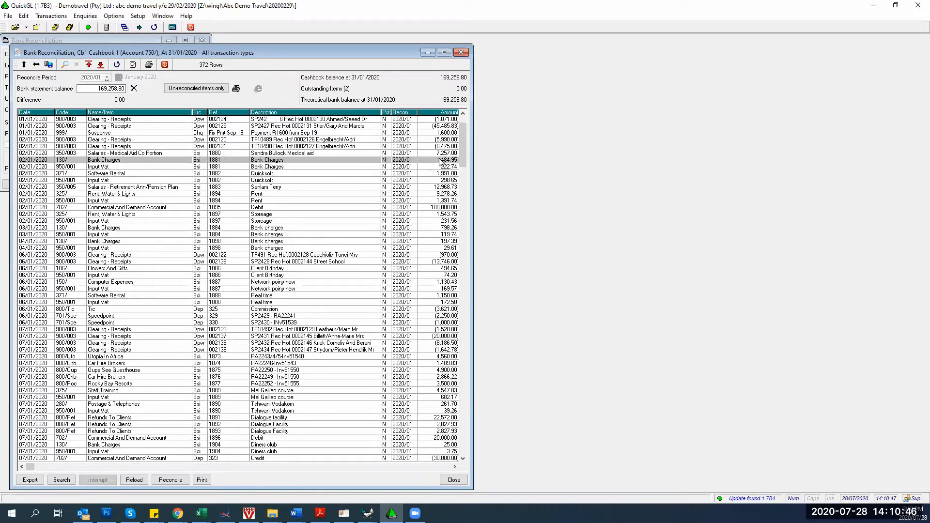
click(438, 167)
key(Up)
click(436, 167)
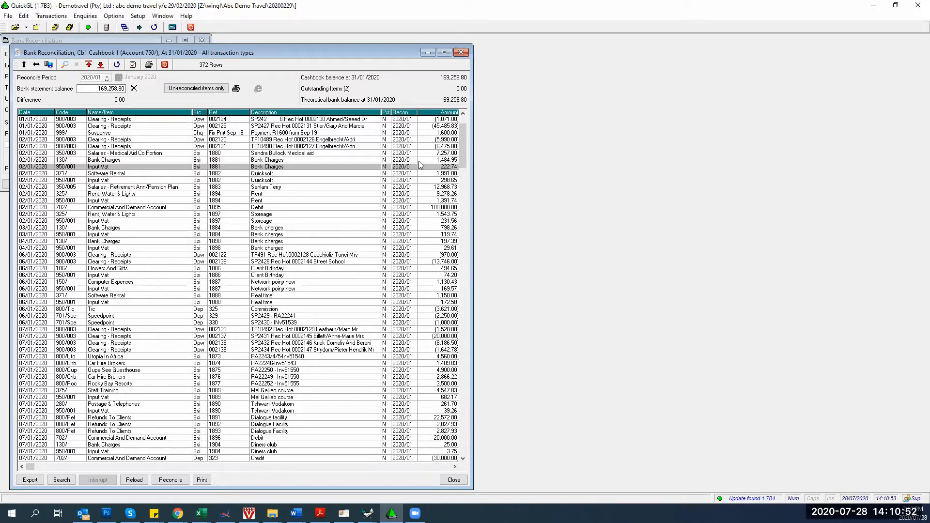
click(59, 160)
click(58, 166)
click(59, 160)
click(59, 166)
click(94, 162)
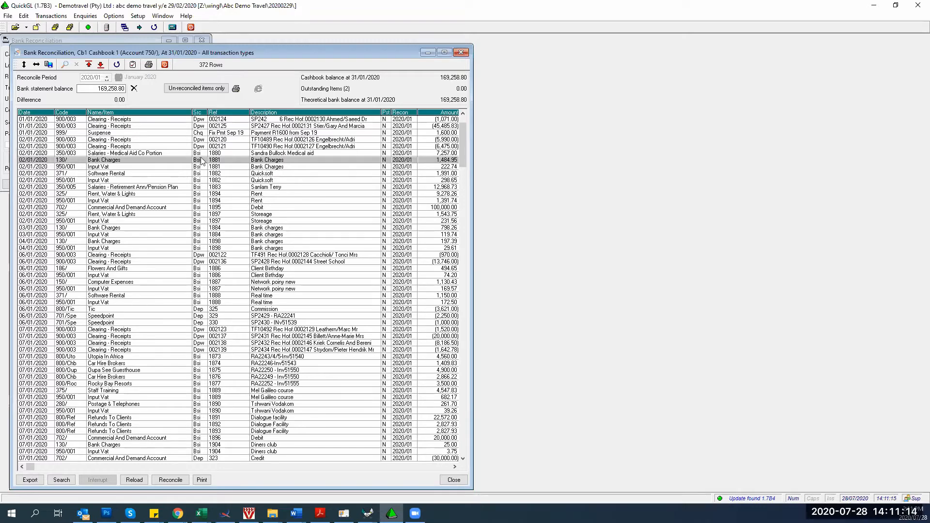
Reopen the reconciliation dashboard with same-reference records combined, and examine the merged bank charges row with reference 1881.
click(164, 65)
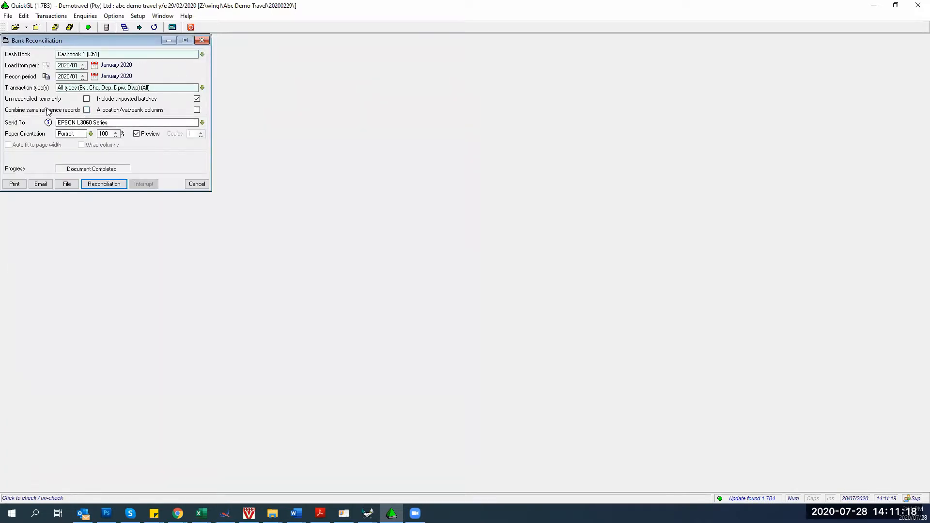
click(87, 109)
click(90, 184)
click(110, 180)
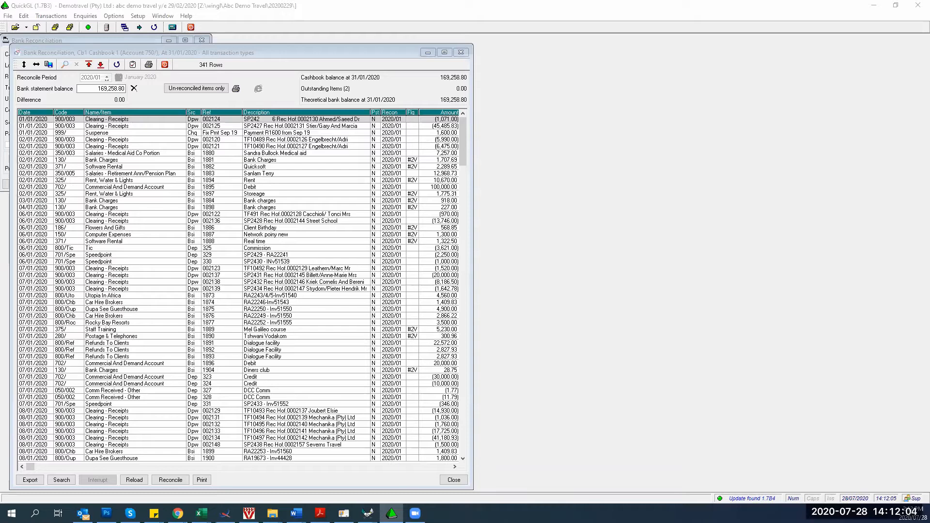
click(183, 161)
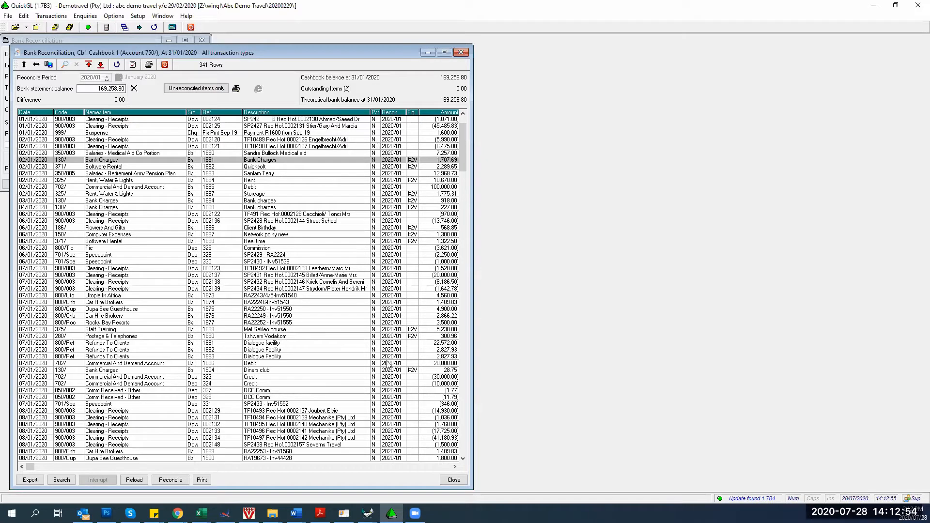
Reconcile the two AIG commission rows with references 420 and 421 at the end of the list to 2020/01.
scroll(385, 361, down, 10)
scroll(385, 361, down, 20)
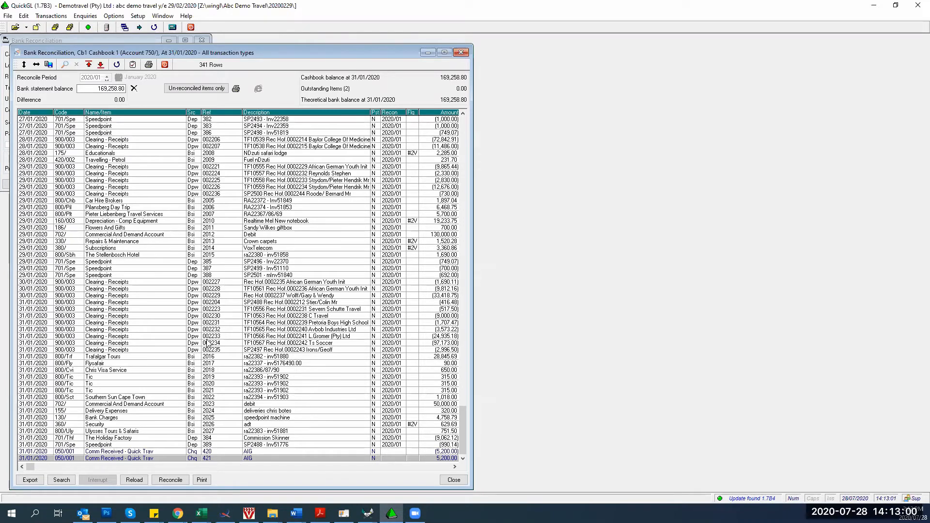
double_click(232, 452)
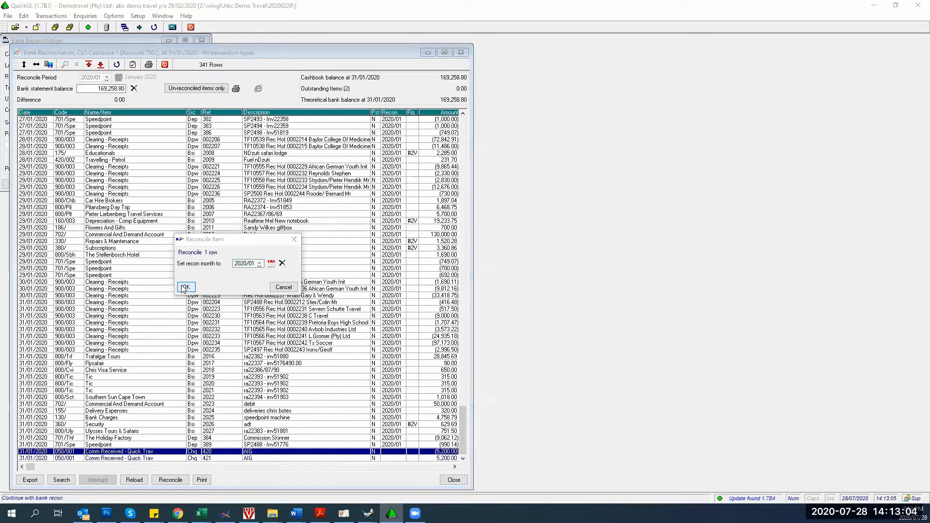
click(183, 288)
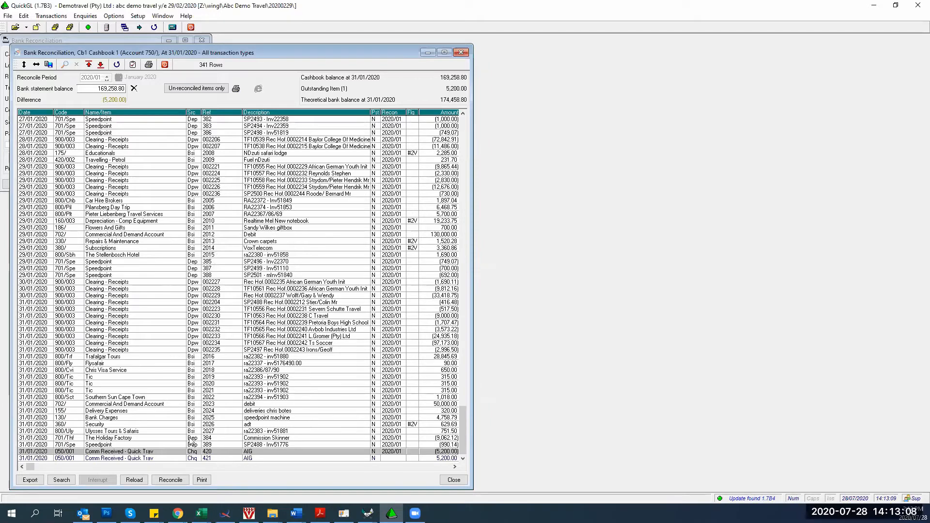
double_click(188, 458)
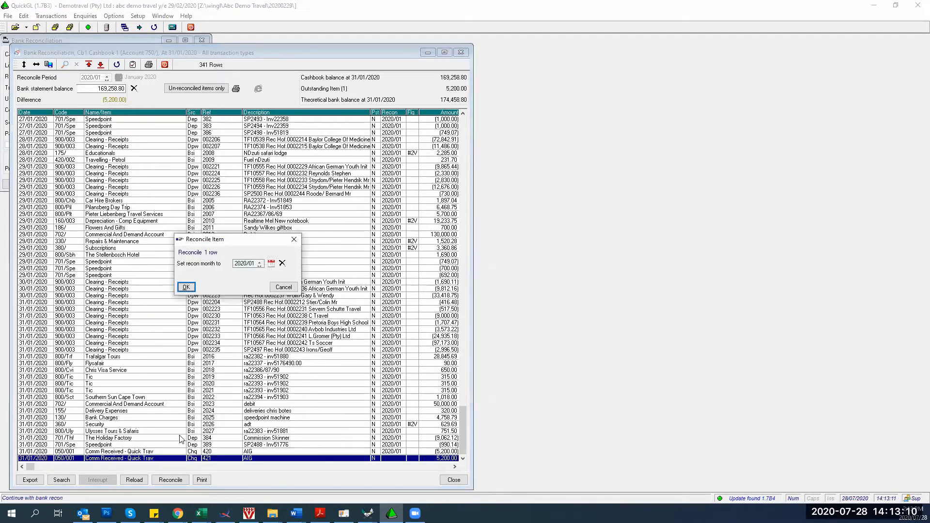
key(Return)
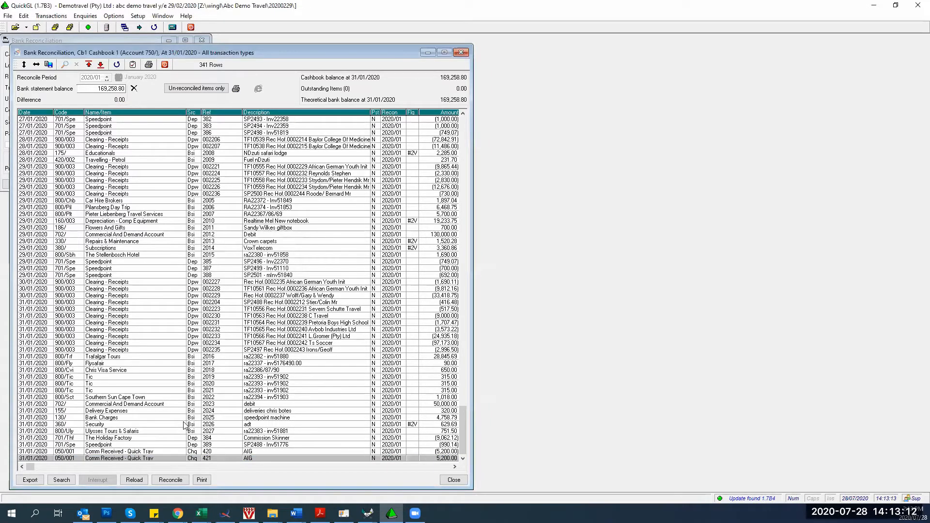
Un-reconcile the consecutive block of rows from clearing receipt 002226 through the Trafalgar Tours item 2016.
drag(87, 187, 88, 214)
key(shift+Down)
key(shift+Down)
key(shift+Down)
key(shift+Down)
key(shift+Down)
key(shift+Down)
key(shift+Down)
key(shift+Down)
key(shift+Down)
key(shift+Down)
key(shift+Down)
key(shift+Down)
key(shift+Down)
key(shift+Down)
key(shift+Down)
key(shift+Down)
key(shift+Down)
key(shift+Down)
key(shift+Down)
key(shift+Down)
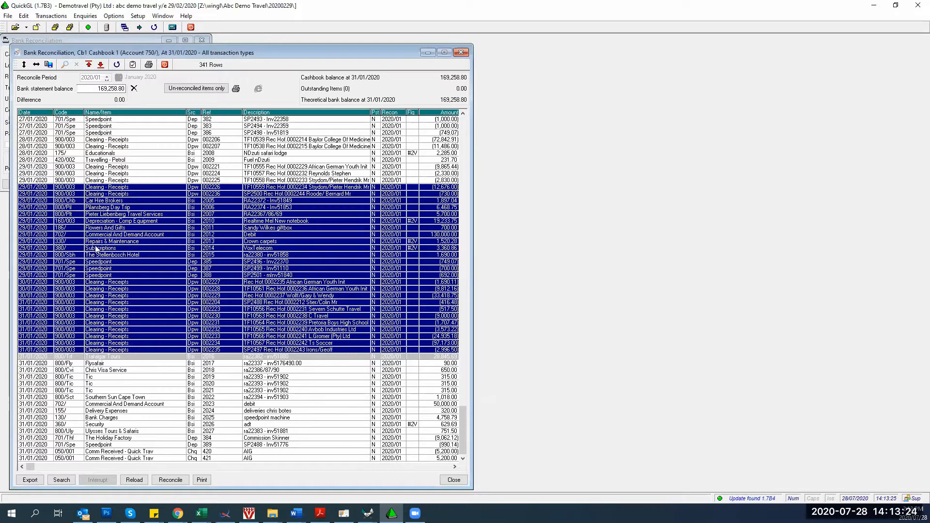
right_click(228, 265)
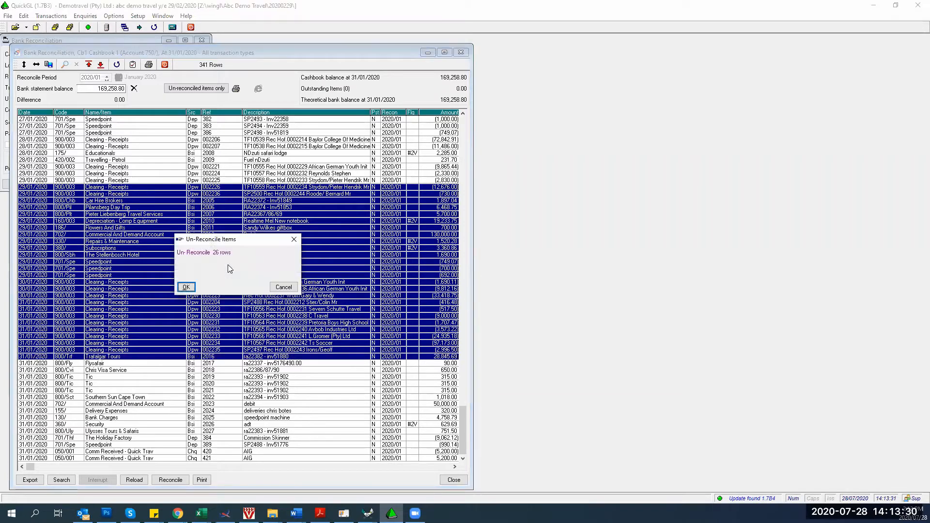
click(186, 289)
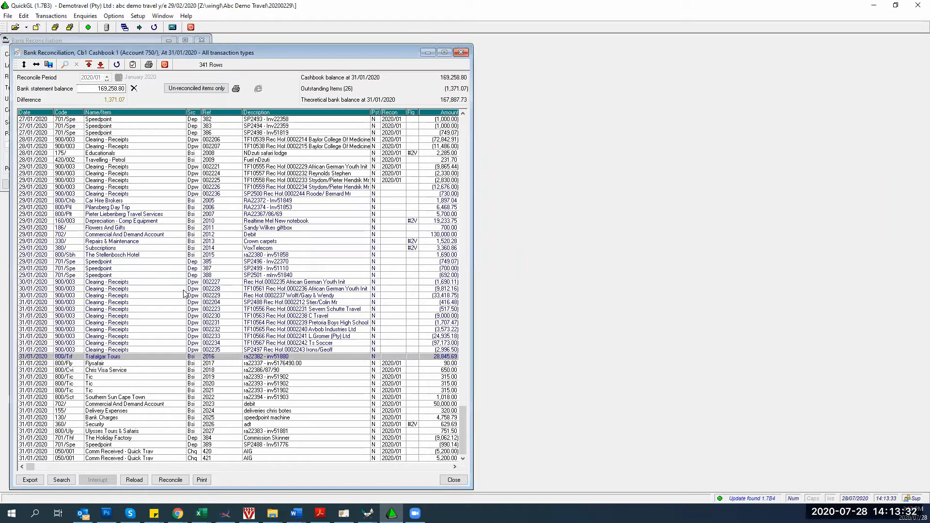
Reconcile the block of clearing receipts from reference 002227 through 002234 to 2020/01.
key(Down)
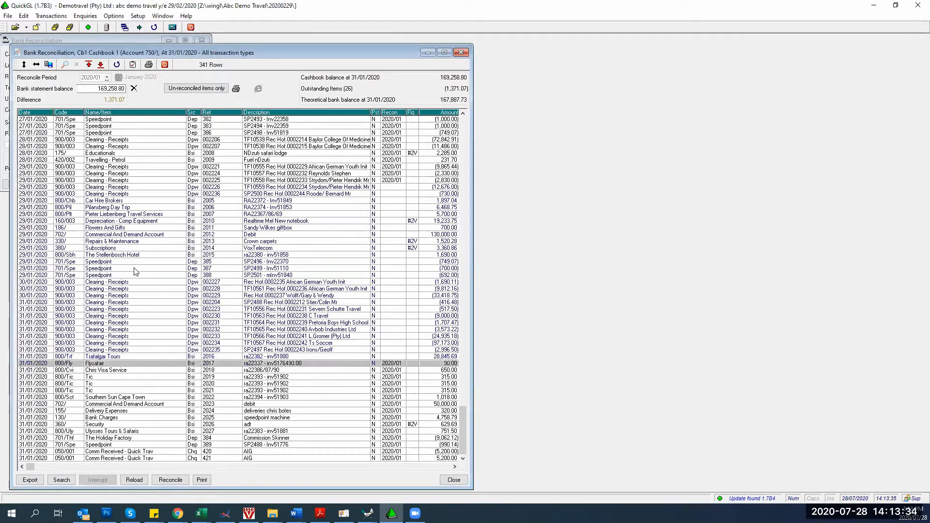
key(Up)
key(Up)
key(Up)
key(shift+Up)
key(shift+Up)
key(shift+Up)
key(shift+Up)
key(shift+Up)
key(shift+Up)
key(shift+Up)
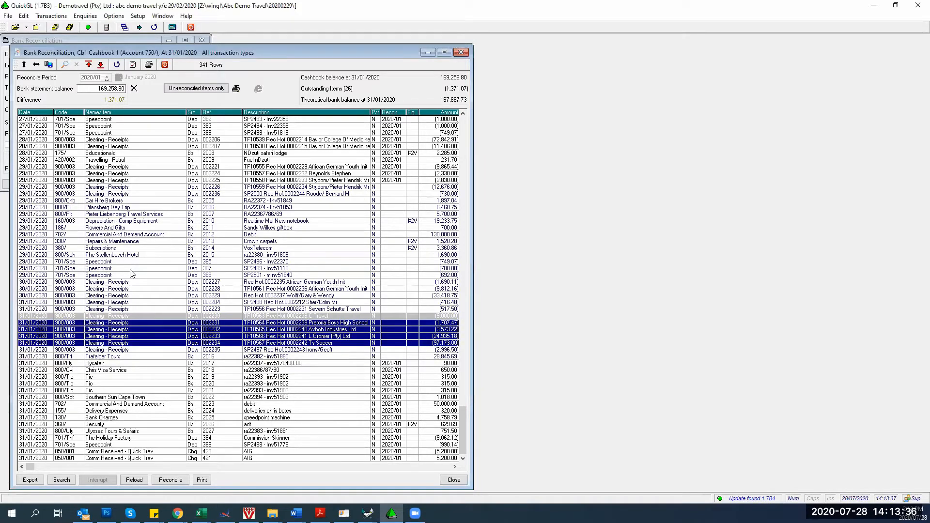
key(shift+Up)
key(shift+Up)
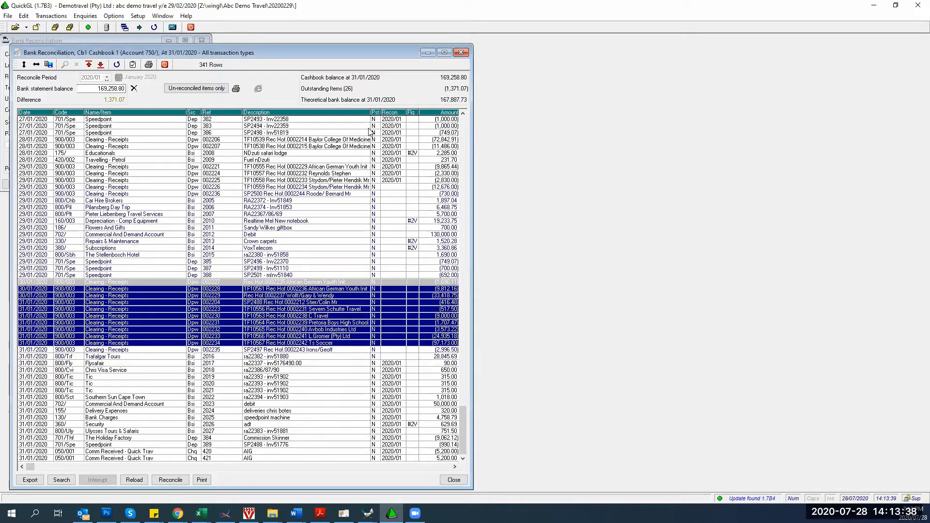
right_click(260, 327)
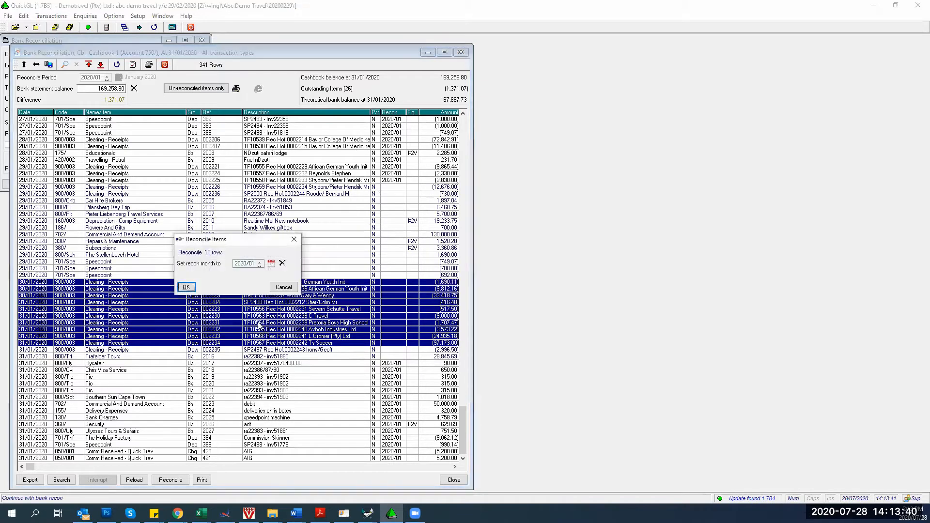
click(190, 288)
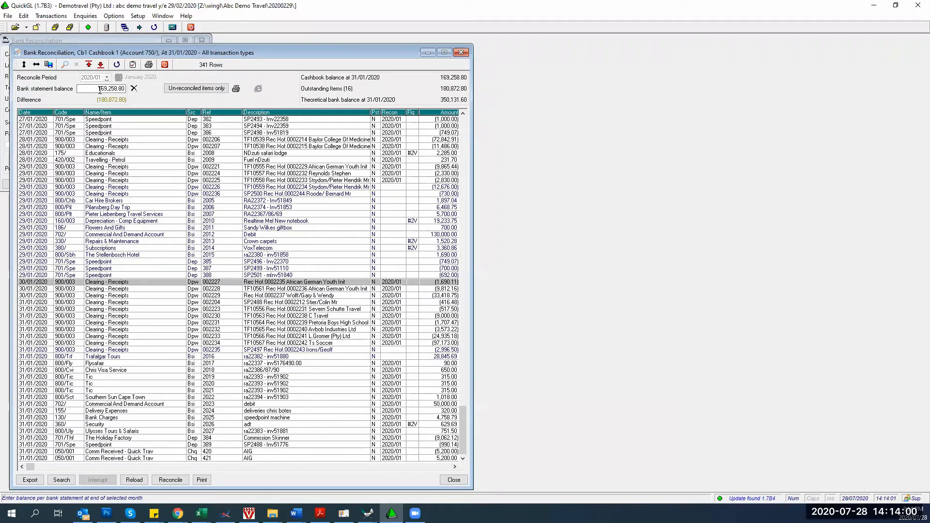
click(96, 89)
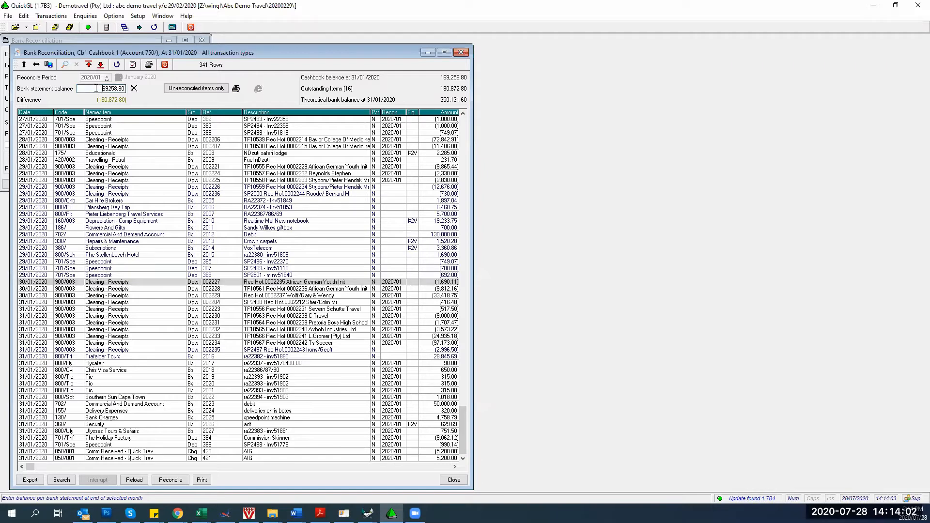
drag(96, 89, 131, 91)
Reconcile the rows with references 002236, 2005 and 2006 one by one to 2020/01.
click(129, 193)
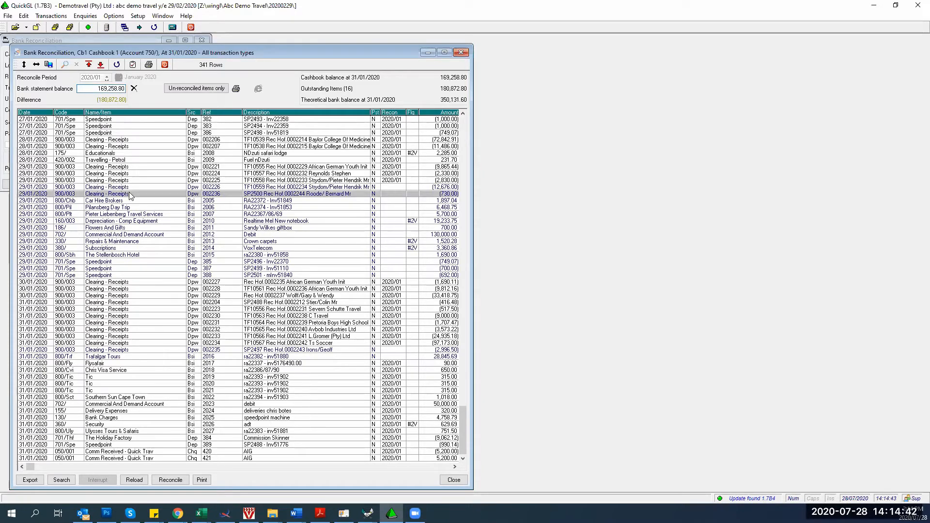
double_click(125, 194)
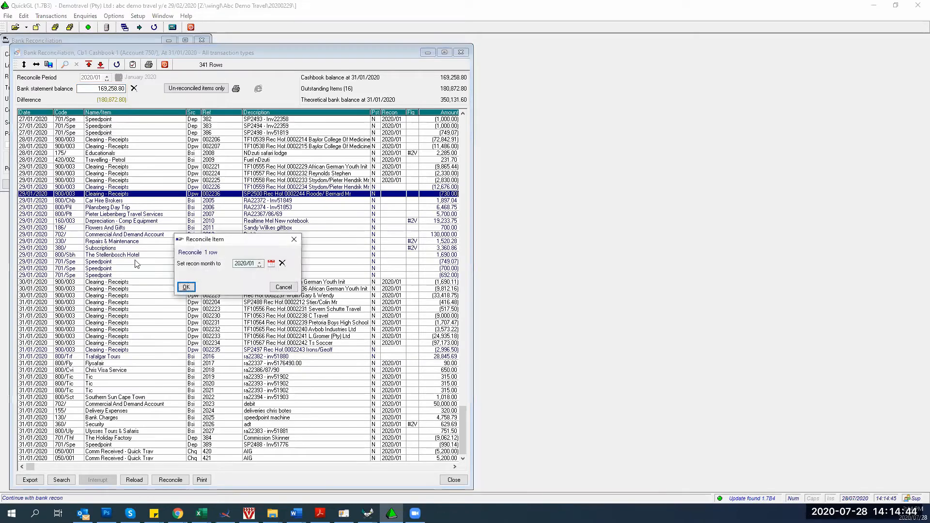
click(185, 287)
key(Return)
key(Return)
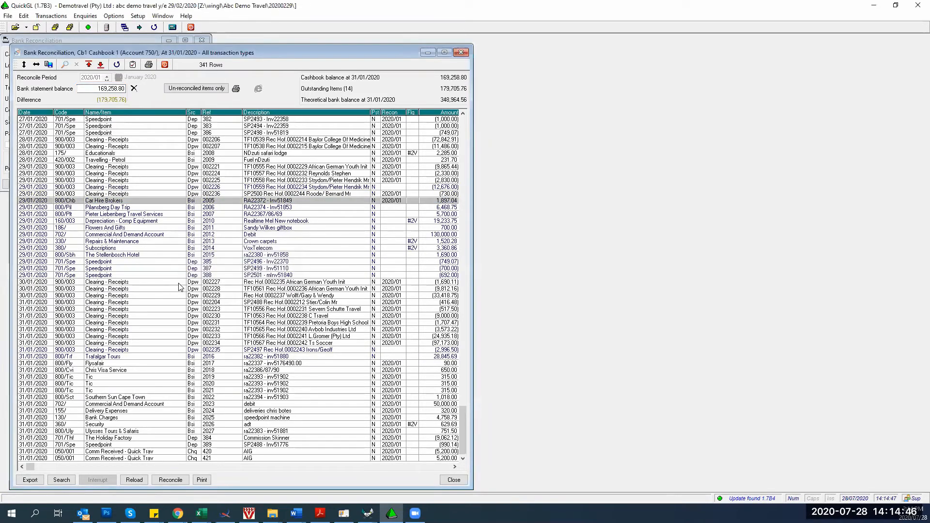
key(Return)
click(179, 287)
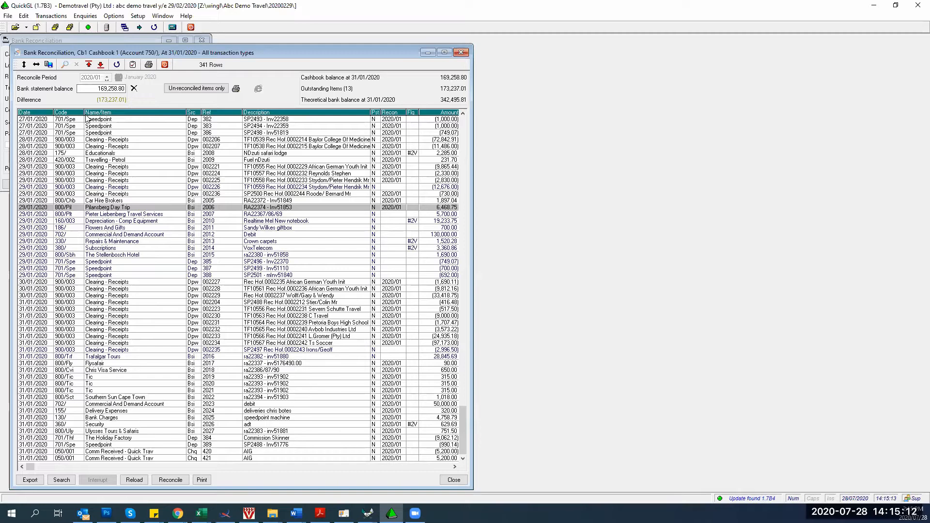
Review the un-reconciled items on their own and return to showing all items.
click(183, 90)
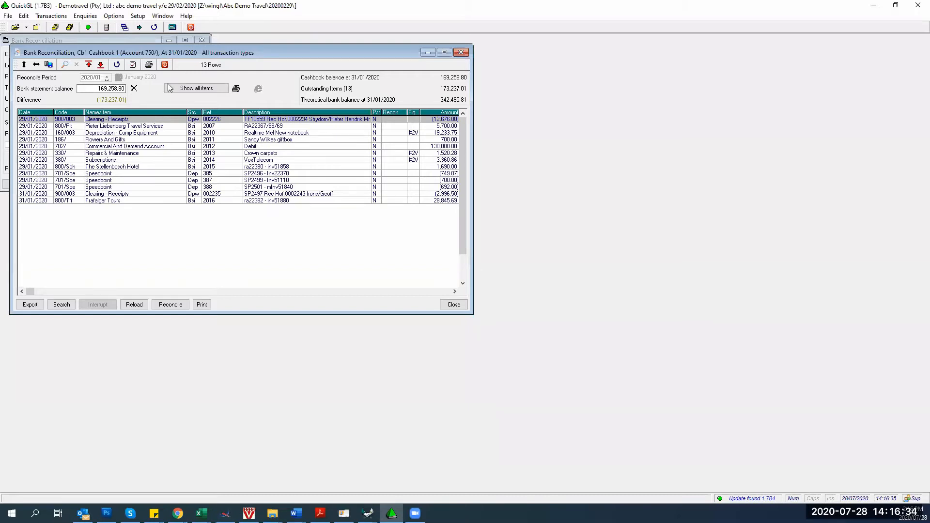
click(208, 89)
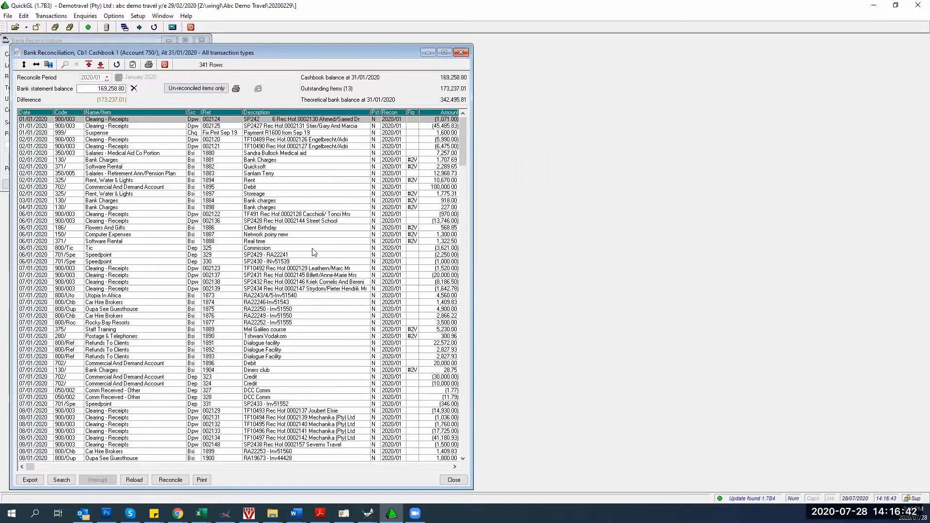
Un-reconcile every row in the bank reconciliation list and dismiss the error summary.
click(122, 209)
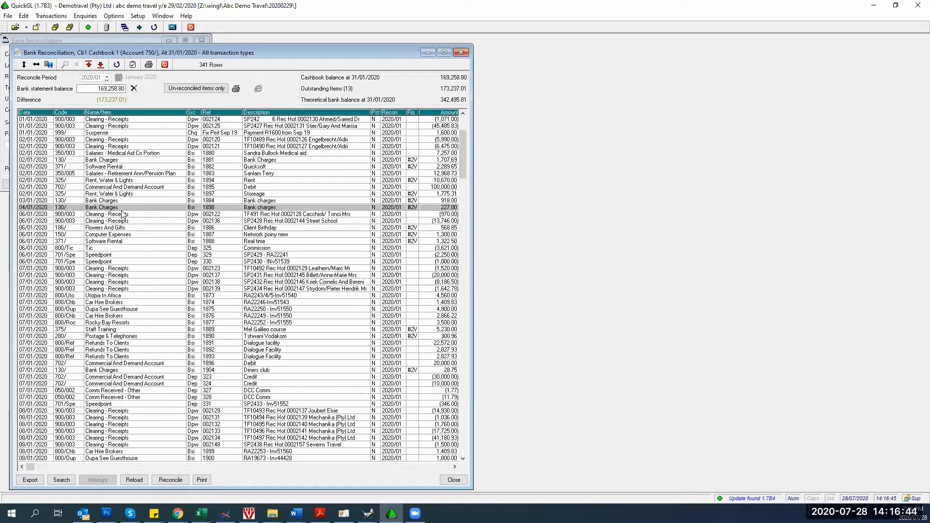
key(ctrl+a)
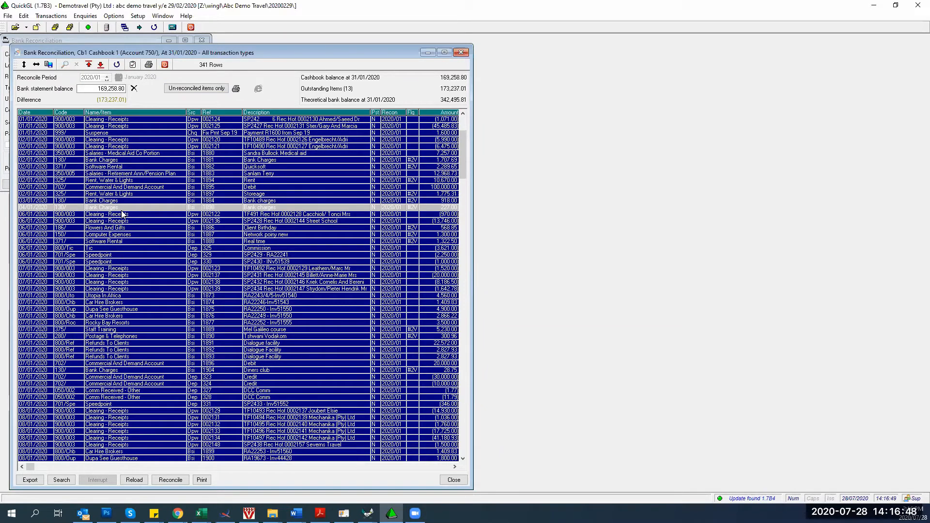
key(space)
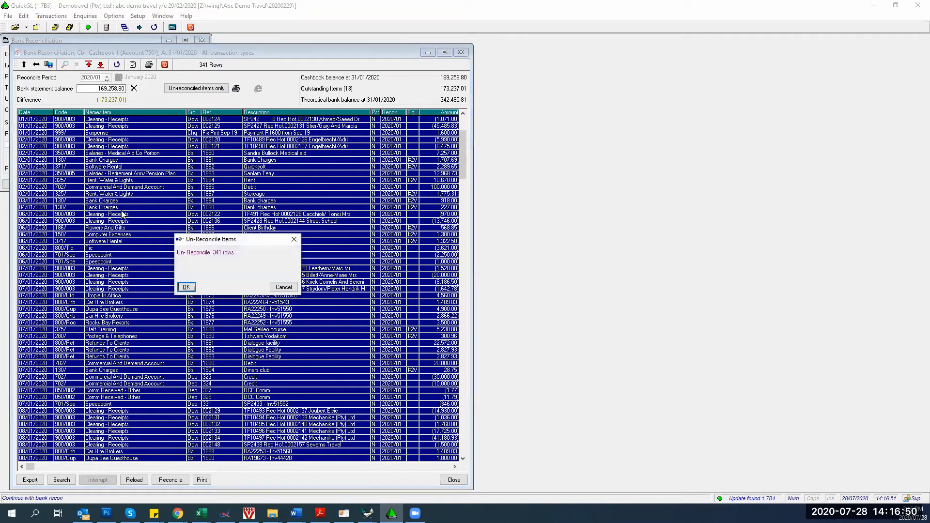
key(Return)
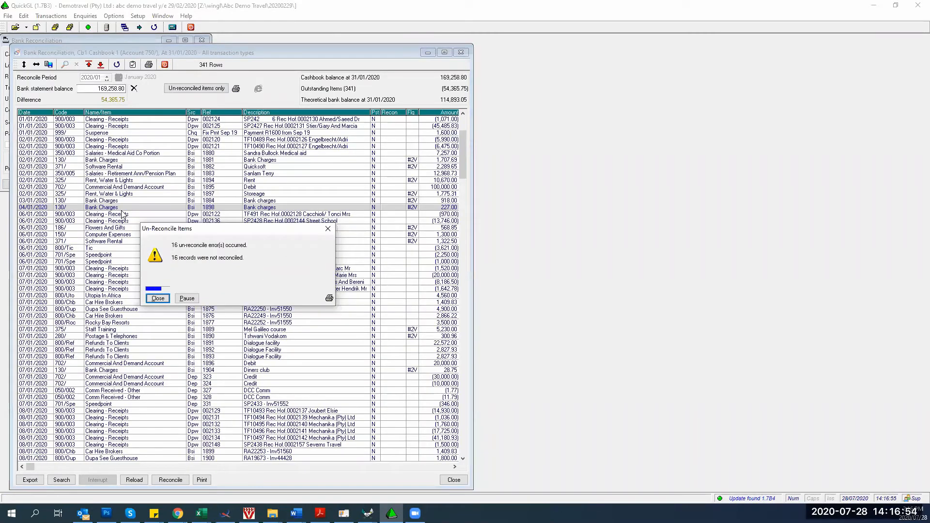
key(Return)
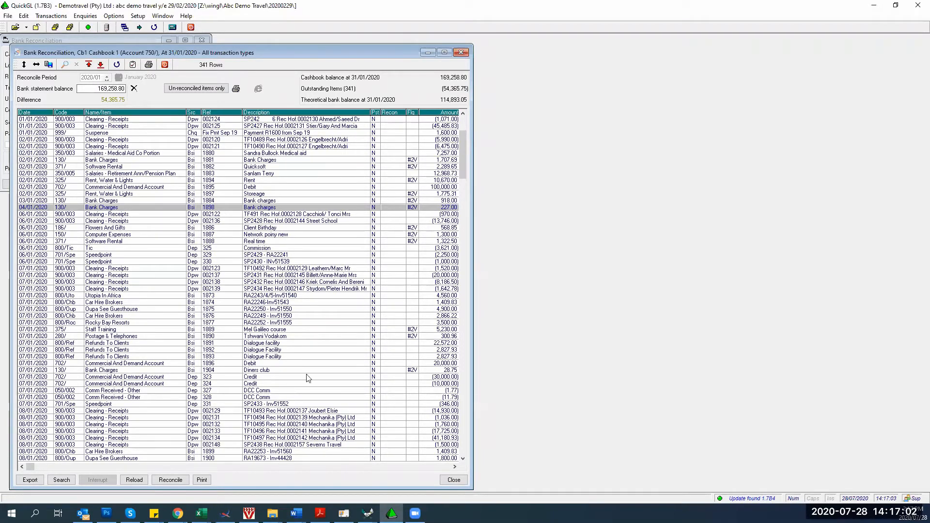
Reconcile the consecutive rows from bank charges reference 1881 through clearing receipt 002123 to 2020/01.
click(167, 162)
key(shift+Down)
key(shift+Down)
key(shift+Down)
key(shift+Down)
key(shift+Down)
key(shift+Down)
key(shift+Down)
key(shift+Down)
key(shift+Down)
key(shift+Down)
key(shift+Down)
key(shift+Down)
key(shift+Down)
key(shift+Down)
key(shift+Down)
key(shift+Down)
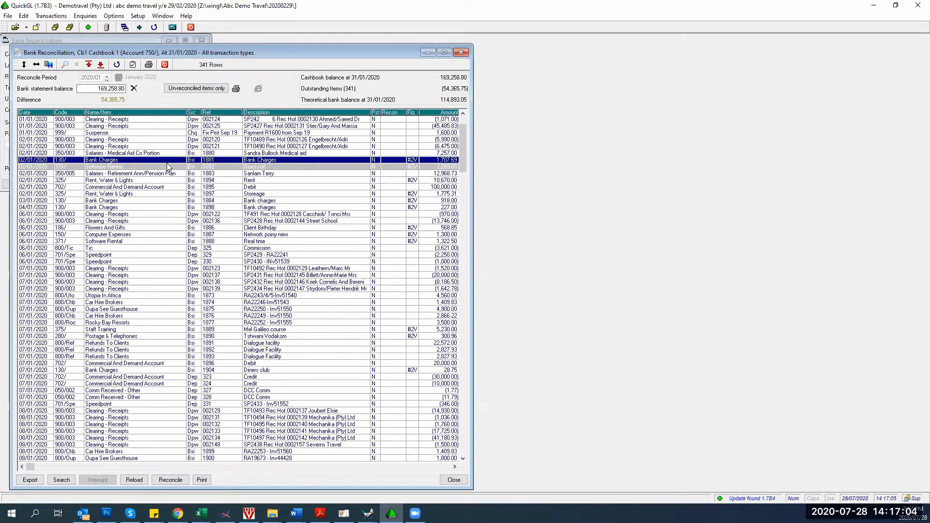
key(Return)
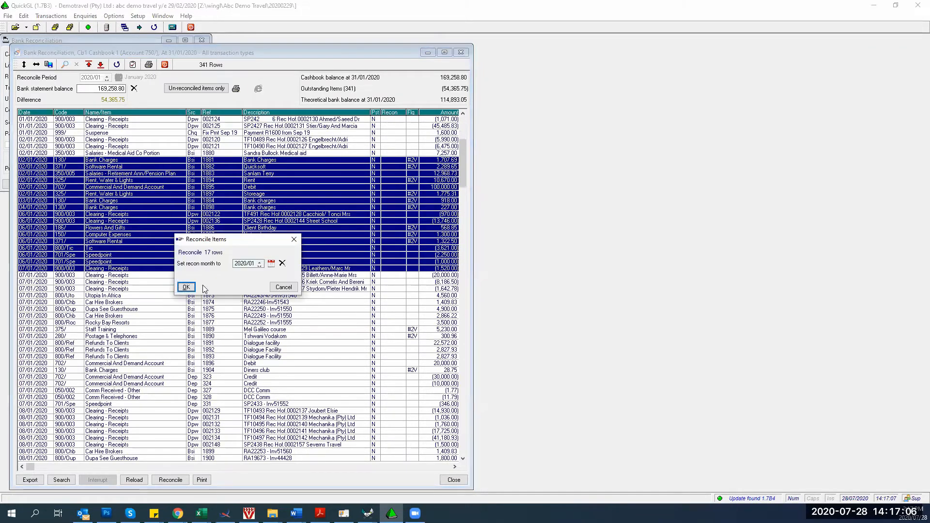
click(187, 287)
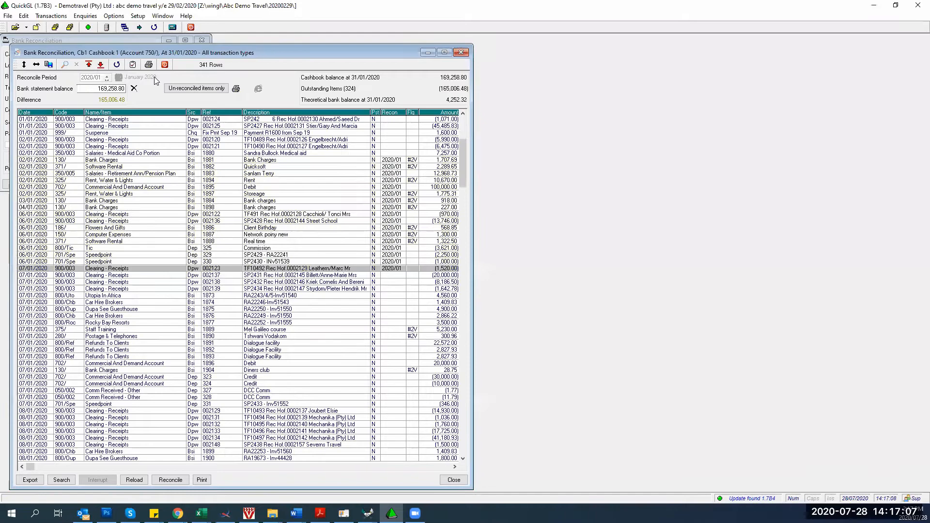
Show only the un-reconciled items and reconcile a scattered selection of rows between references 002139 and 002134 to 2020/01.
click(178, 90)
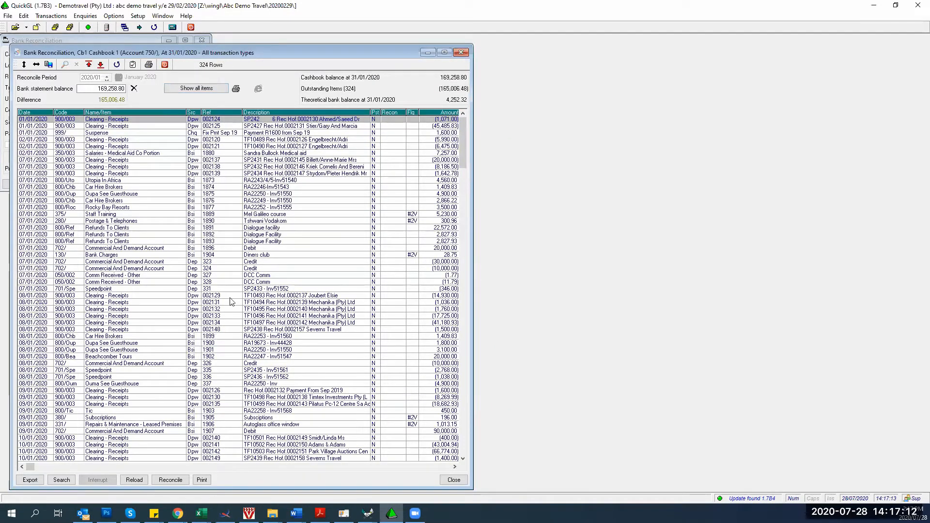
click(166, 173)
key(space)
key(space)
key(Down)
key(space)
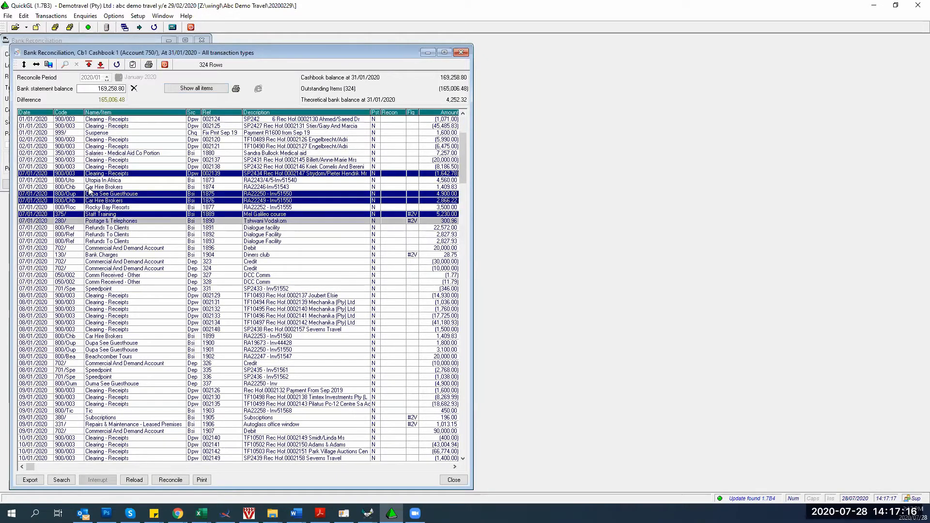
key(space)
key(space)
key(Down)
key(space)
key(Down)
key(space)
key(Down)
key(space)
key(space)
key(Down)
key(space)
key(Down)
key(Down)
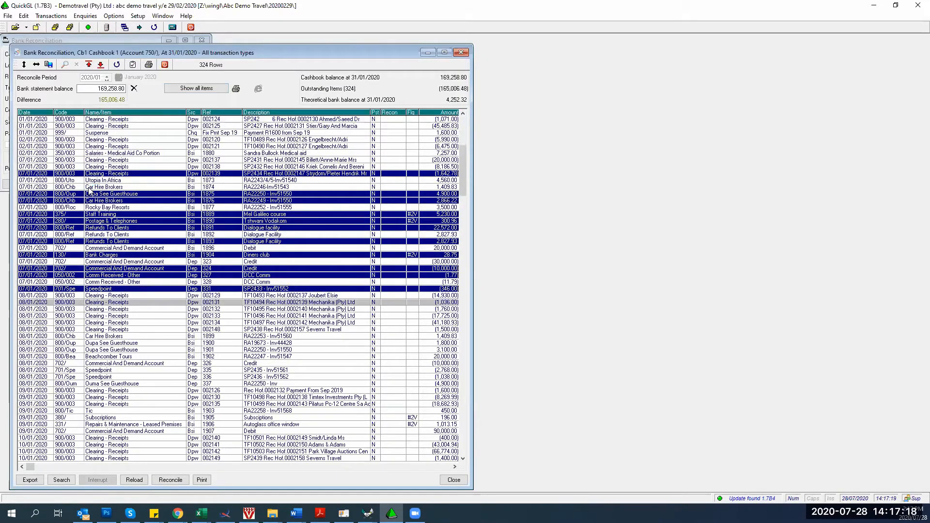
key(space)
key(Down)
key(space)
key(Down)
key(Down)
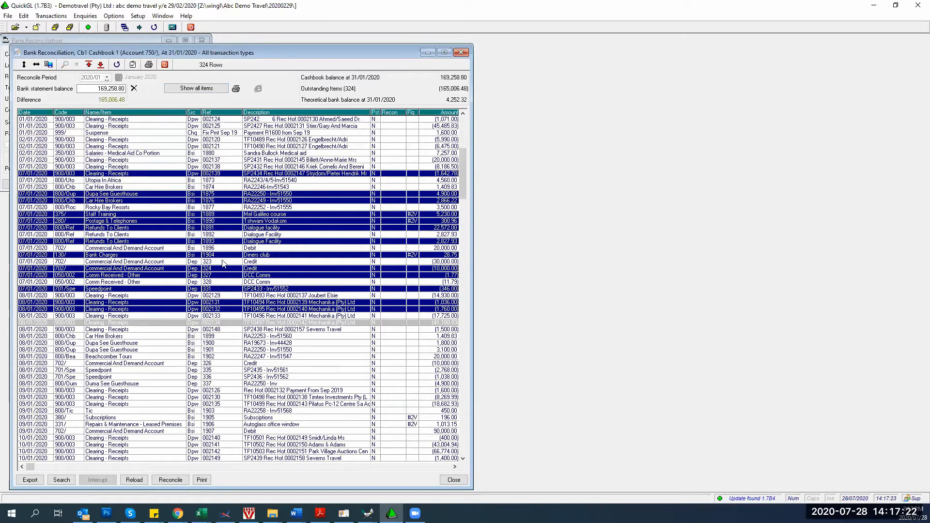
key(Return)
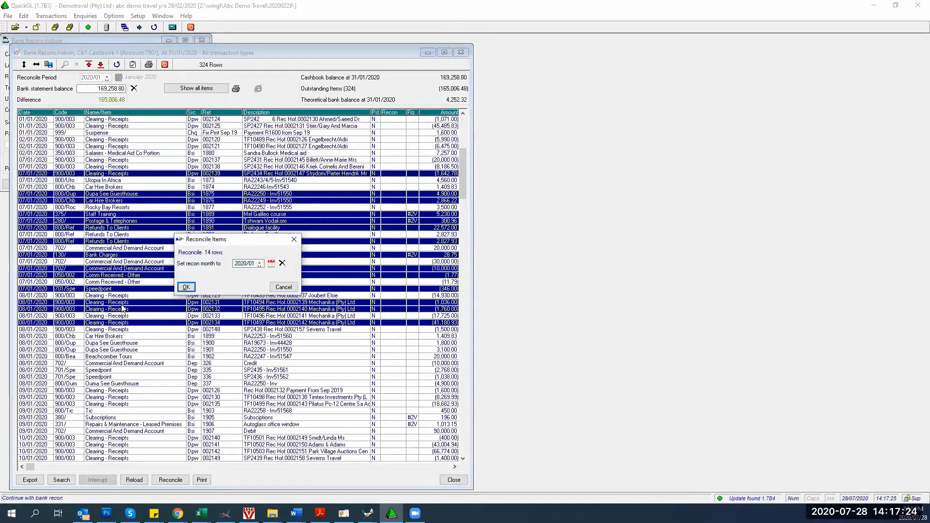
click(184, 286)
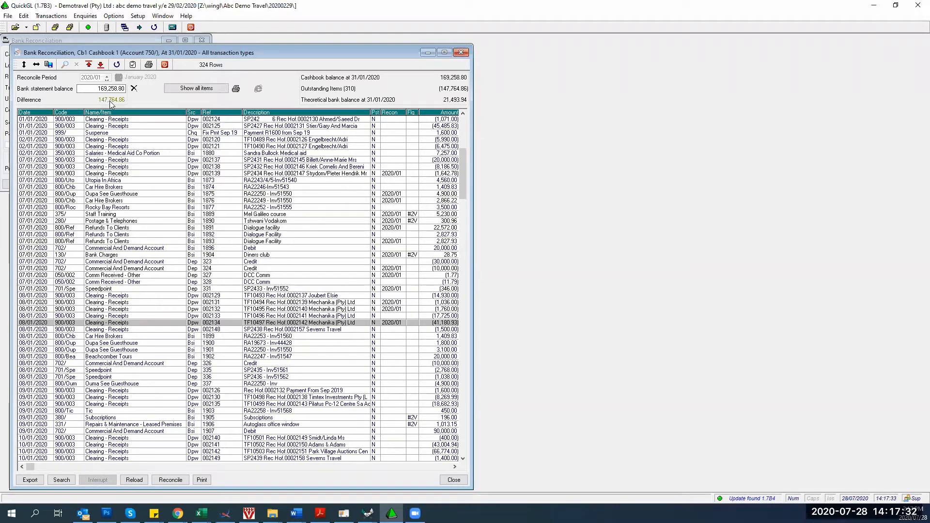
Sort the reconciliation list by recon month and un-reconcile all rows marked 2020/01.
click(316, 174)
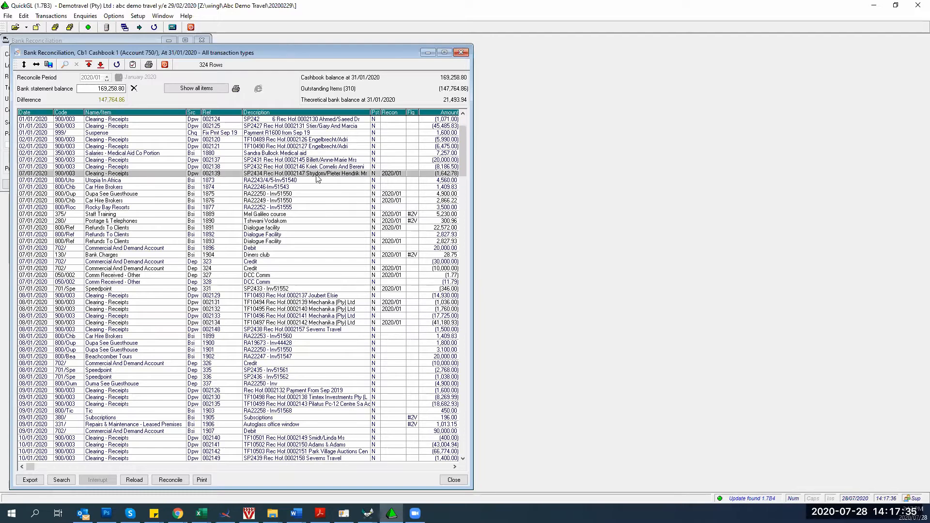
click(391, 113)
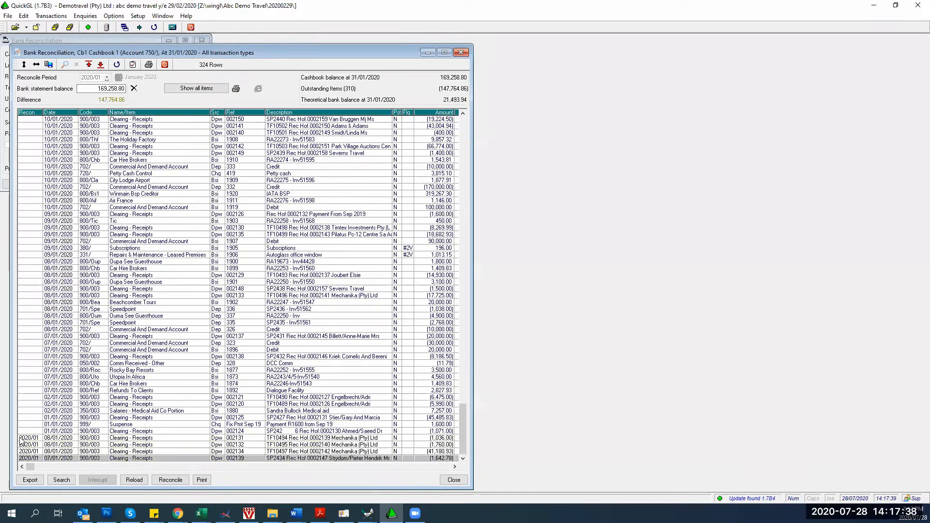
drag(21, 438, 7, 445)
key(shift+Down)
key(shift+Down)
key(shift+Down)
key(shift+Down)
key(shift+Down)
key(shift+Down)
key(shift+Down)
key(shift+Down)
key(shift+Down)
key(shift+Down)
key(shift+Down)
key(shift+Down)
key(shift+Down)
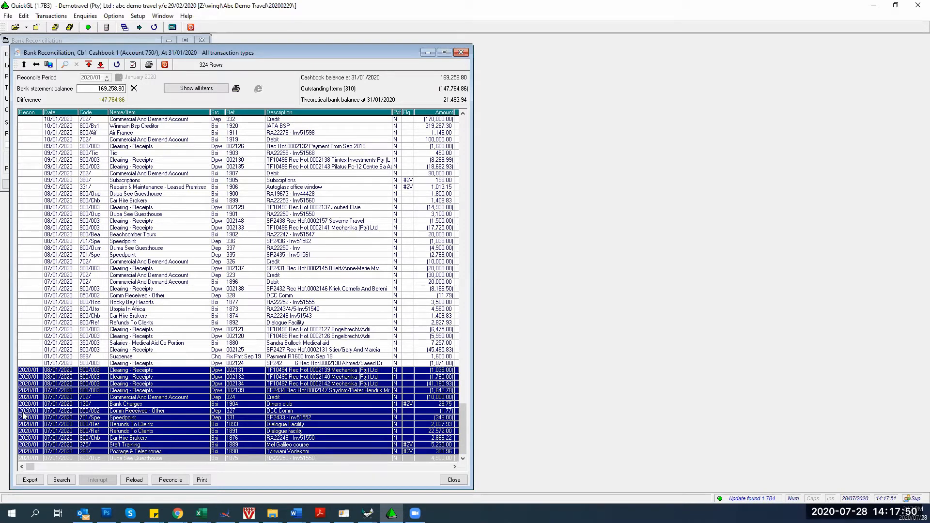
key(Delete)
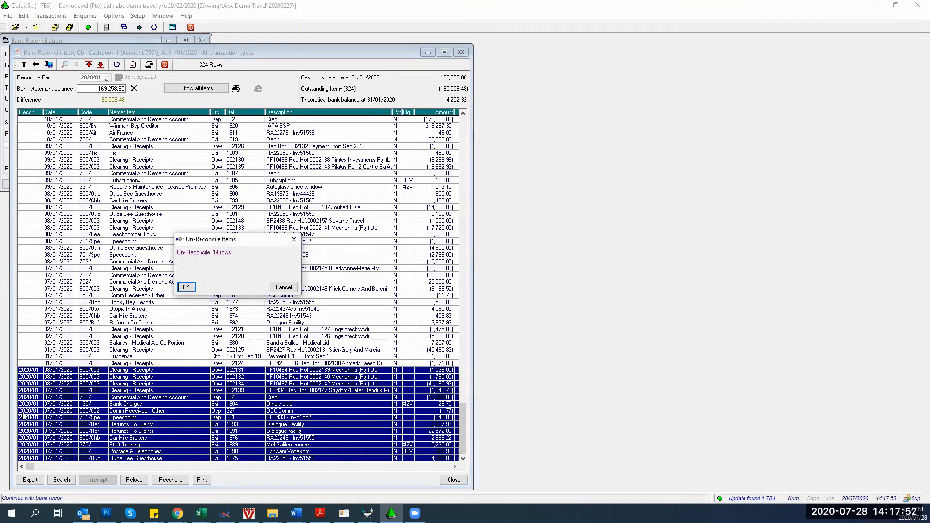
key(Return)
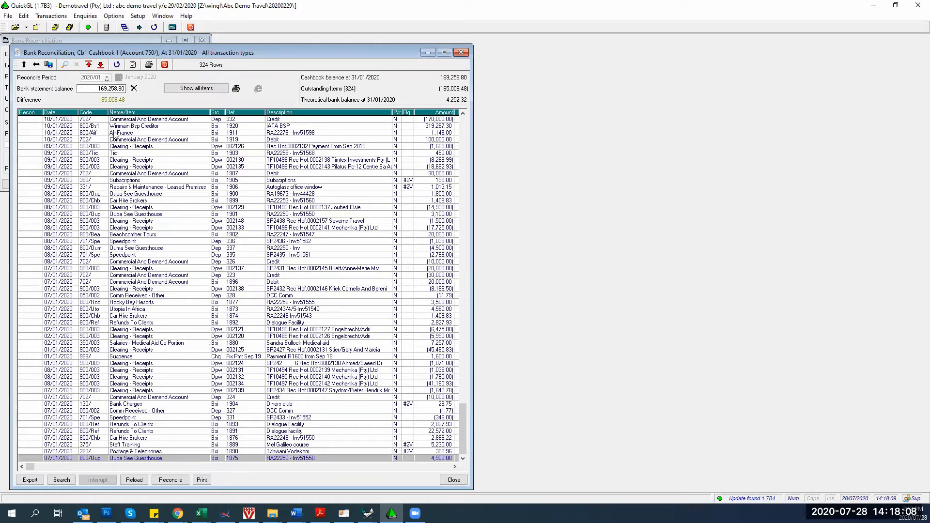
Reconcile all listed rows to 2020/01 and preview the bank reconciliation report.
click(133, 229)
key(ctrl+a)
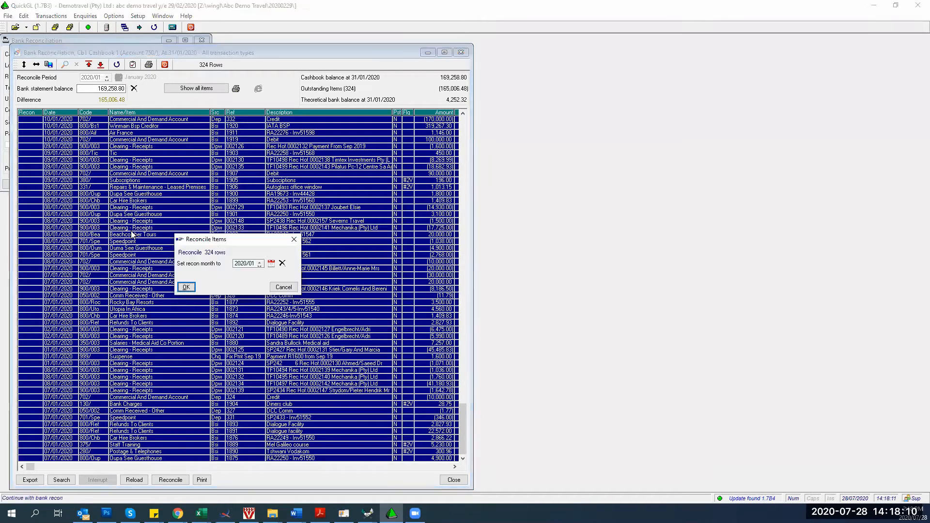
key(Return)
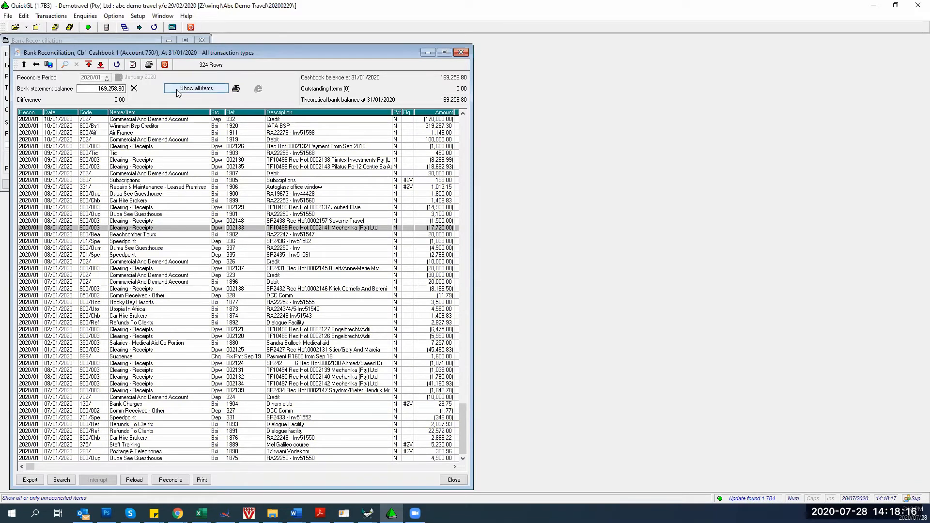
click(236, 89)
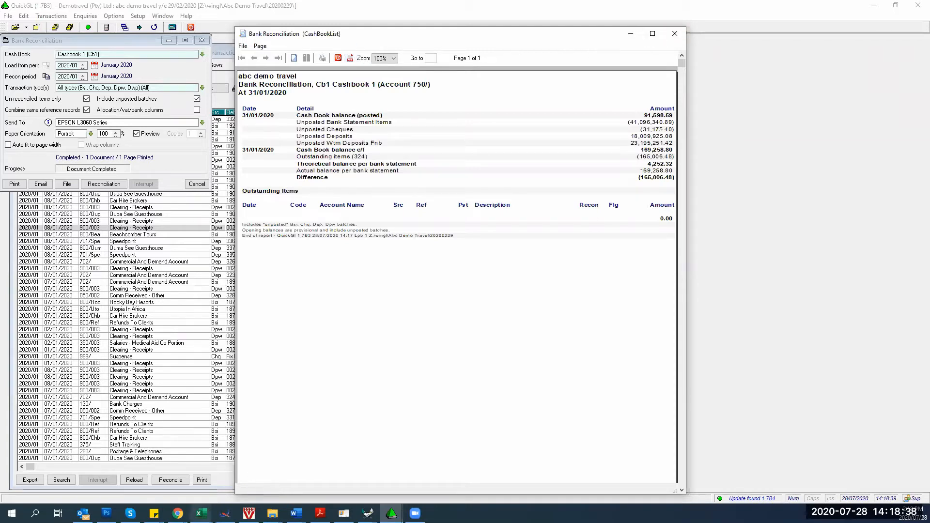
Switch to the month-end checklist in Adobe Acrobat Reader and mark item 7.3 about reconciling all Clearing accounts.
click(319, 513)
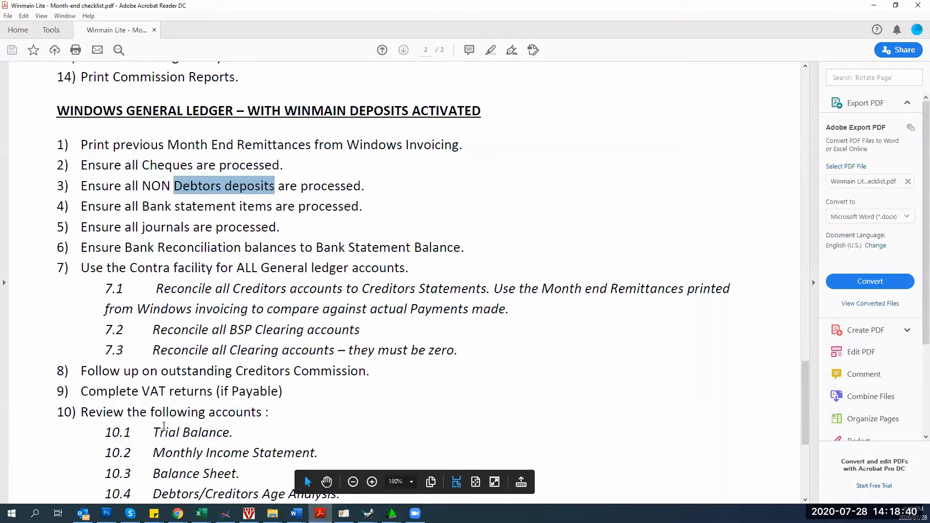
click(128, 228)
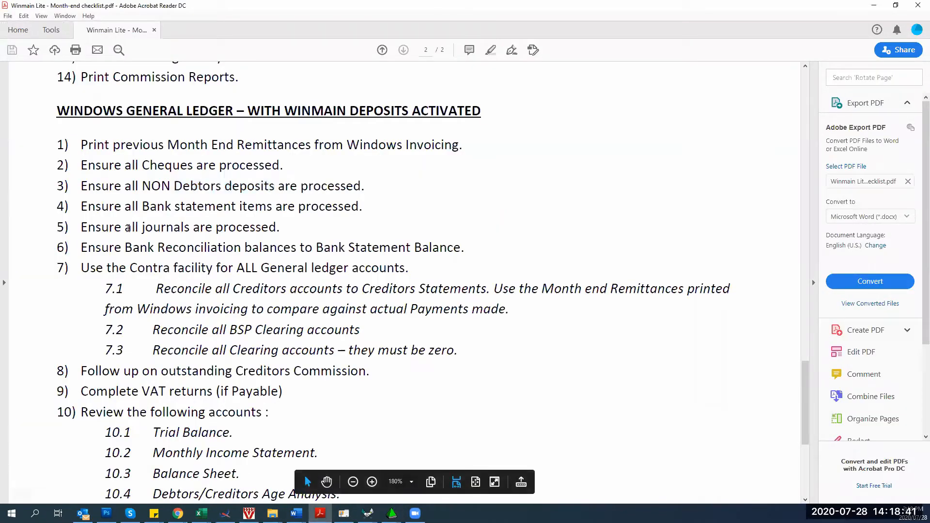
click(51, 262)
drag(464, 350, 151, 352)
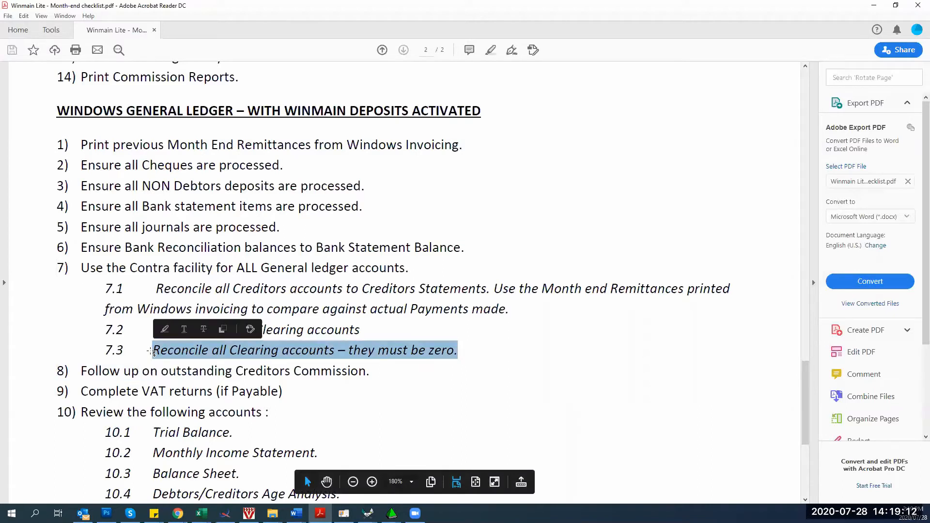
Return to QuickGL and close the bank reconciliation list and its settings window.
mouse_move(384, 504)
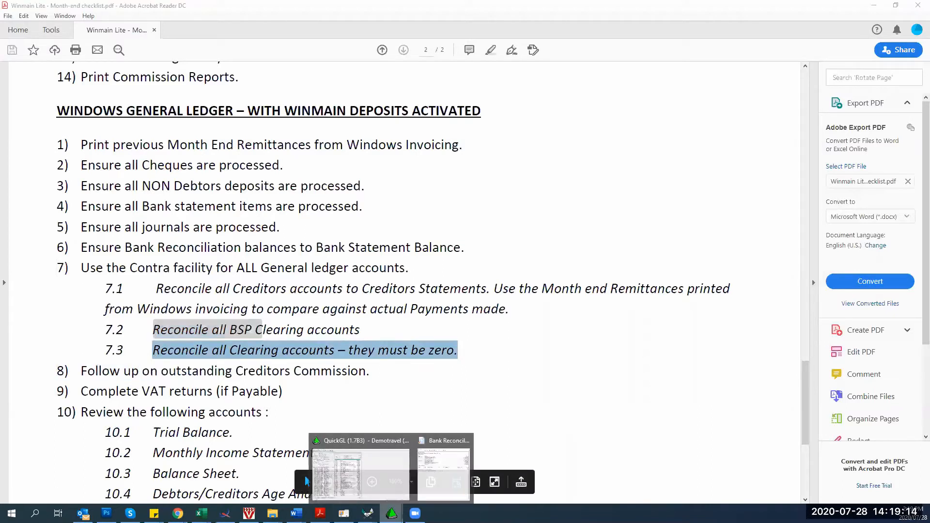
click(360, 465)
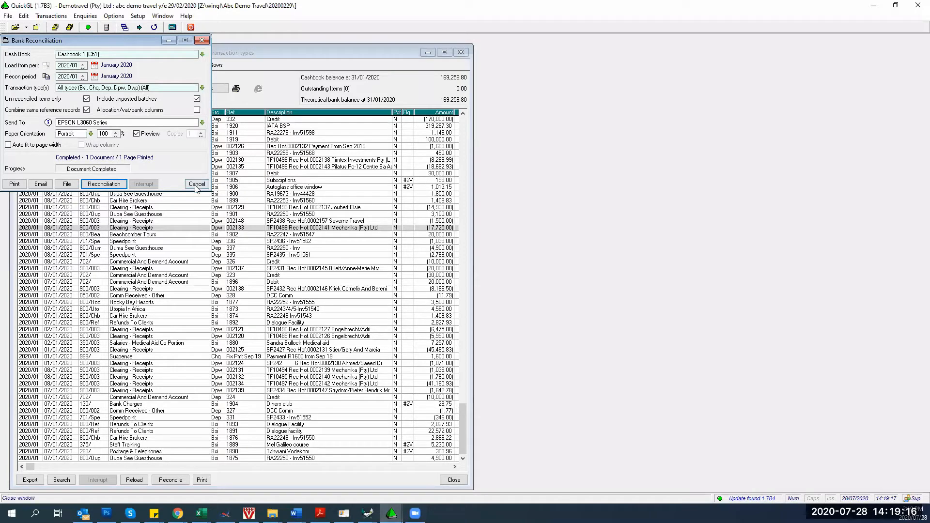
key(Return)
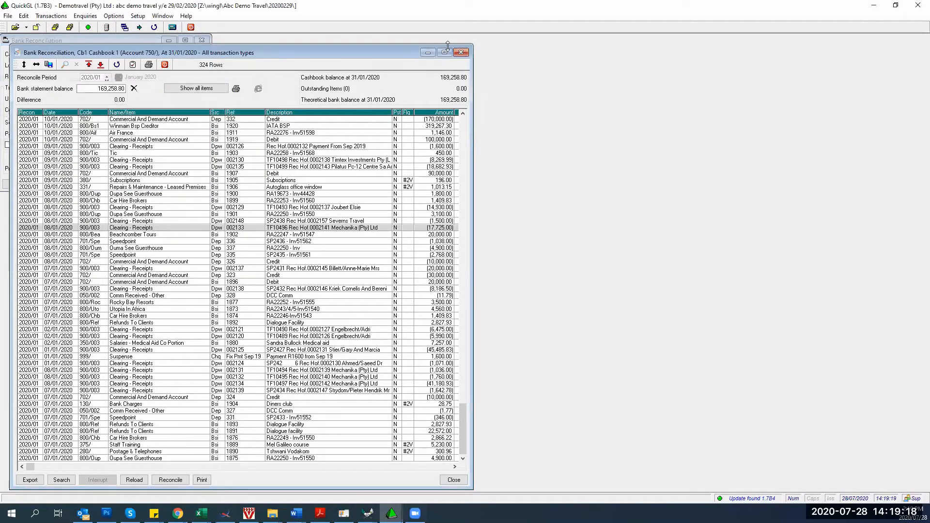
click(460, 53)
click(202, 40)
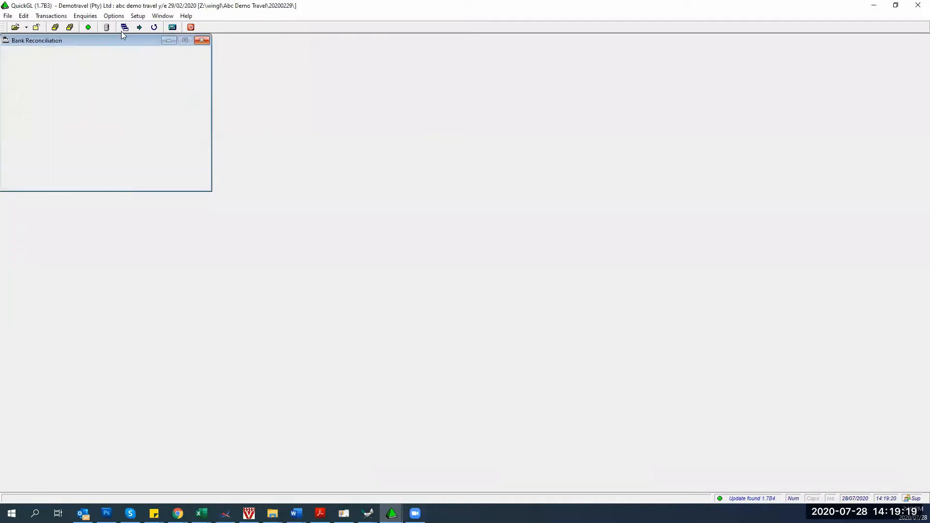
Open the General Ledger enquiry and set the account range from 900/001 (Clearing - Total Creditors) to 900/005 (Clearing - Pmts To Clients).
click(86, 16)
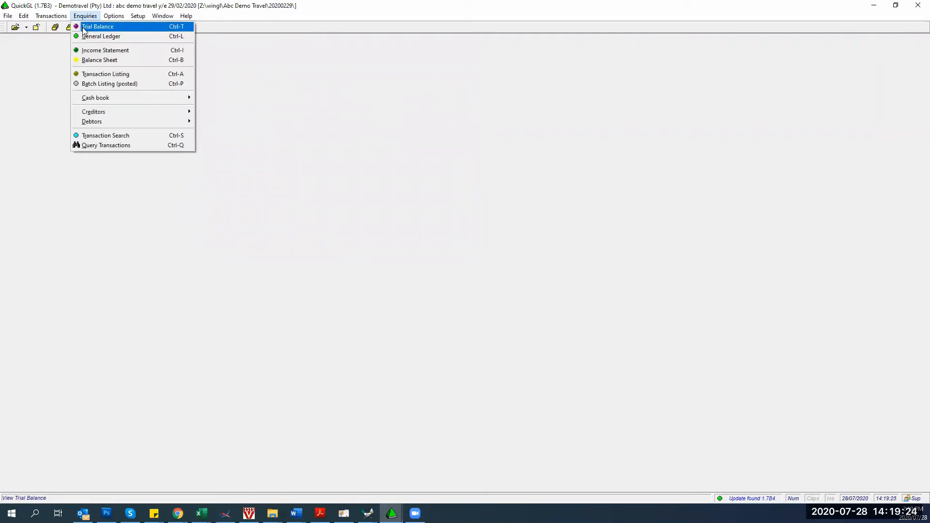
click(89, 36)
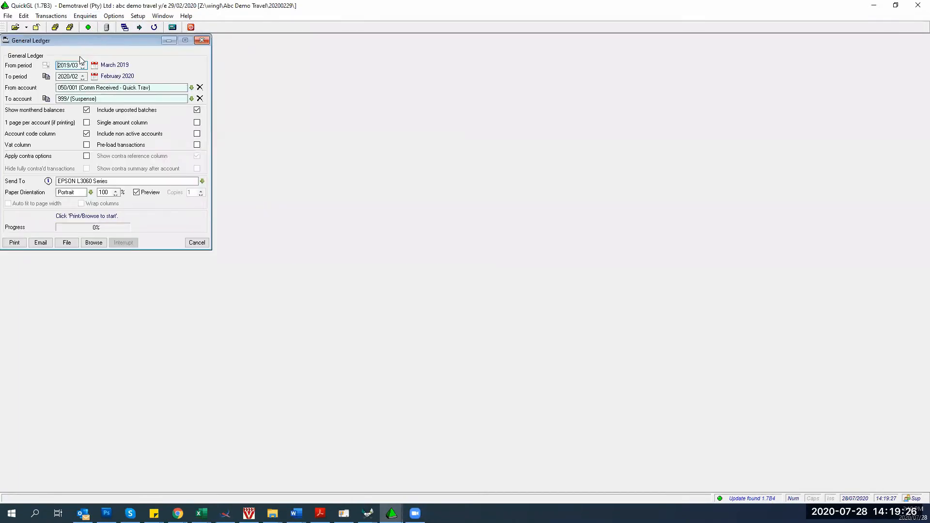
drag(158, 88, 52, 89)
text(900)
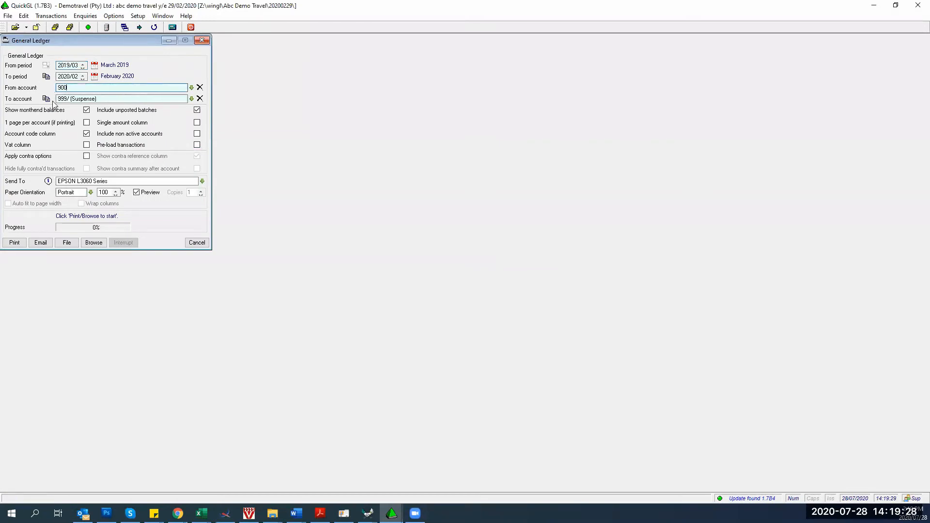
key(Tab)
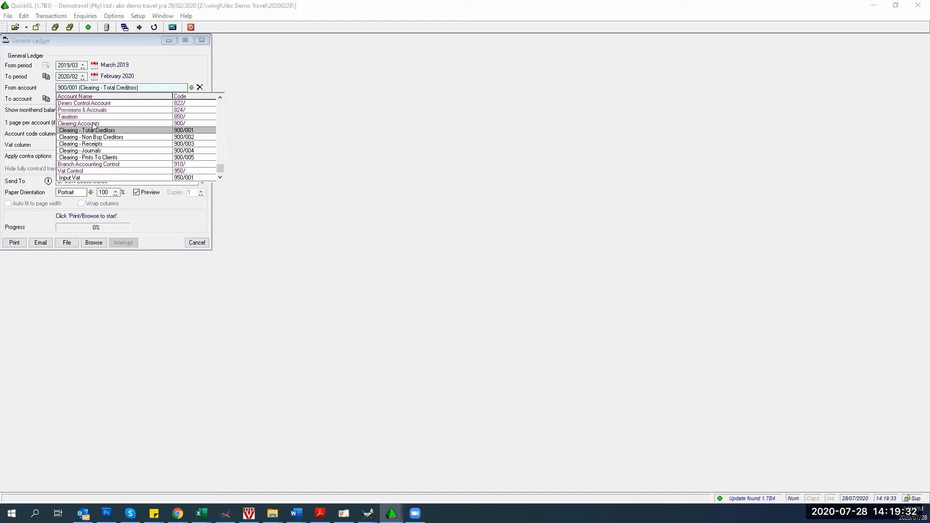
click(76, 158)
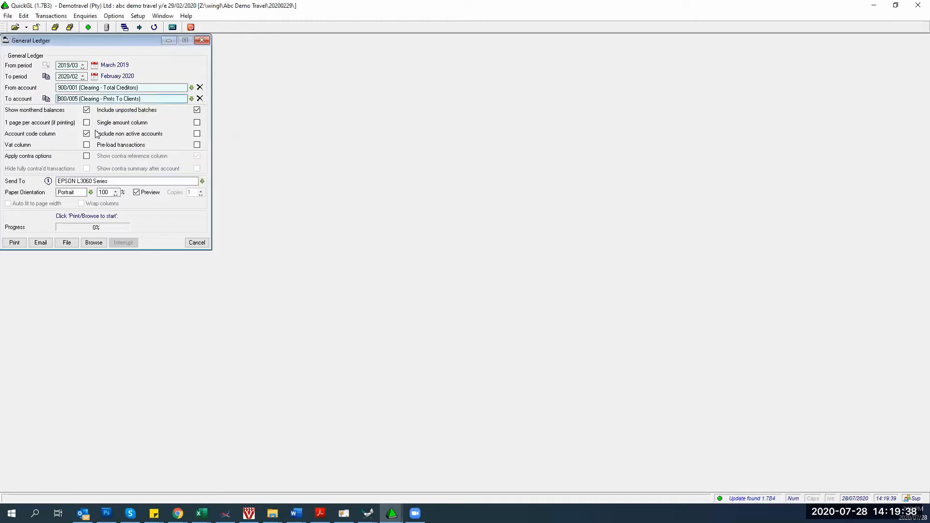
Set the from account to 900/005 (Clearing - Pmts To Clients) and look over the available transaction batch types.
click(192, 87)
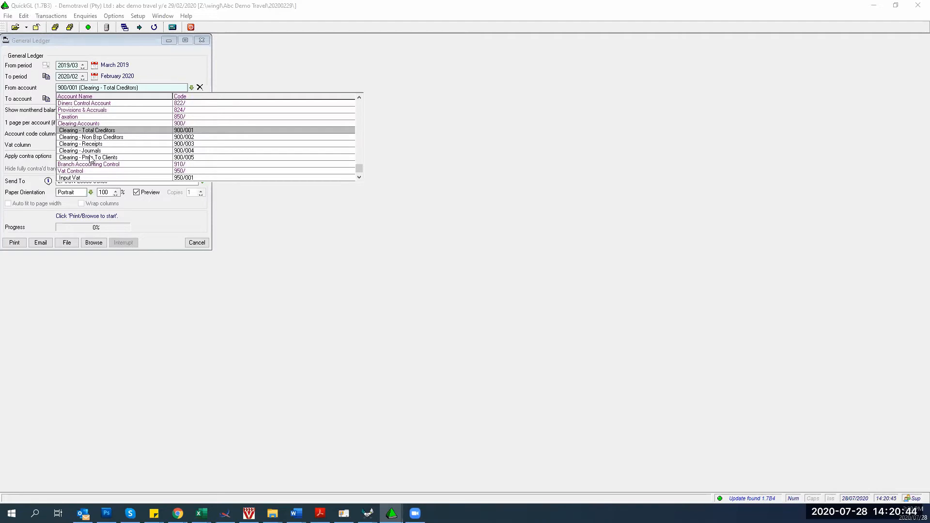
click(91, 158)
click(51, 16)
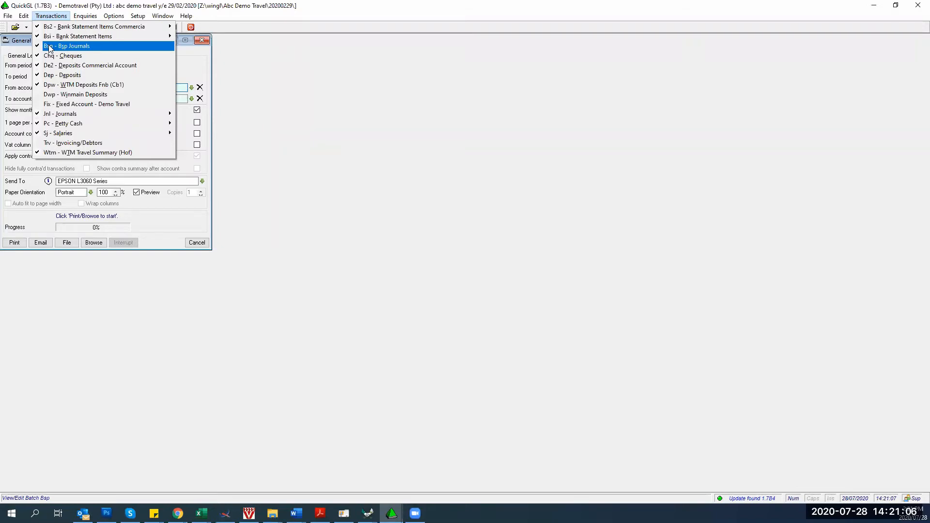
click(296, 183)
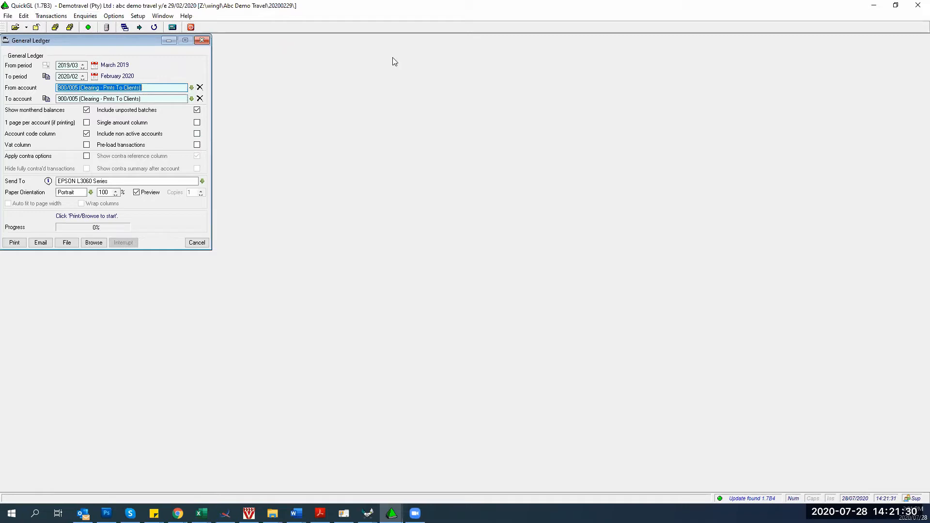
Set both the from and to accounts of the General Ledger enquiry to 900/003 (Clearing - Receipts).
drag(167, 88, 43, 90)
text(9)
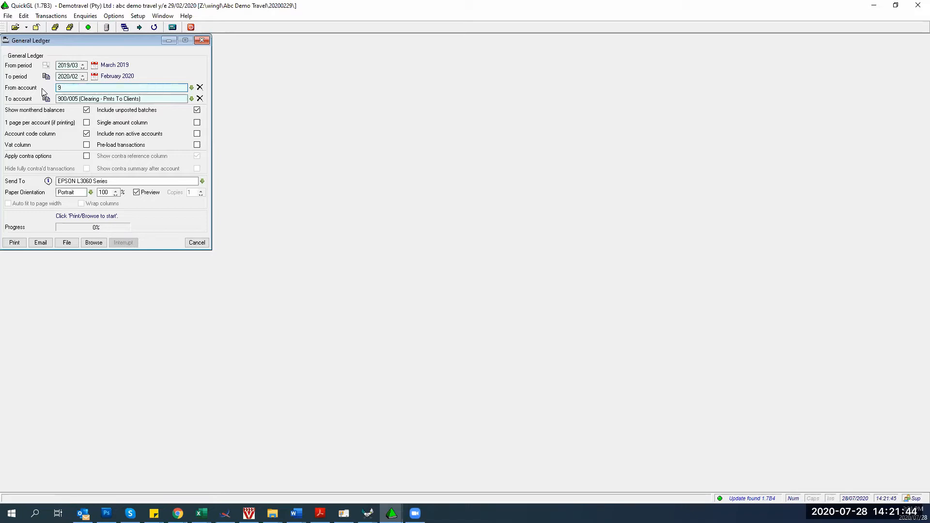
text(003)
key(Tab)
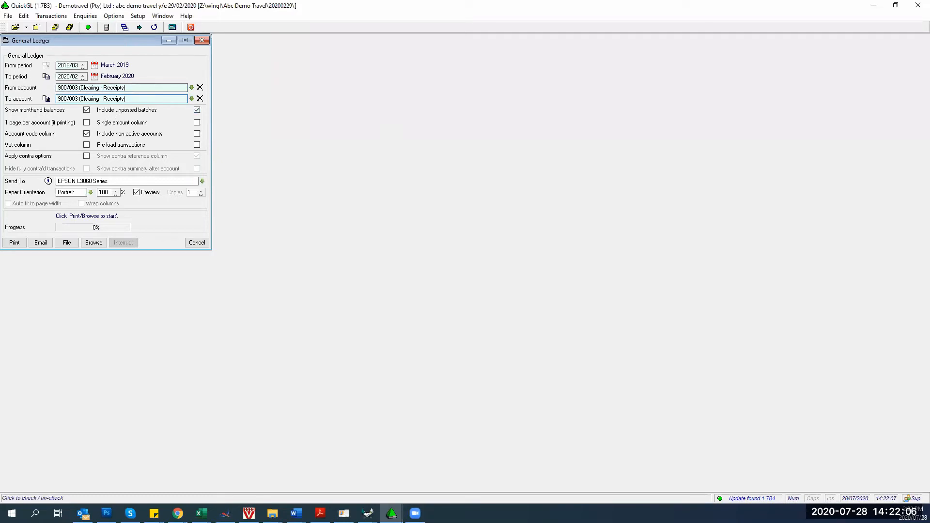
Browse the general ledger for account 900/003 and go to the closing balance at its end.
click(93, 242)
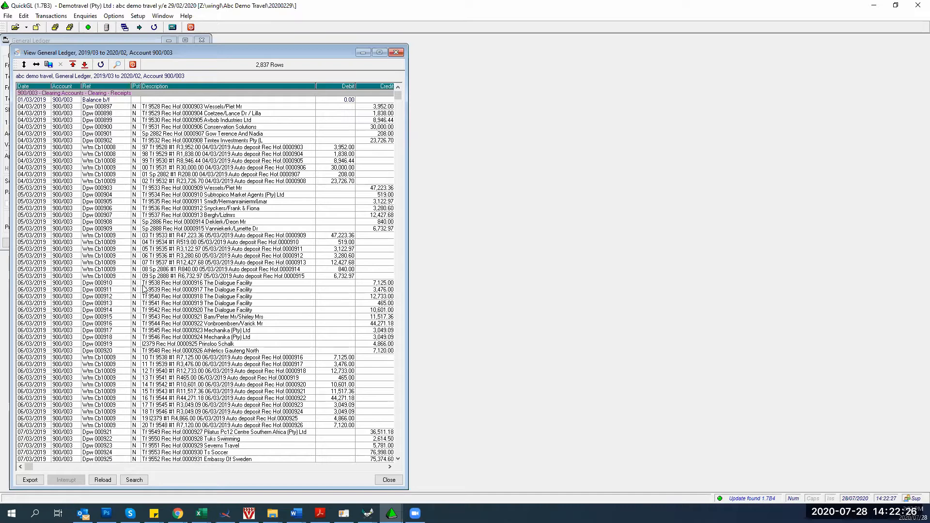
key(Page_Down)
key(Page_Down)
key(ctrl+End)
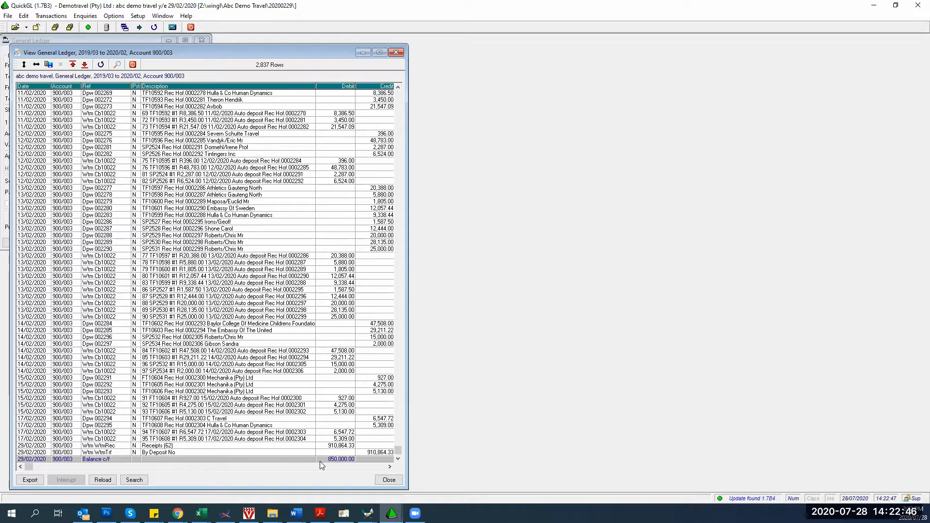
Switch to QuickTrav Main and open the receipts register for Demonstration Travel Company.
click(343, 513)
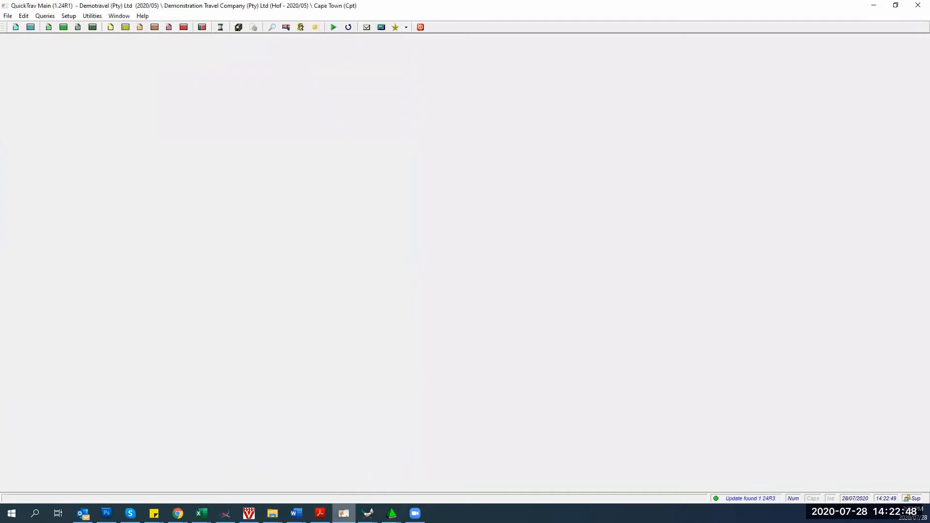
click(63, 27)
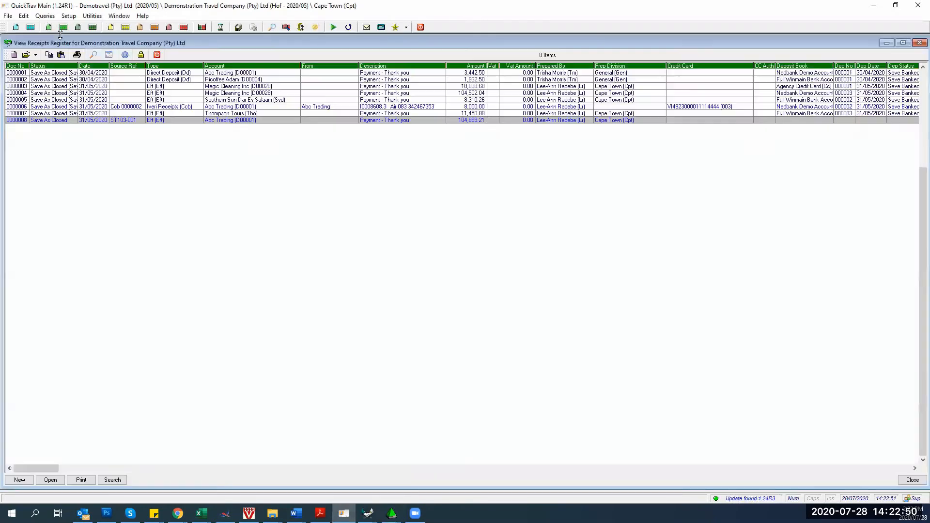
Examine receipts 0000006, 0000002 and 0000008 and their deposit books in the receipts register, and close the register.
click(48, 106)
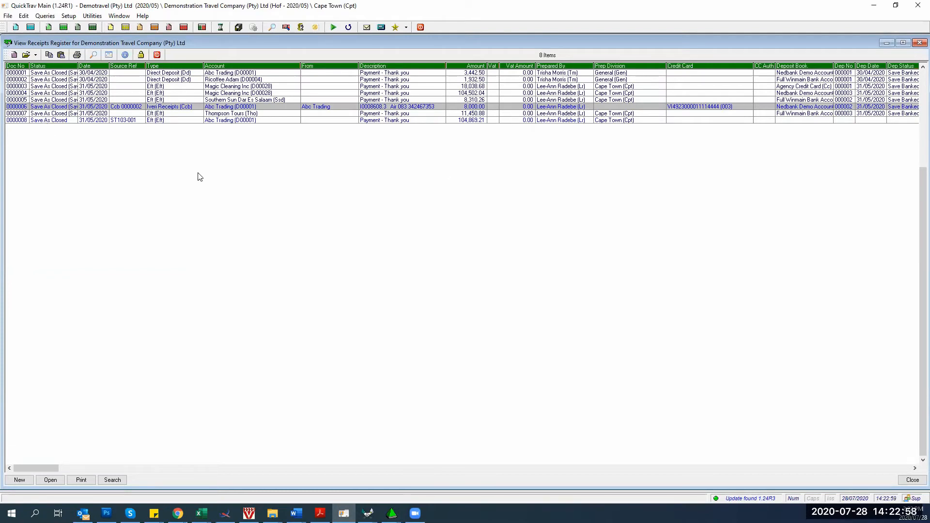
click(787, 81)
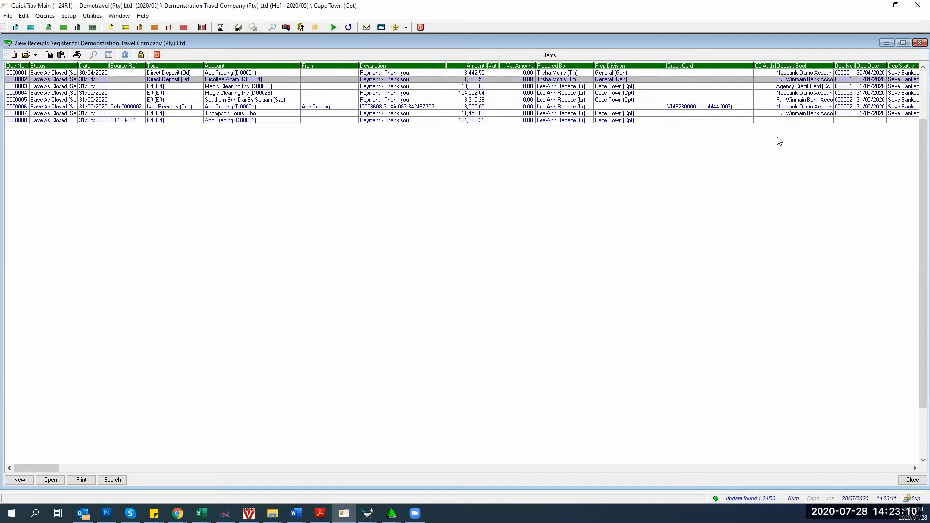
click(79, 119)
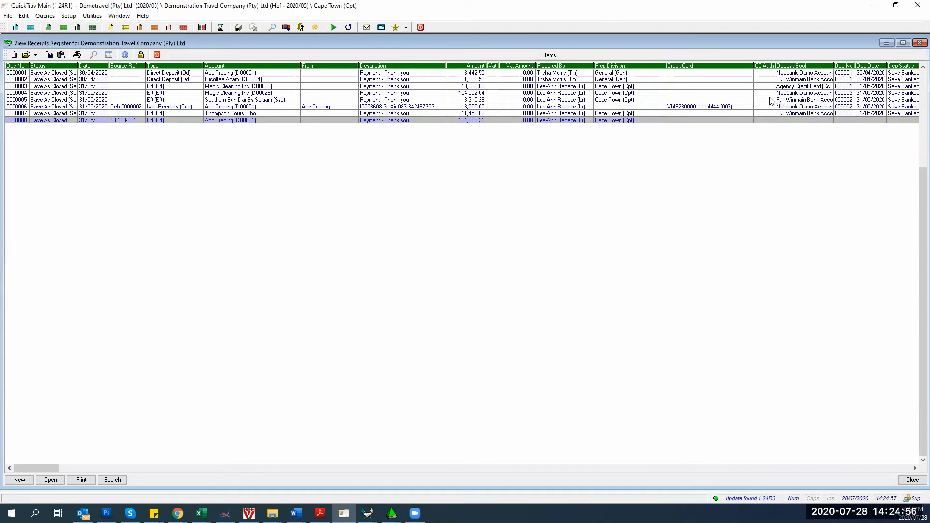
click(157, 54)
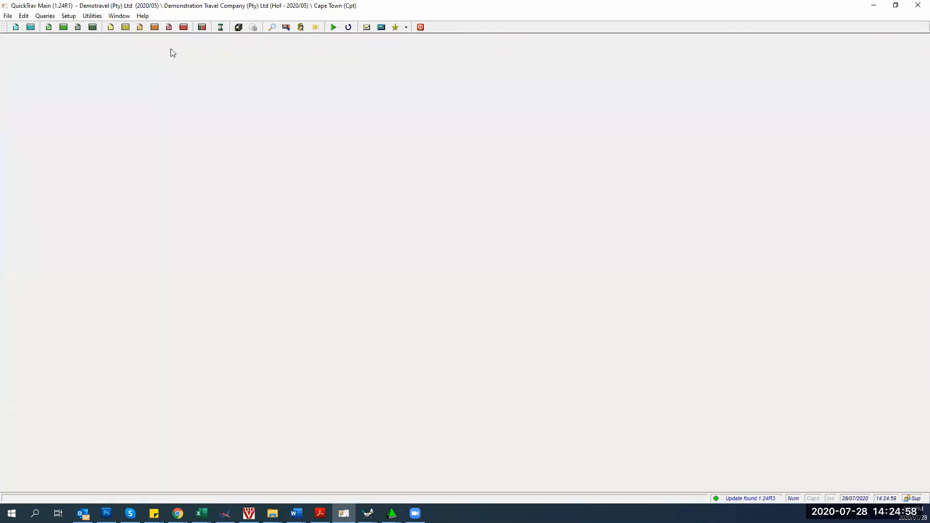
click(202, 28)
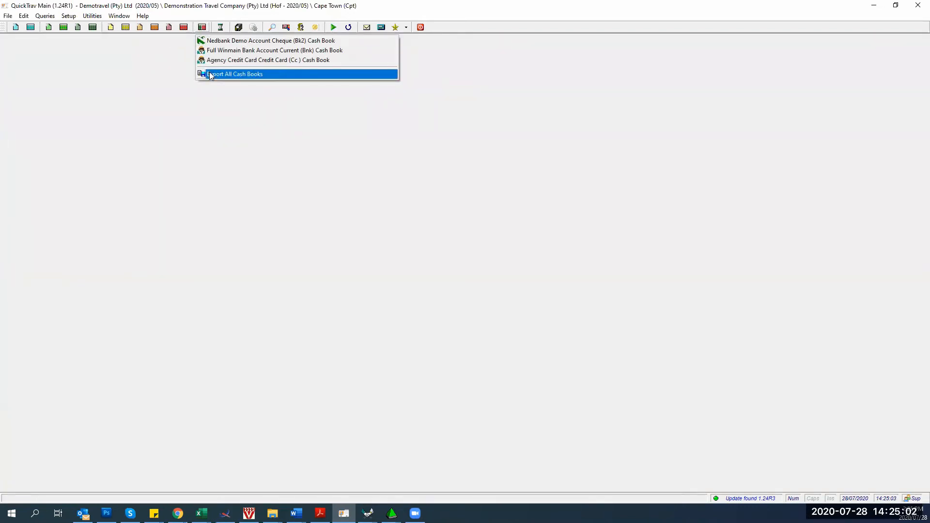
click(92, 27)
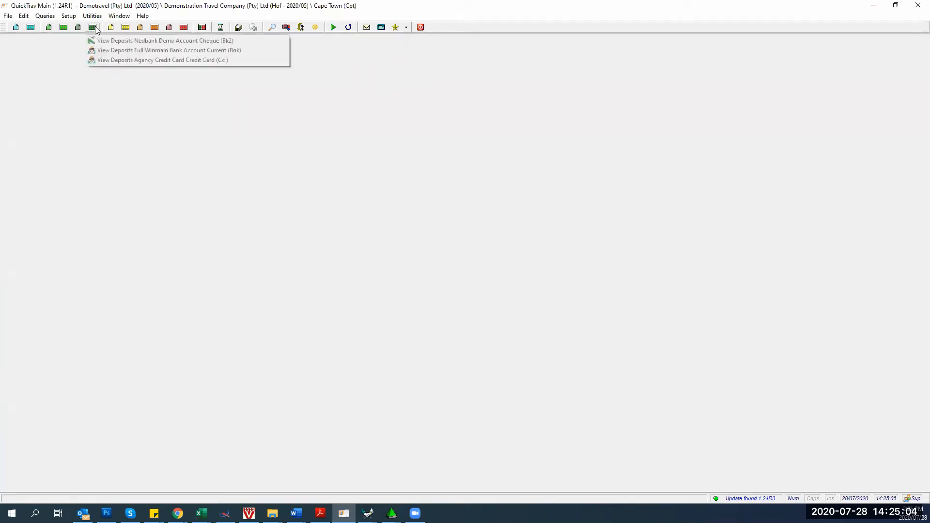
click(202, 27)
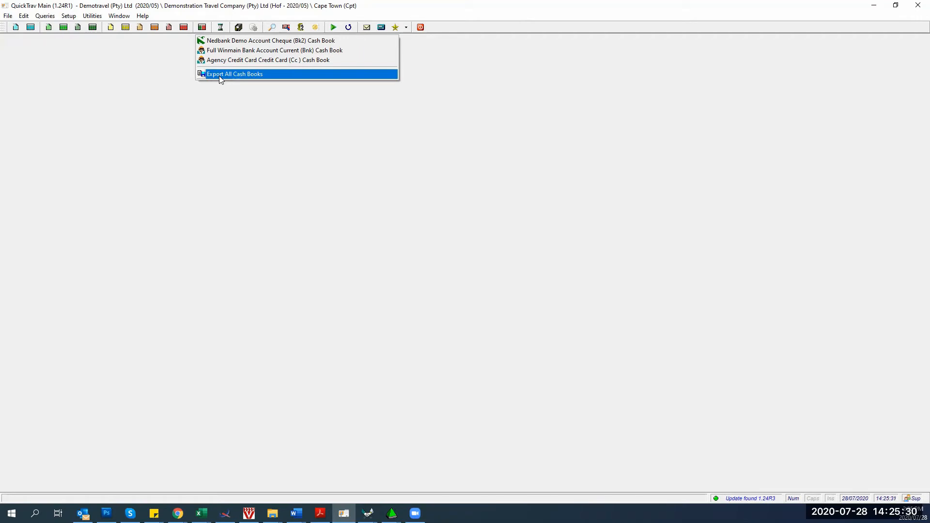
Load the branch control account for 2020/05 and export its travel summary to QuickGL.
click(42, 16)
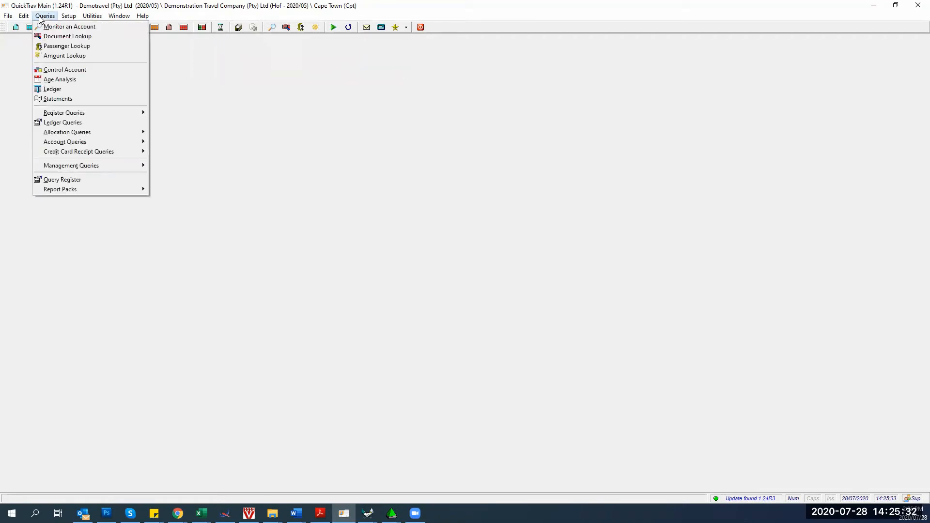
click(58, 71)
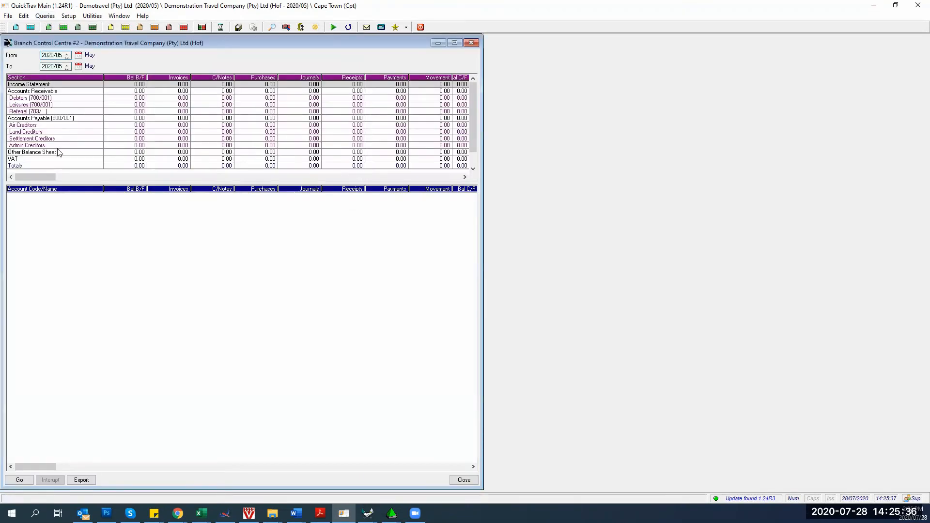
click(20, 480)
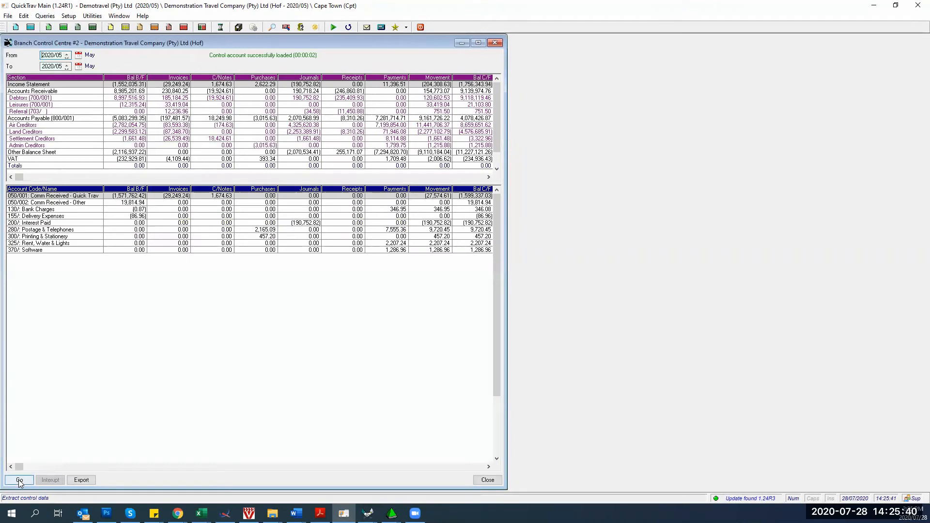
click(88, 480)
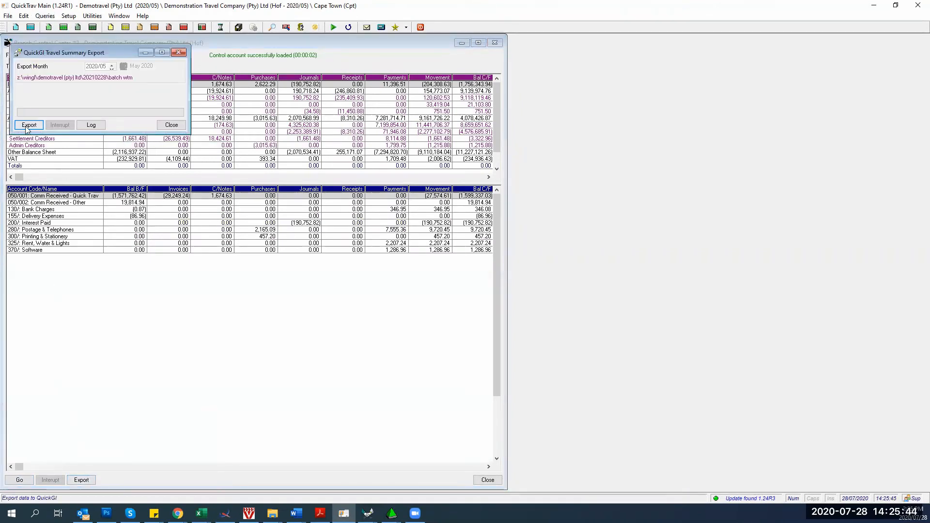
click(28, 125)
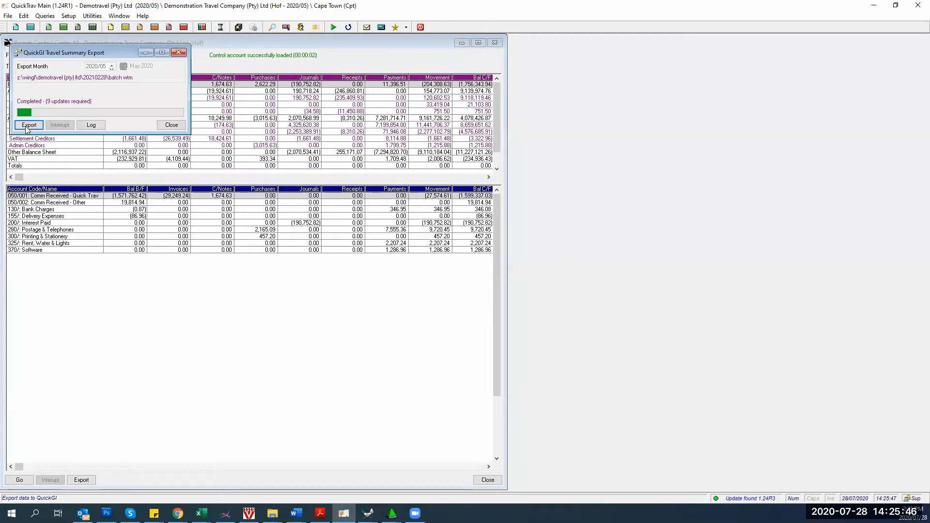
click(172, 125)
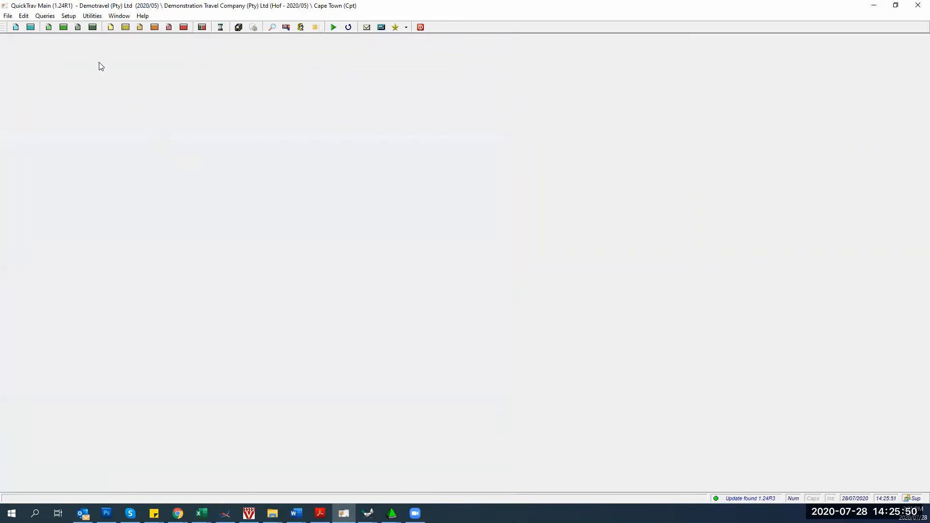
View the deposit book of the Nedbank Demo Account Cheque (Bk2) and close it.
click(8, 16)
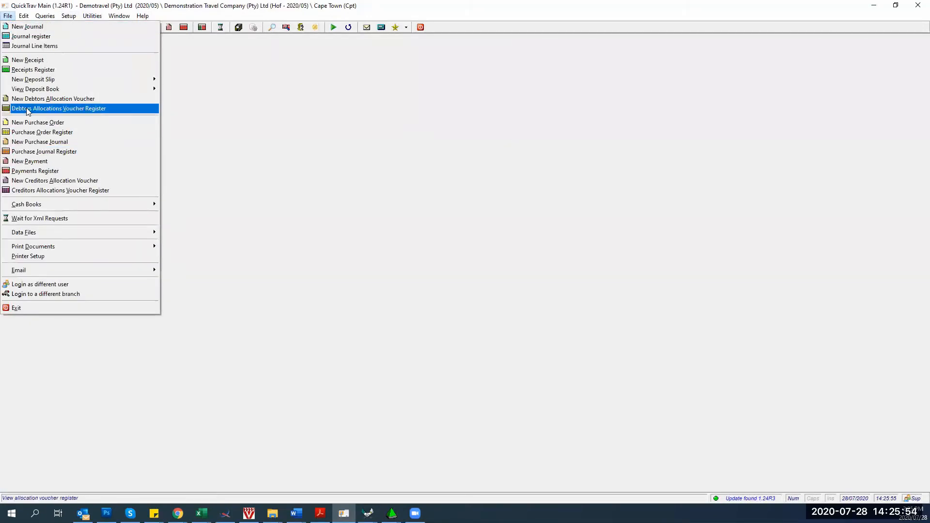
mouse_move(73, 89)
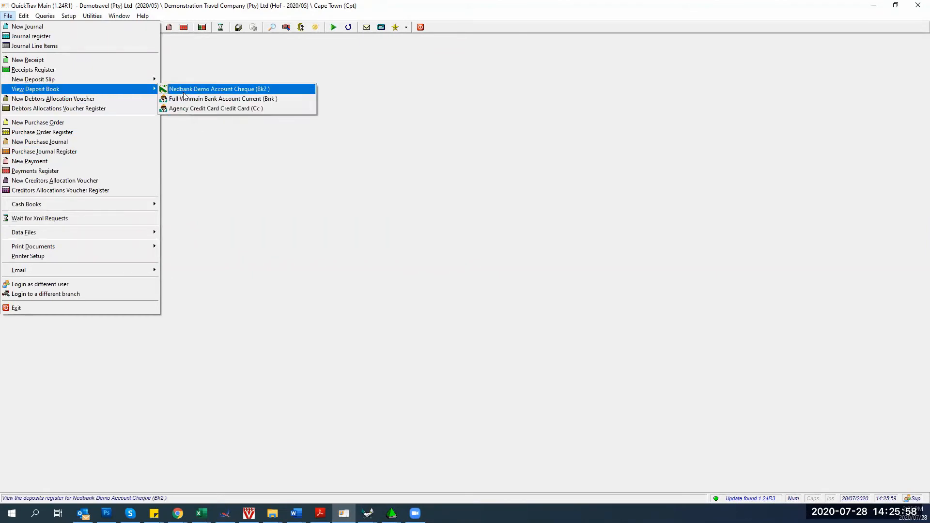
click(181, 89)
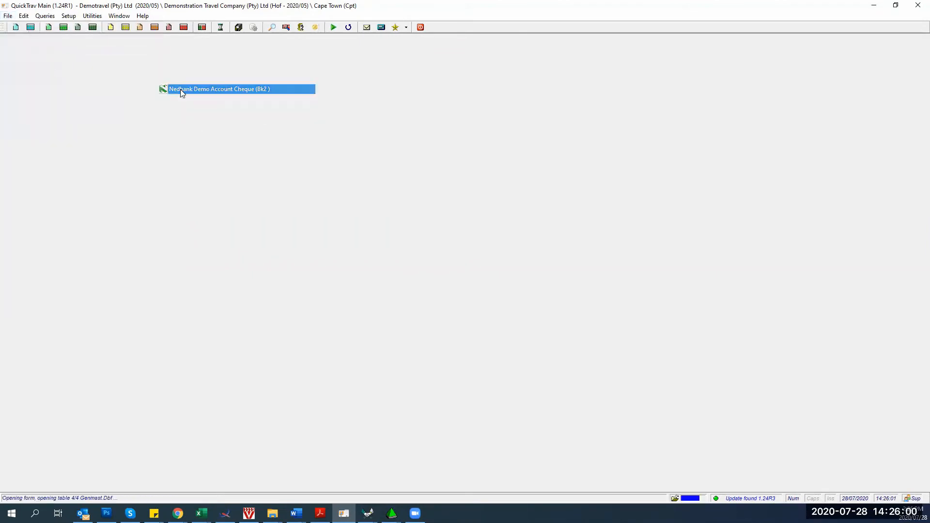
click(388, 480)
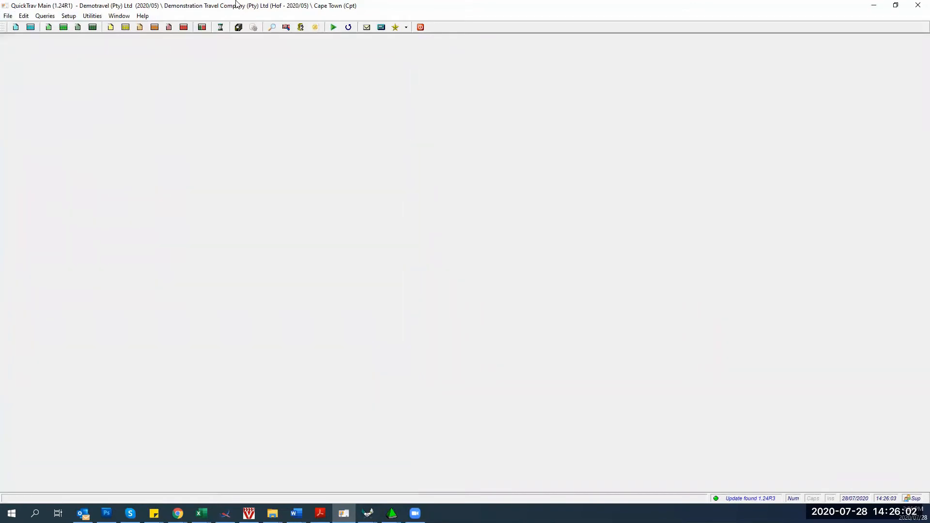
Export all cash books for May 2020.
click(203, 28)
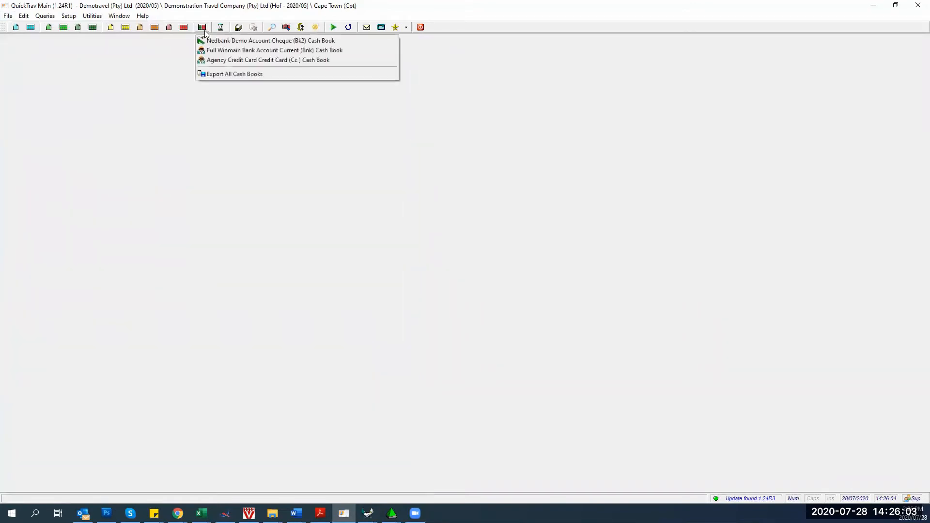
click(220, 73)
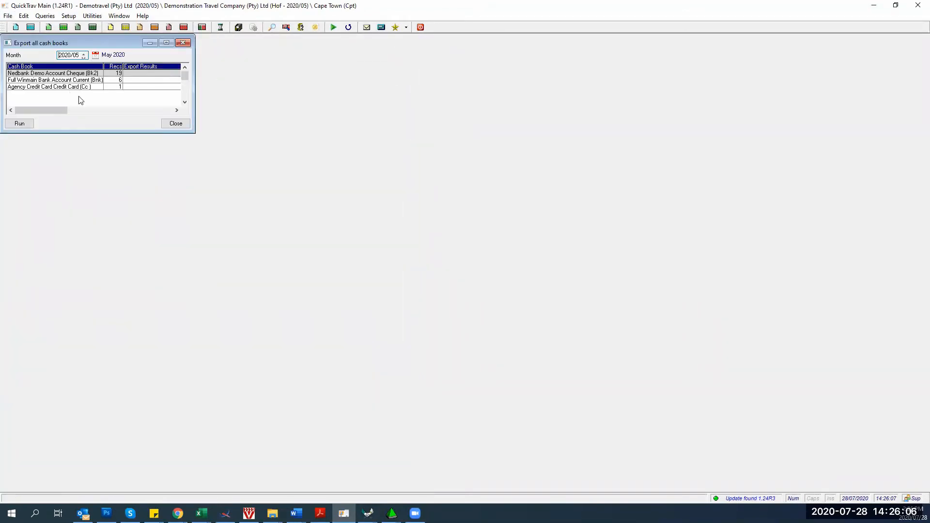
click(19, 123)
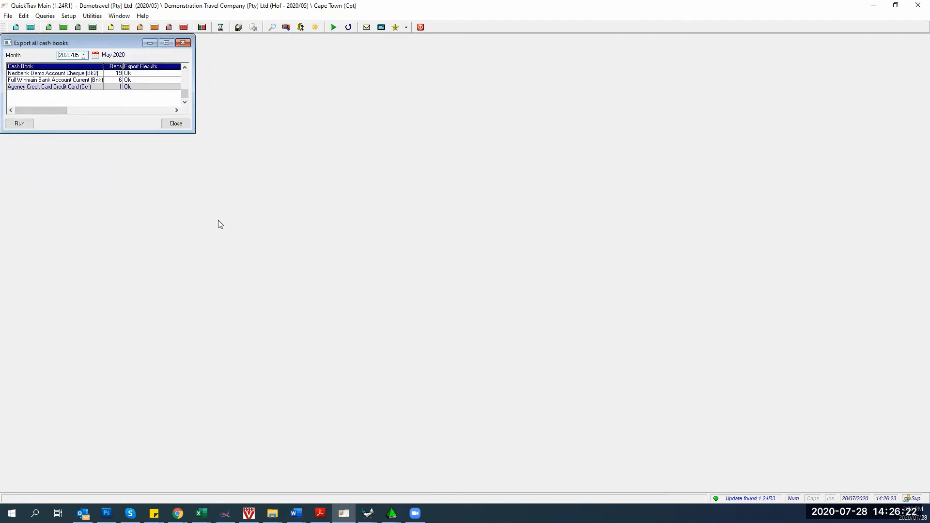
Switch to QuickGL and browse the ledger for account 900/003 again without re-using the source data, going to the closing balance.
click(392, 512)
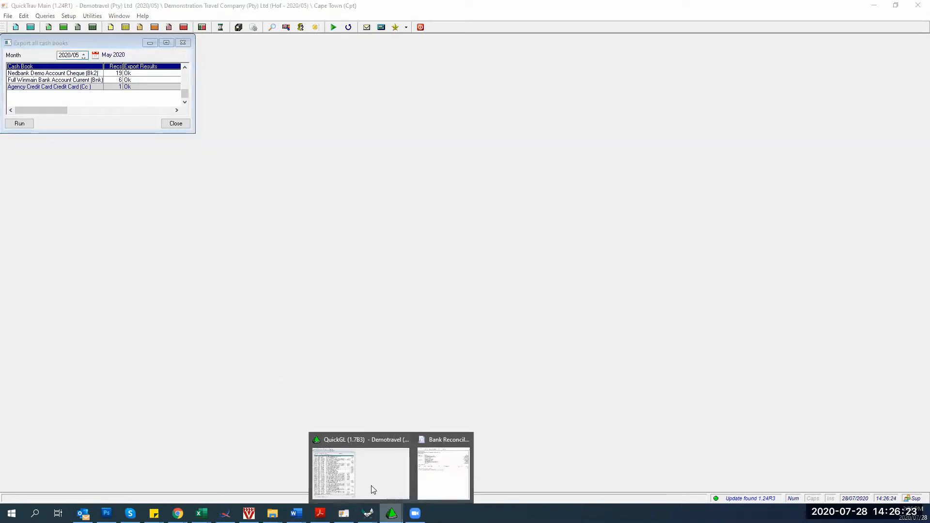
click(466, 439)
click(405, 468)
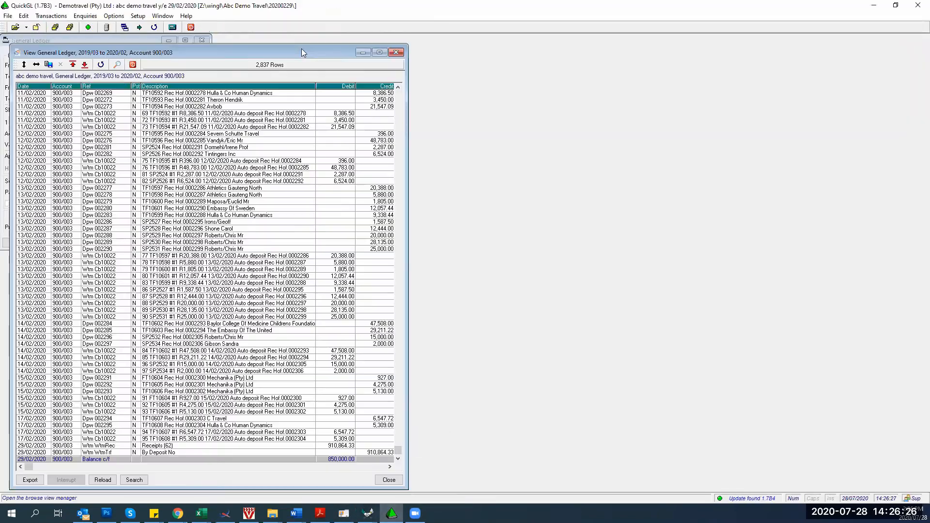
click(396, 52)
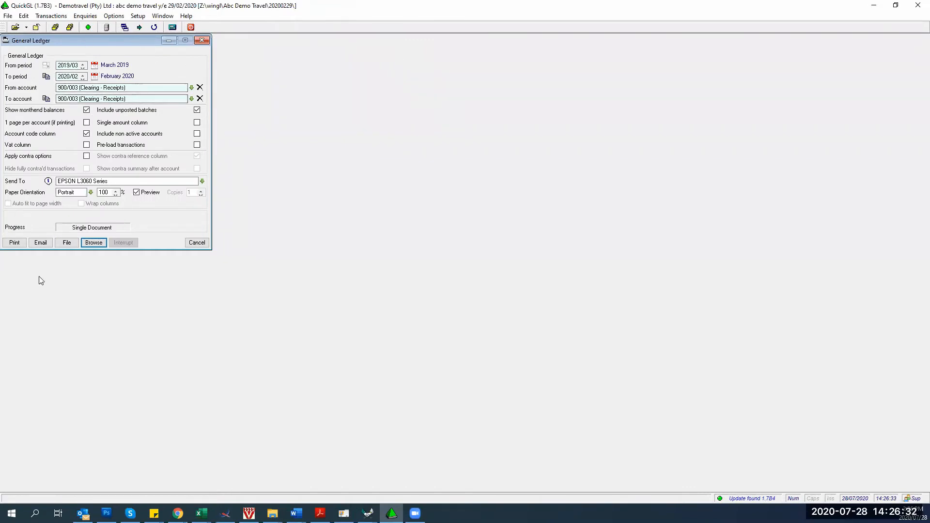
click(94, 243)
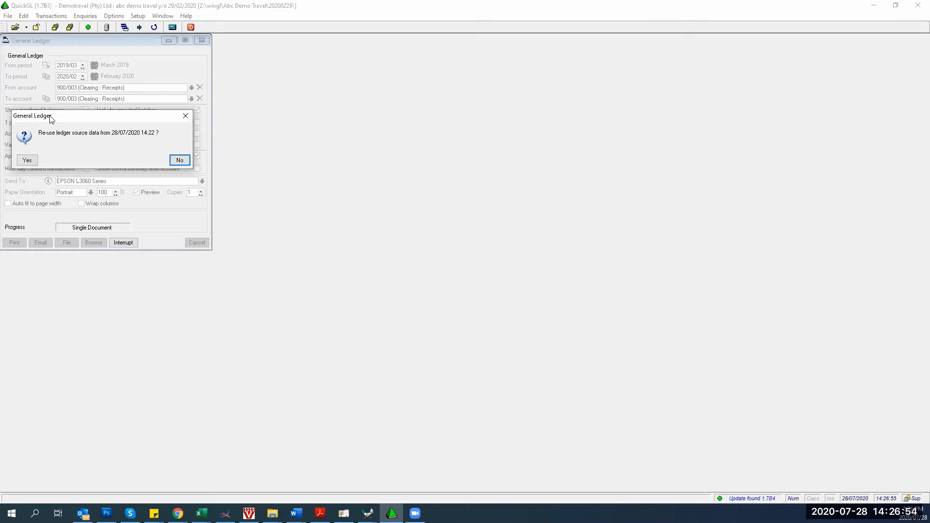
click(180, 161)
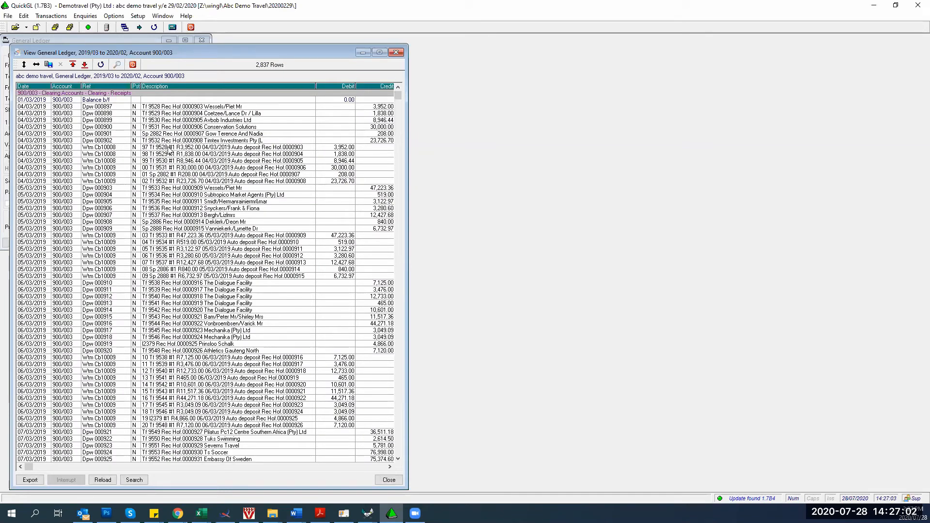
key(ctrl+End)
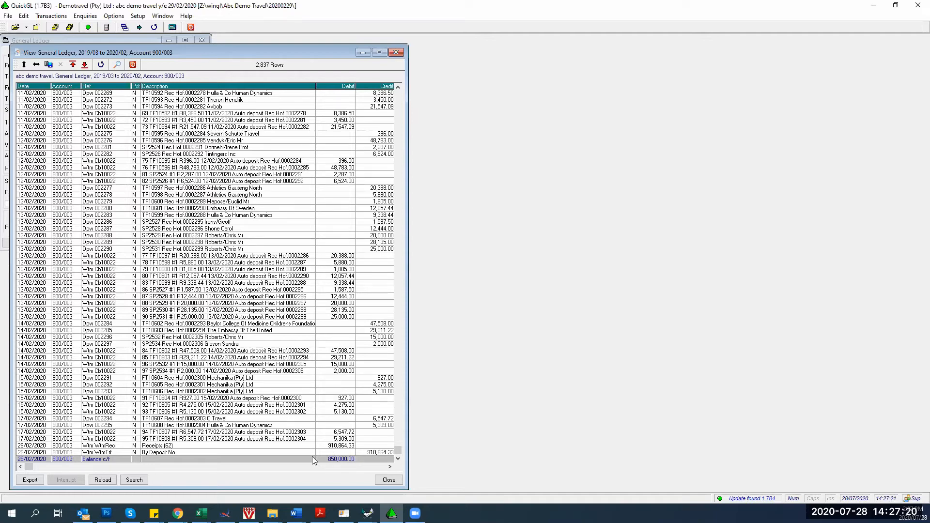
Open the Deposits batch (Dep), check its entries by account and details, and close the batch.
click(51, 16)
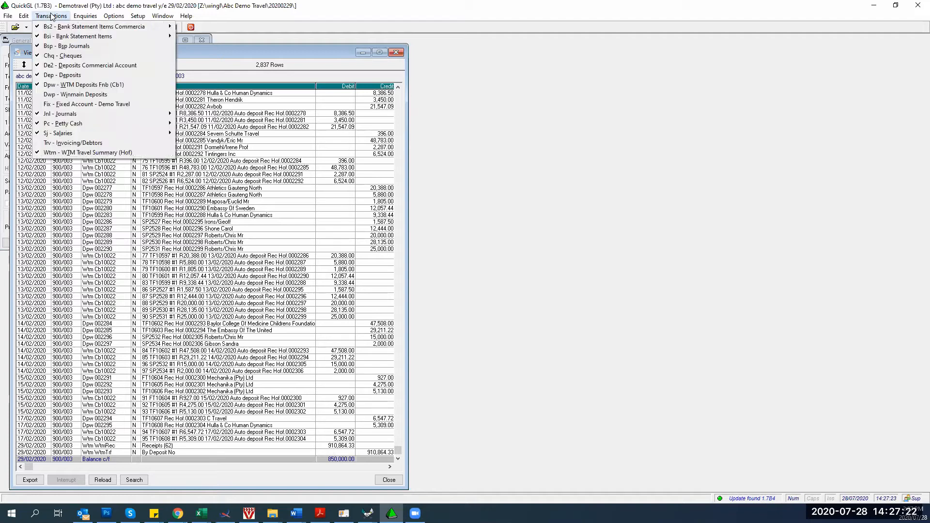
mouse_move(49, 37)
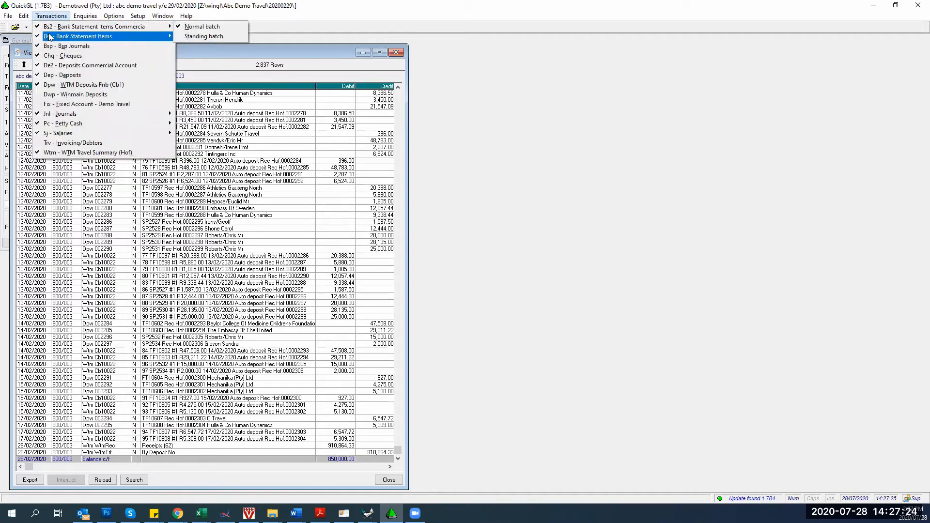
click(55, 74)
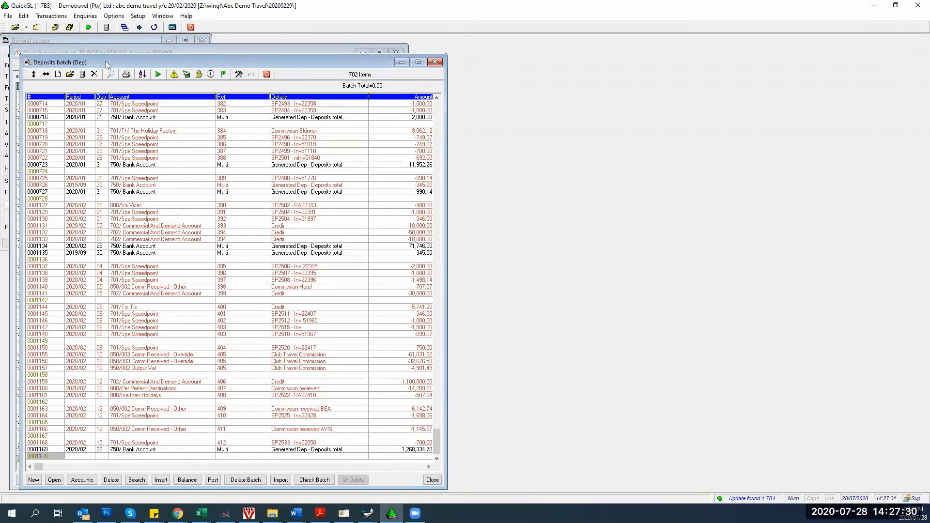
click(119, 98)
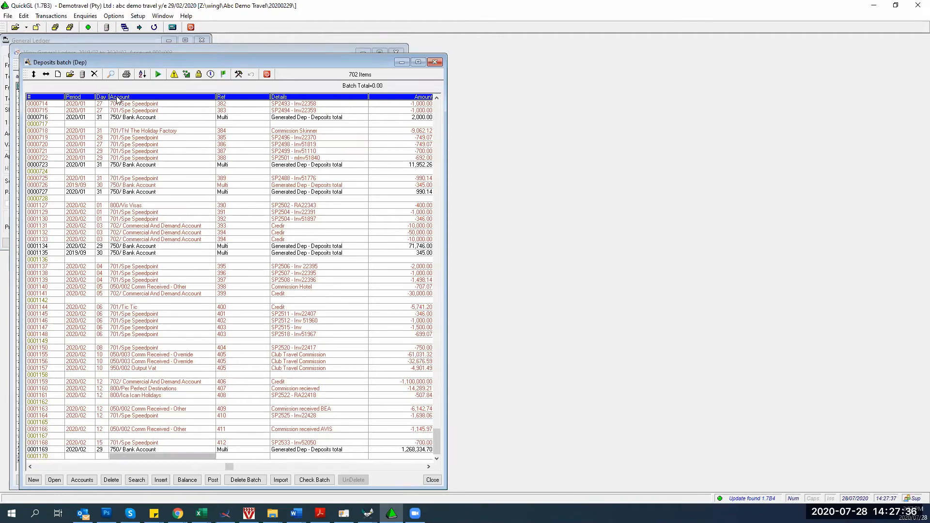
right_click(116, 96)
right_click(288, 96)
click(290, 94)
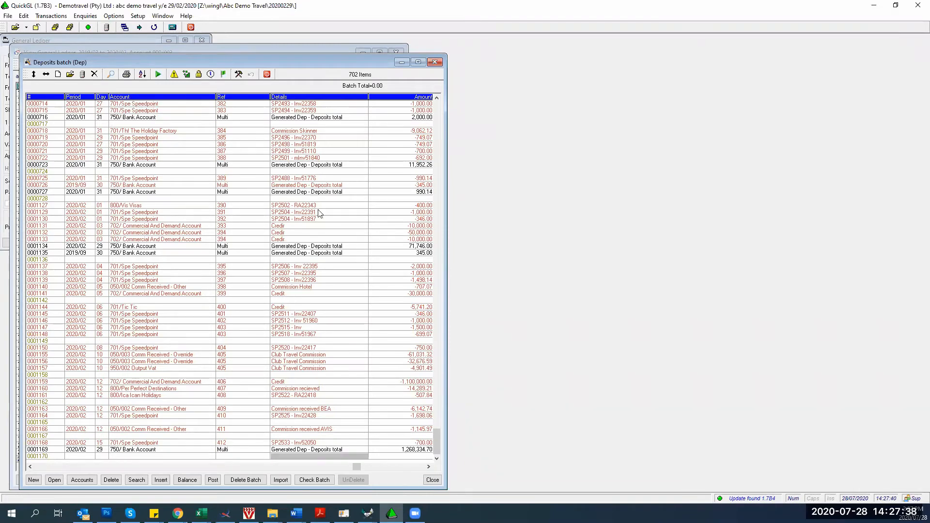
click(423, 480)
Open the normal batch of commercial bank statement items (Bs2) and sort its entries by account.
click(50, 16)
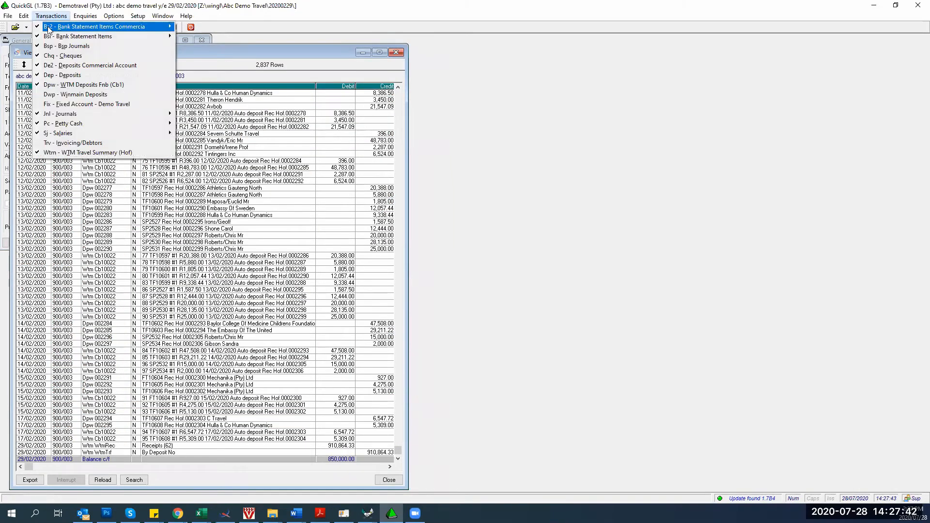
mouse_move(50, 28)
click(192, 27)
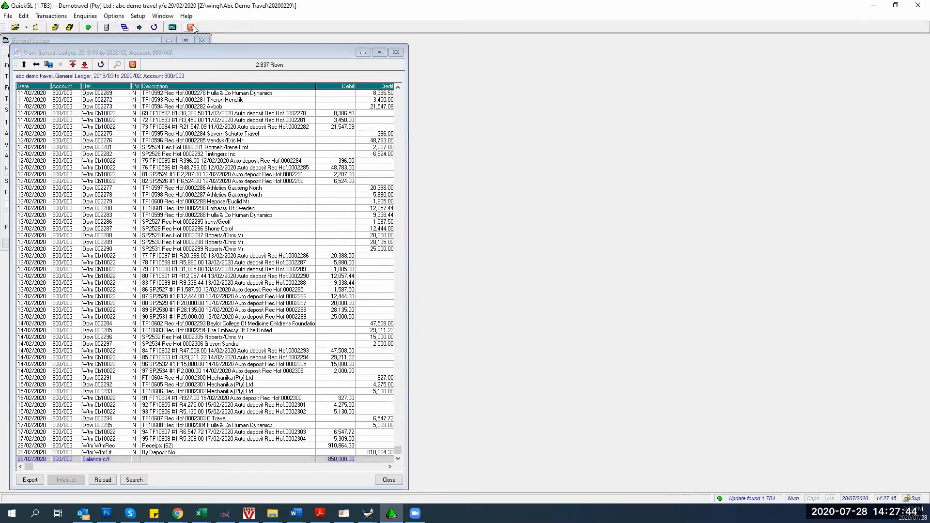
click(132, 403)
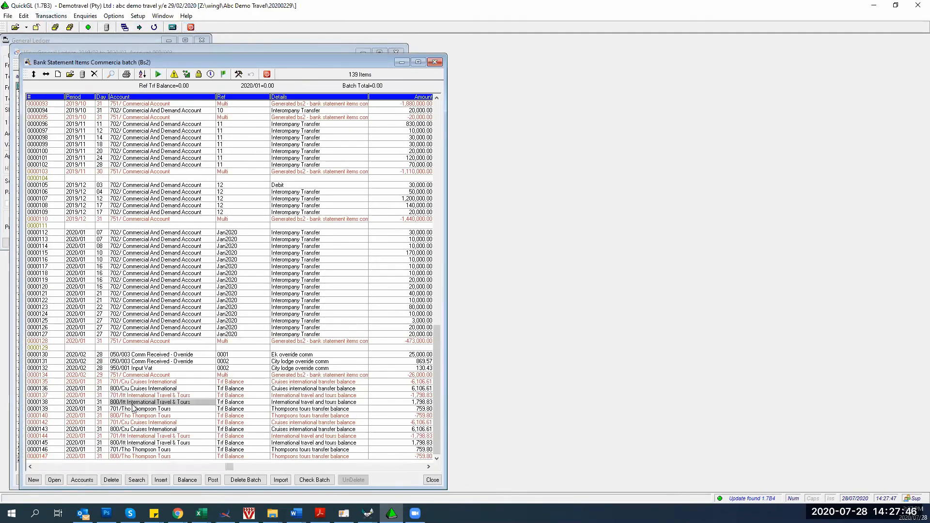
click(120, 98)
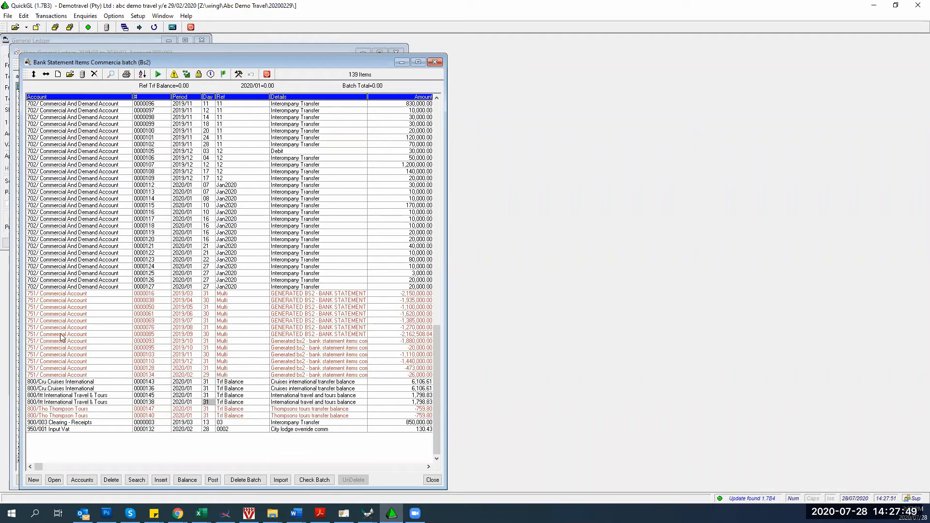
Examine the 900/003 Clearing - Receipts intercompany transfer in the Bs2 batch, placing the batch window beside the 900/003 ledger to compare amounts.
click(37, 424)
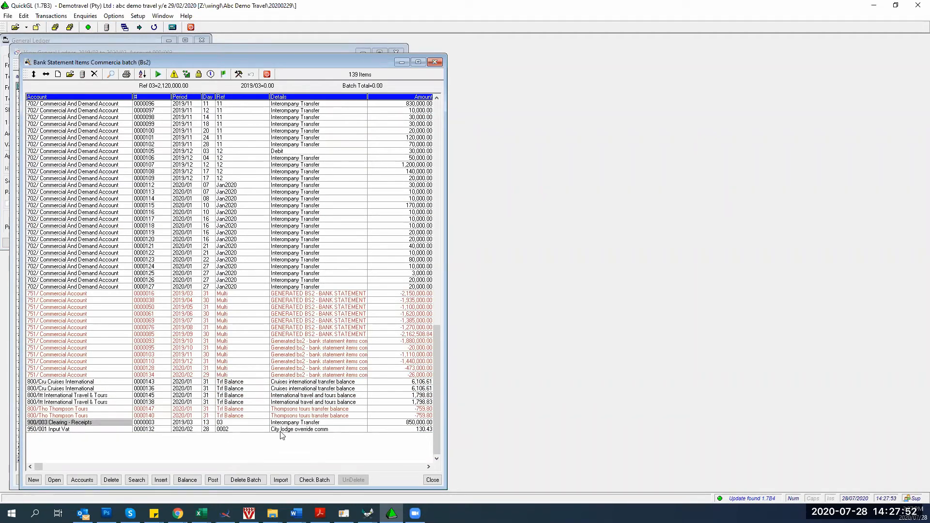
click(417, 424)
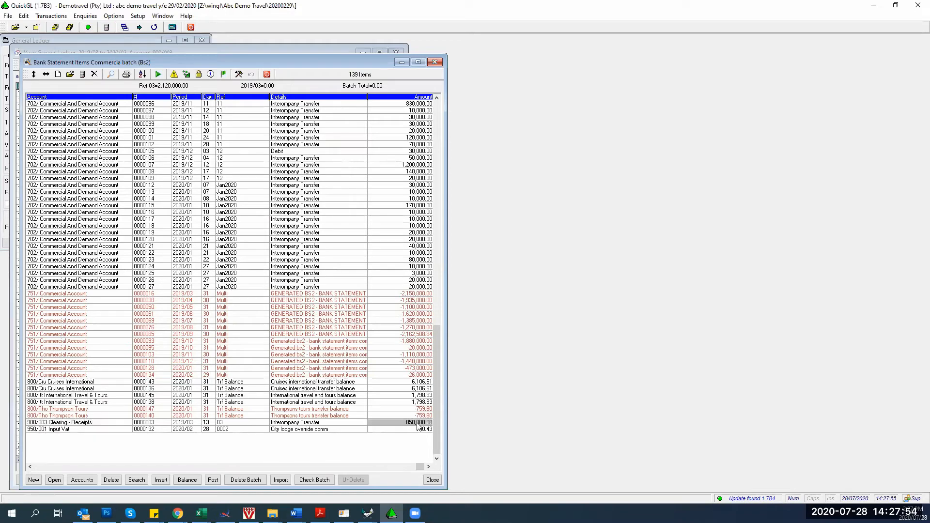
click(55, 424)
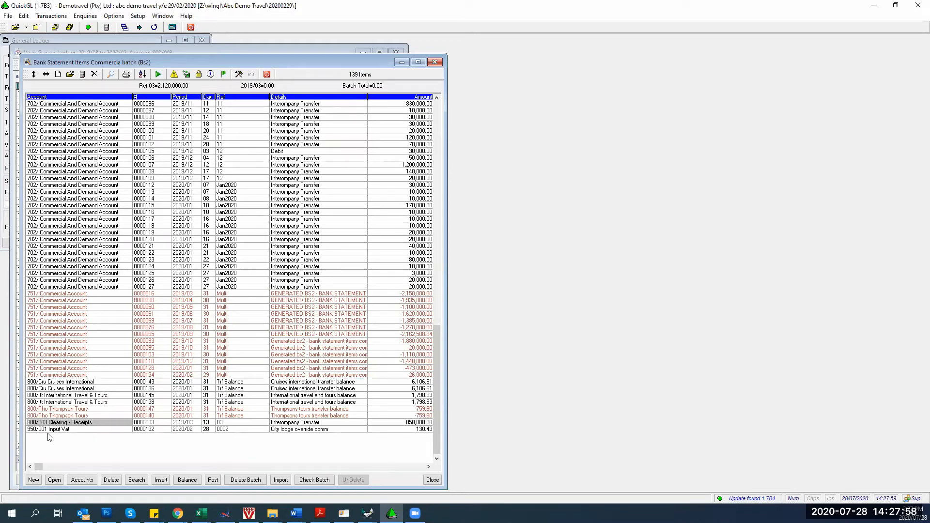
click(402, 424)
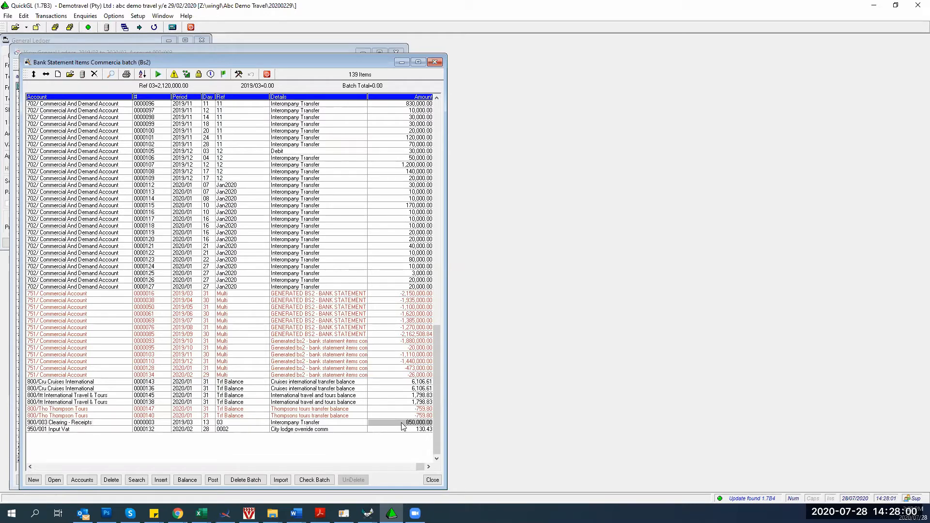
drag(69, 61, 475, 67)
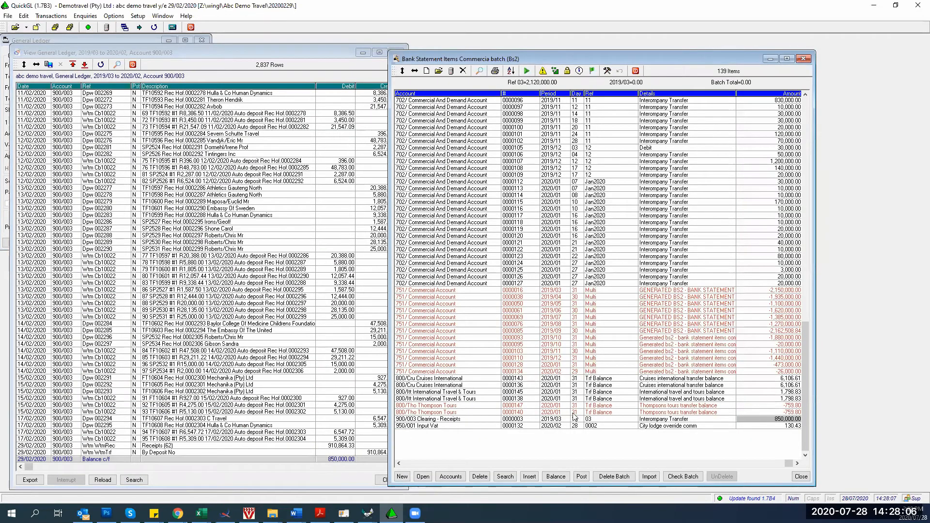
click(652, 419)
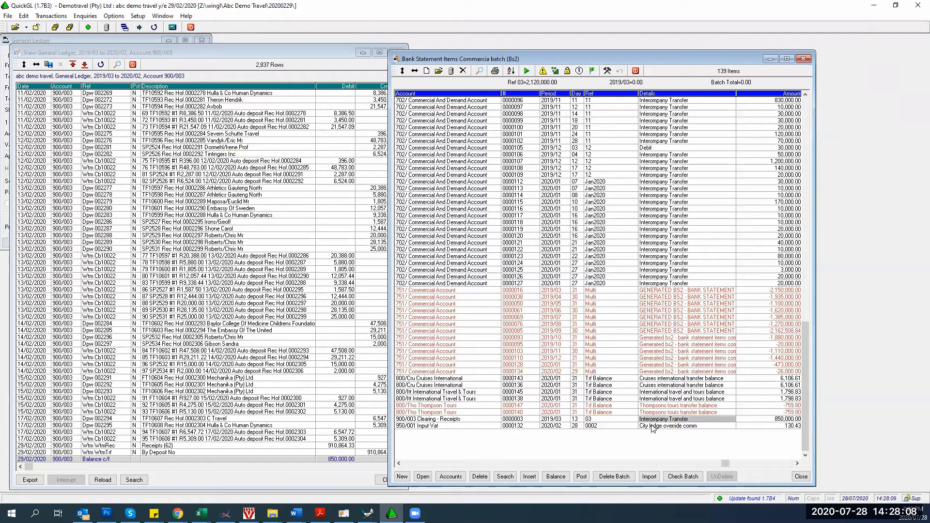
click(414, 419)
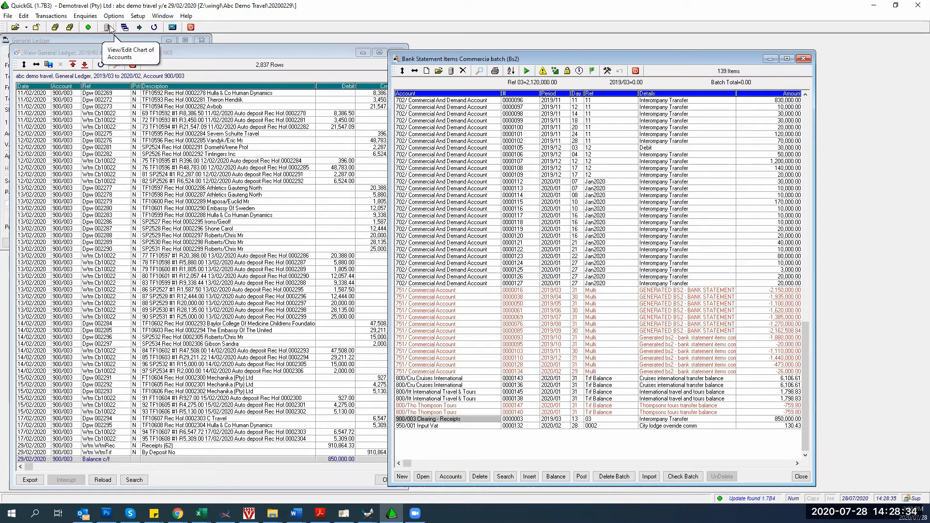
Create account 900/006 in the chart of accounts with the description "Clearing Accounts - Interbank transfers" and save it.
click(126, 28)
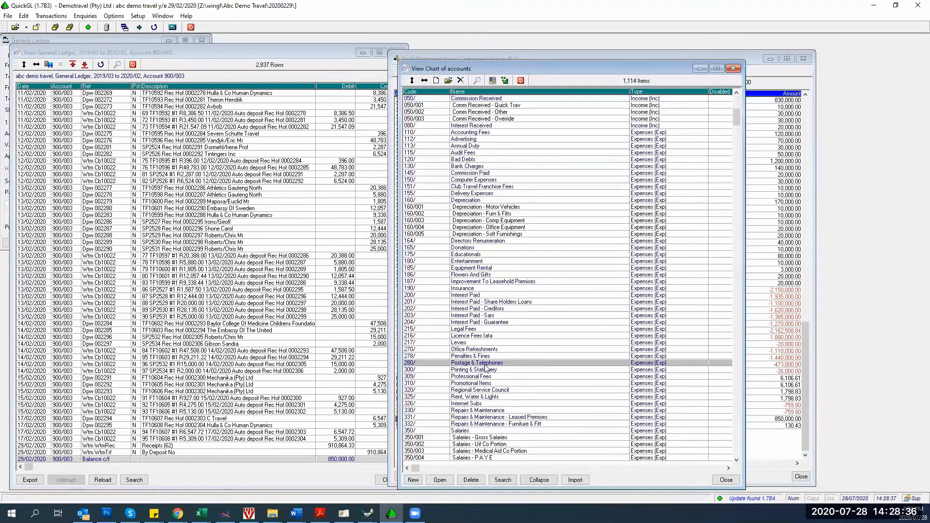
click(432, 404)
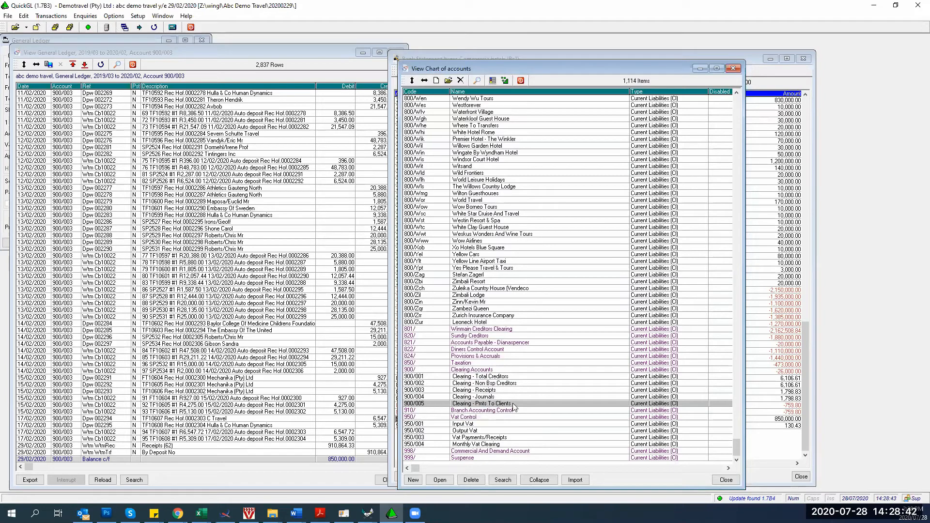
click(413, 480)
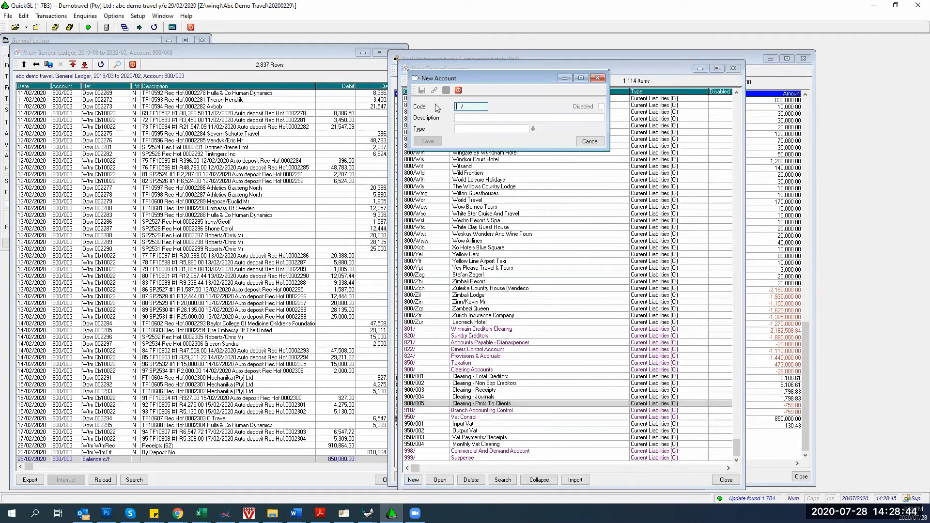
text(0006)
key(Tab)
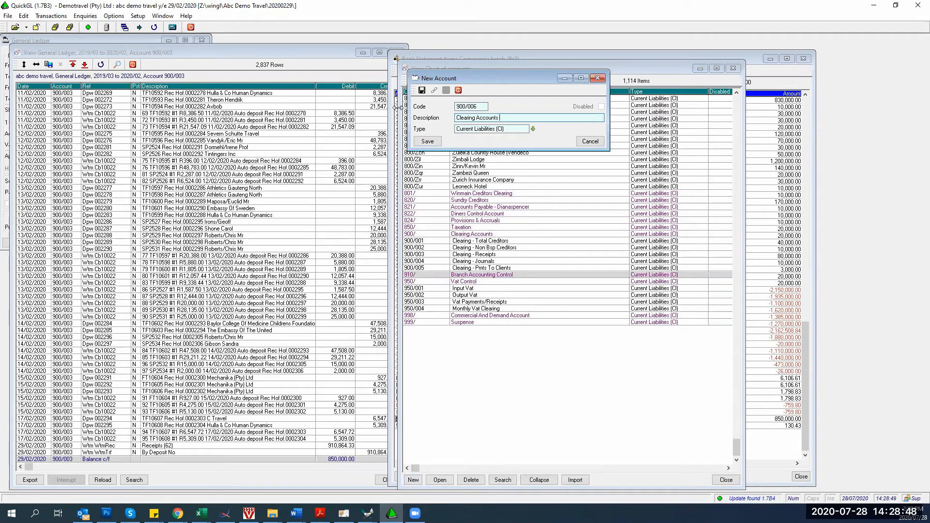
text(- Interbank transfers)
click(416, 142)
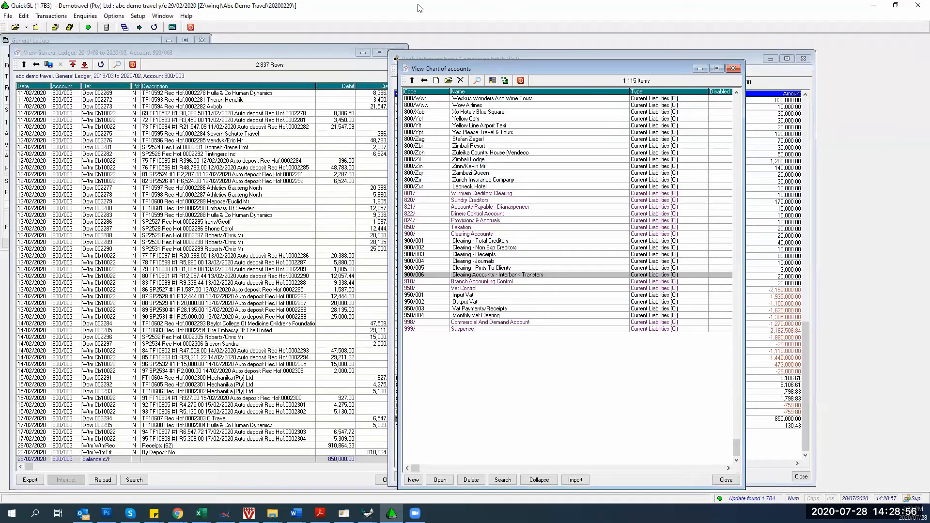
Return to the Bs2 batch and reallocate the 900/003 intercompany transfer entry to account 900/006.
click(413, 55)
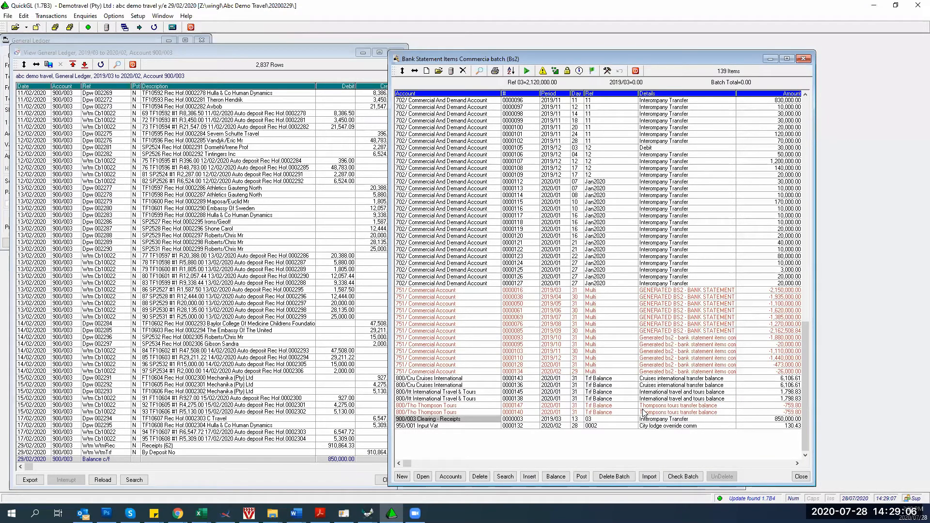
text(9006)
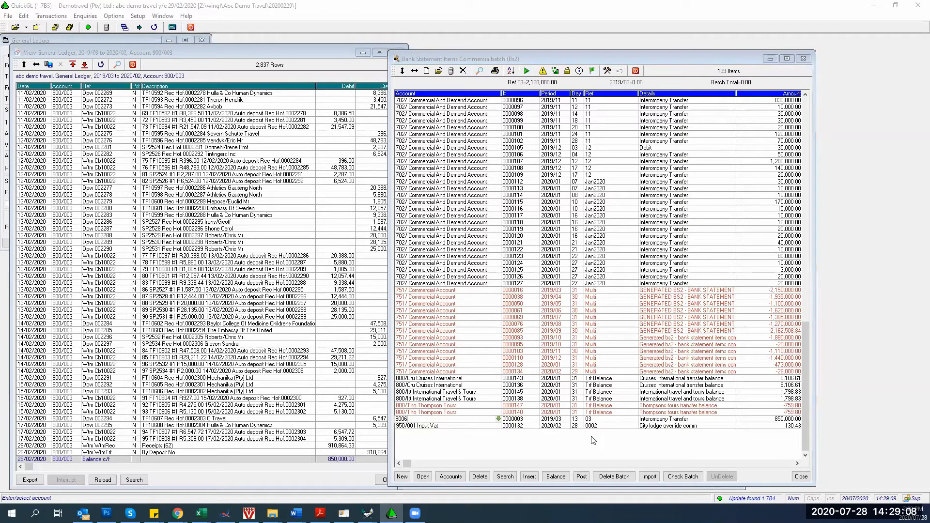
key(Return)
click(458, 421)
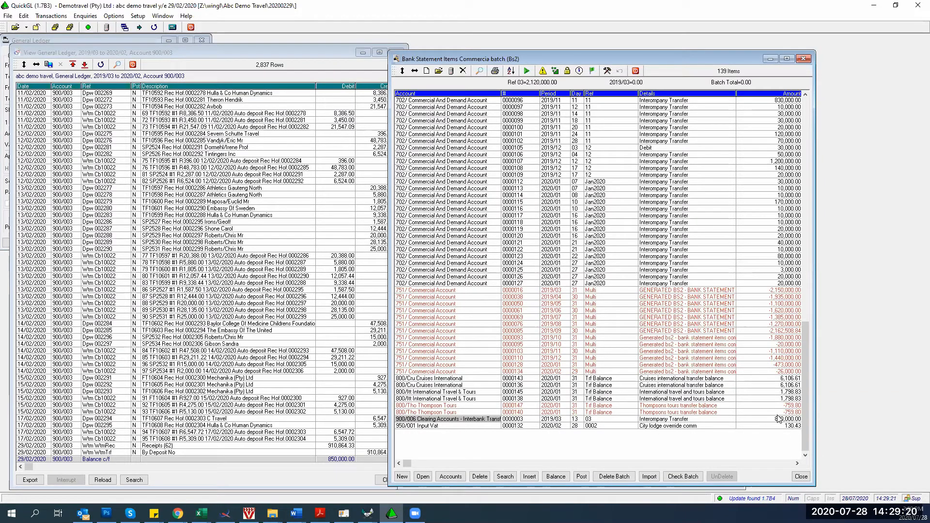
Close the current ledger with all its windows and reopen the abc demo travel ledger for the year ended 29/02/2020.
click(37, 28)
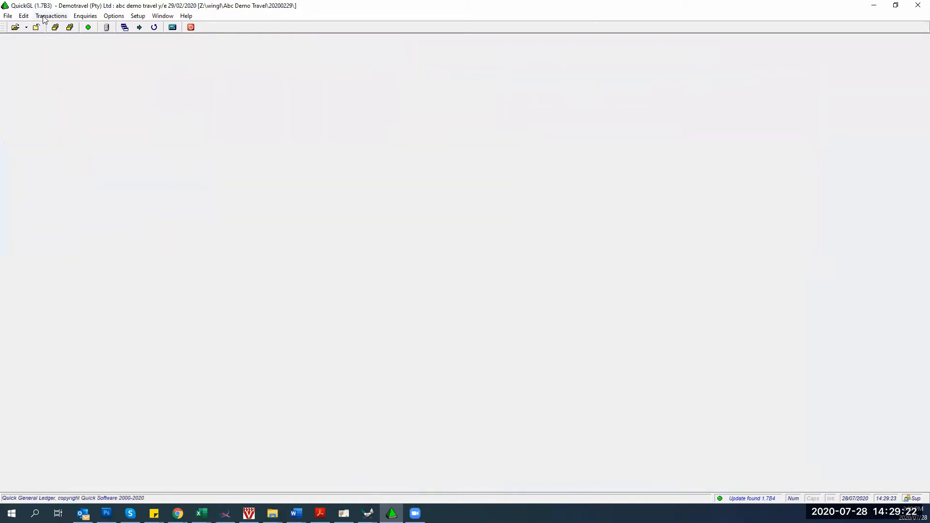
click(46, 18)
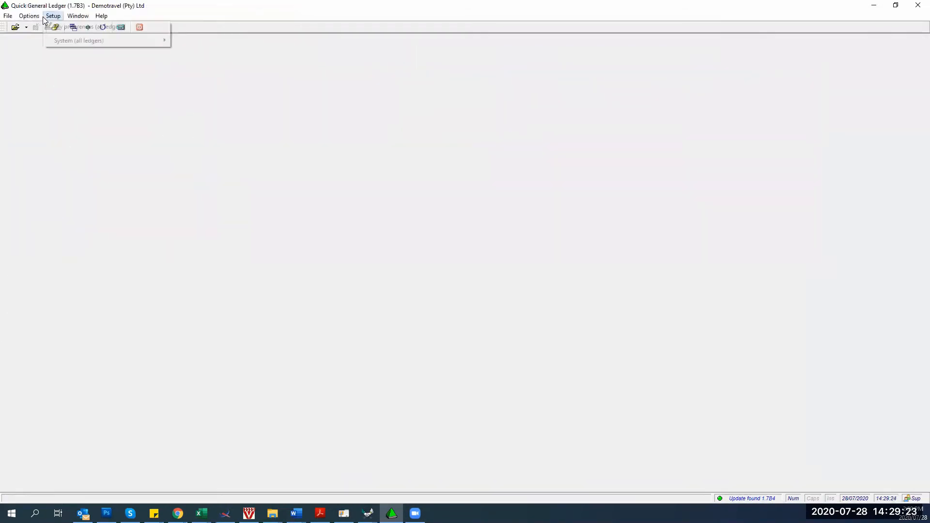
click(87, 105)
click(15, 27)
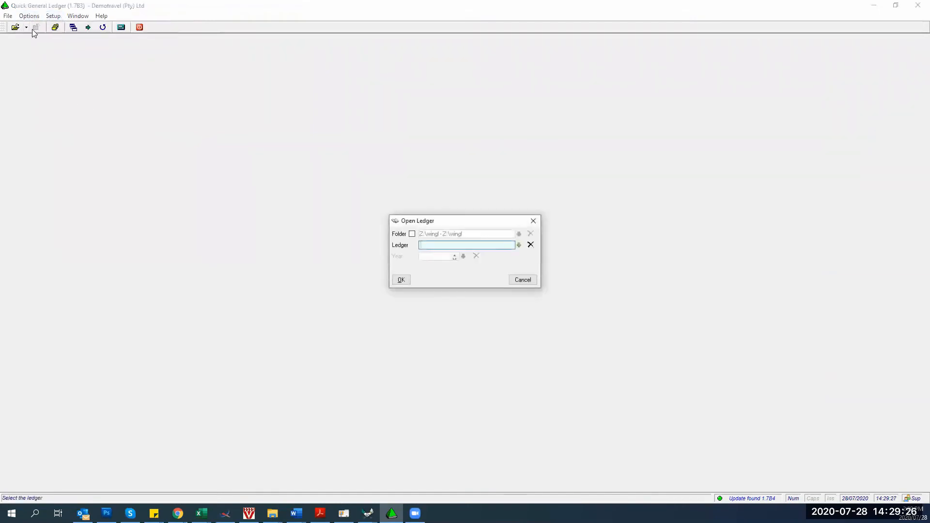
key(Escape)
click(26, 27)
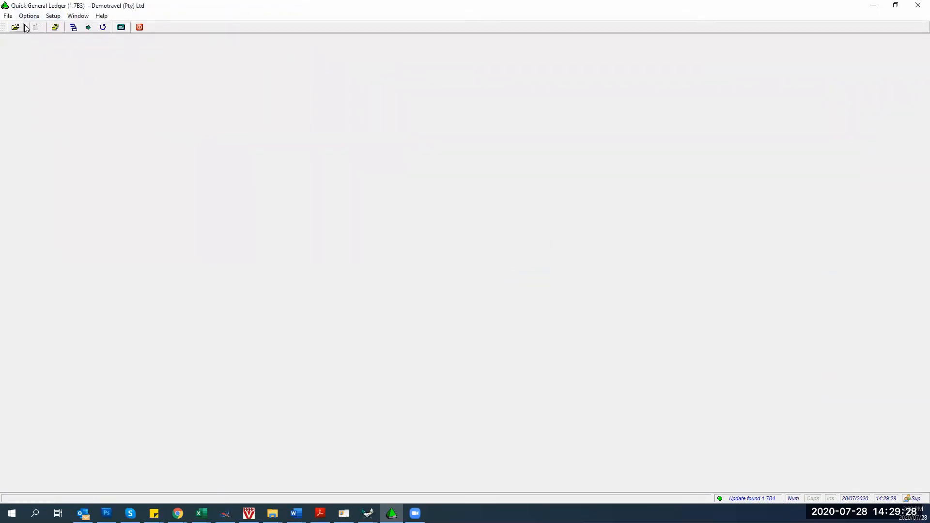
click(35, 41)
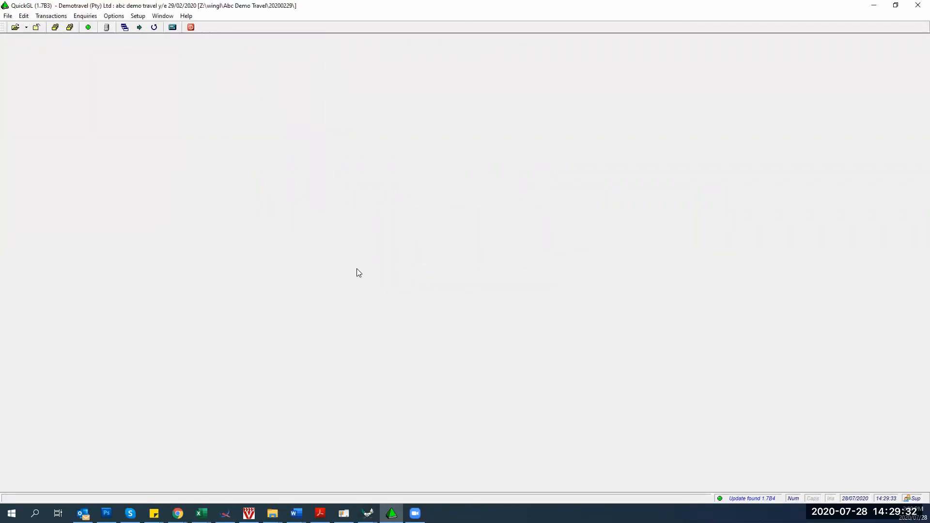
Open the normal Bank Statement Items batch (Bsi) and start a new entry for period 2020/02 on account 900/006.
click(58, 15)
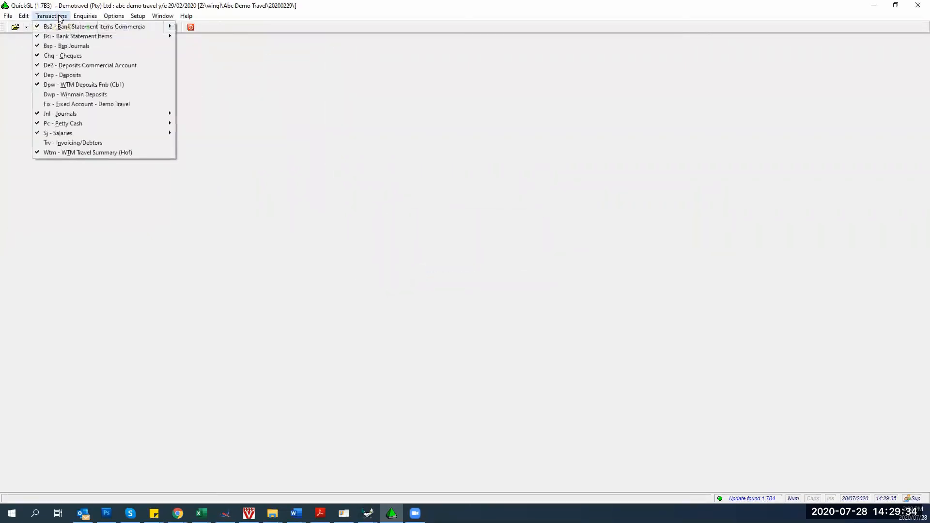
mouse_move(57, 40)
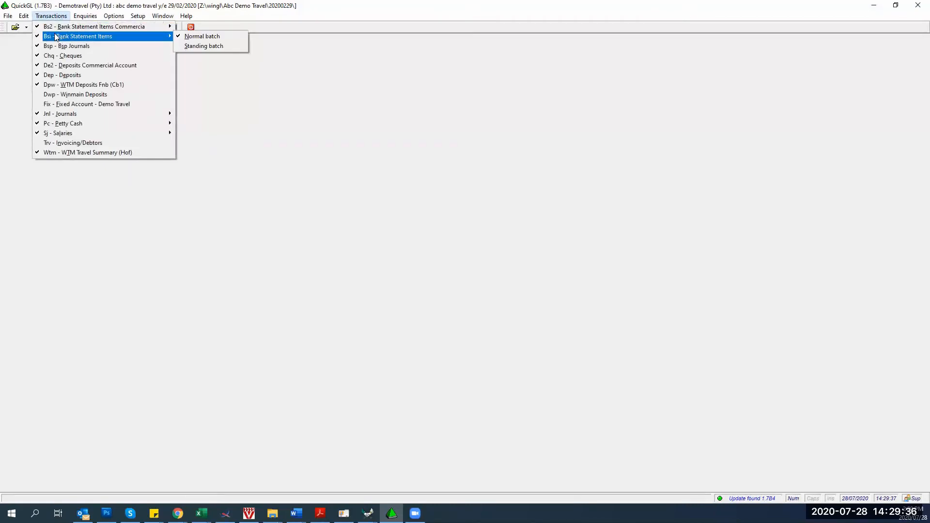
click(196, 37)
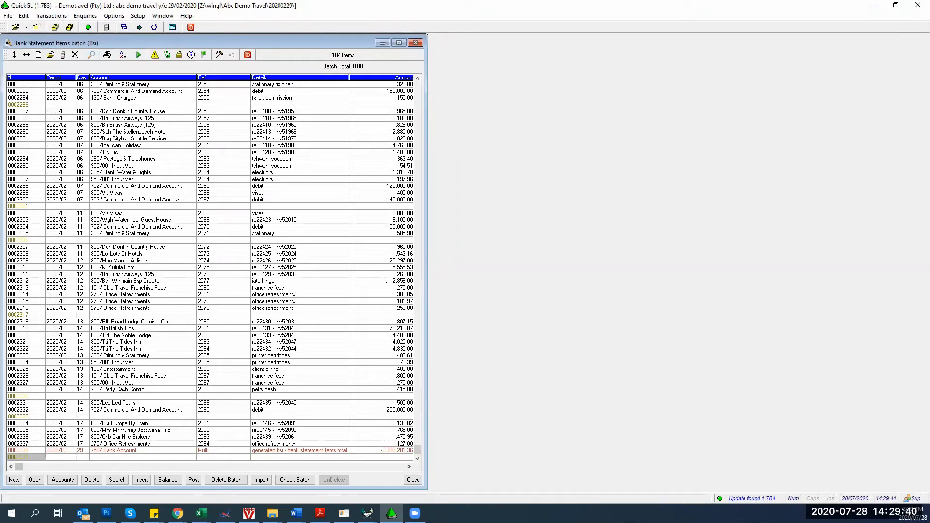
key(Tab)
text(2020/02)
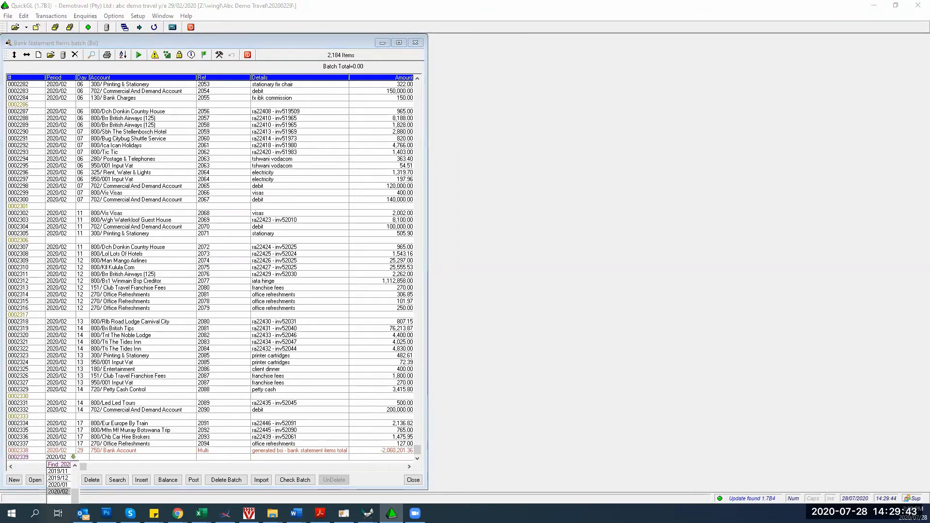
key(Tab)
key(Tab)
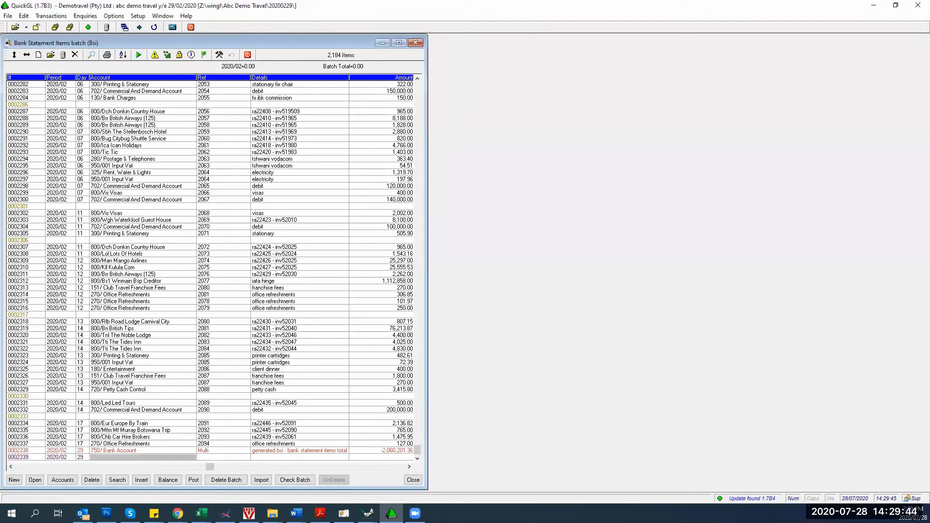
text(900/006)
key(Return)
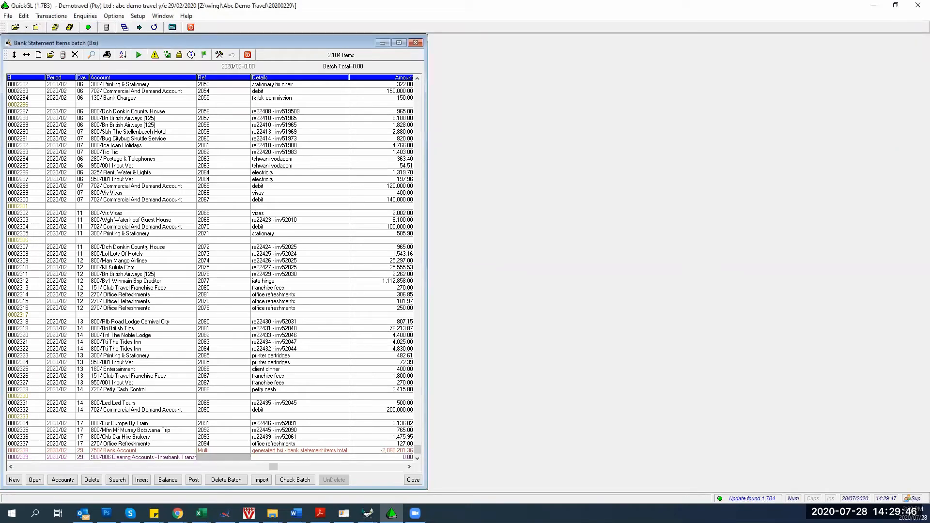
Complete the new Bsi entry with reference 2095, details "Inter company" and an amount of -850000.
text(2095)
key(Return)
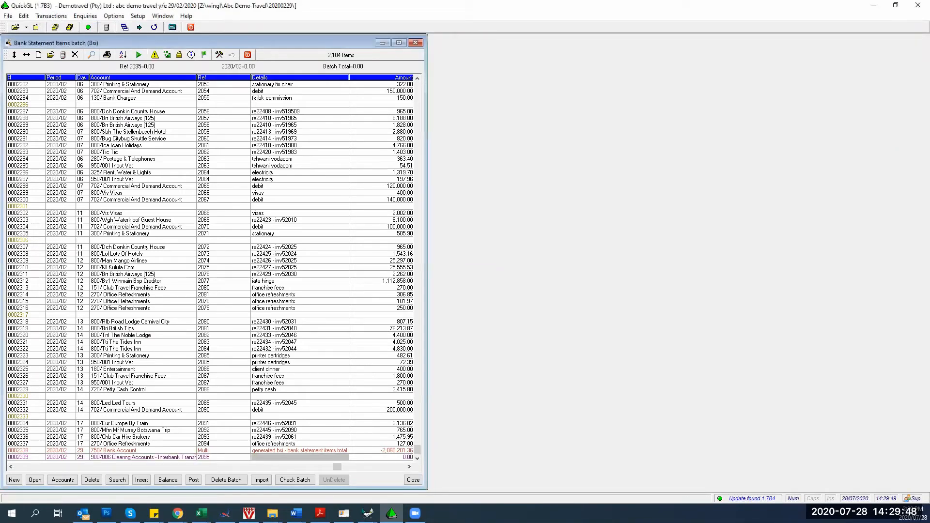
text(Inter com)
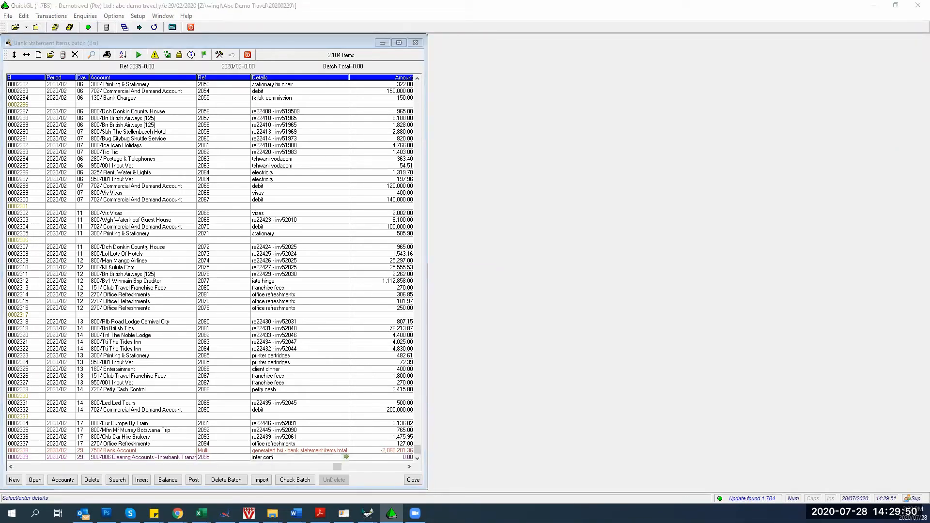
text(pany)
key(Return)
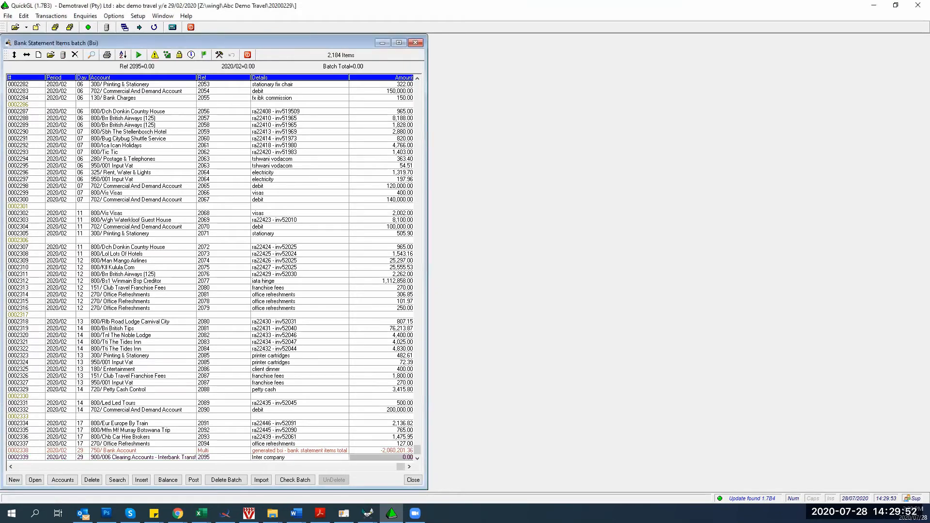
text(-850000)
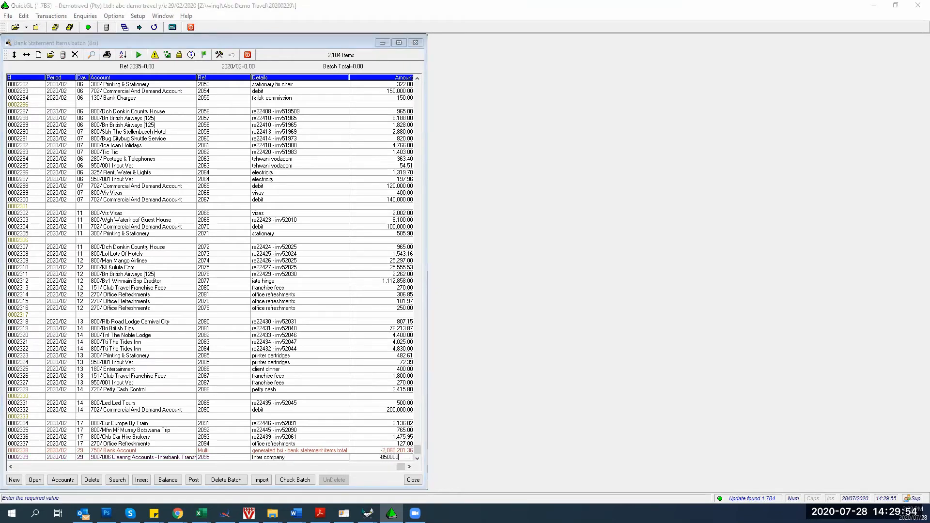
key(Return)
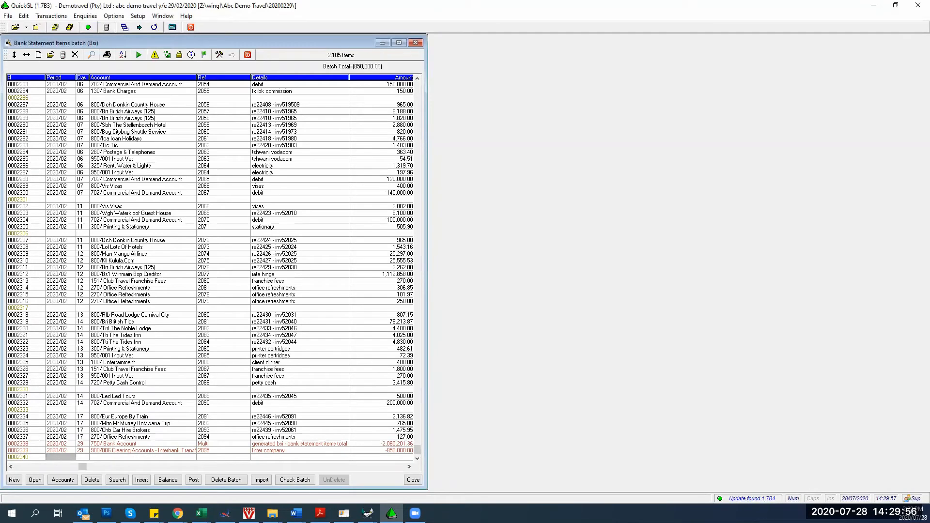
Open ledger account 900/006 from the new batch entry, entering the access password, check its transactions and close the ledger view.
right_click(105, 452)
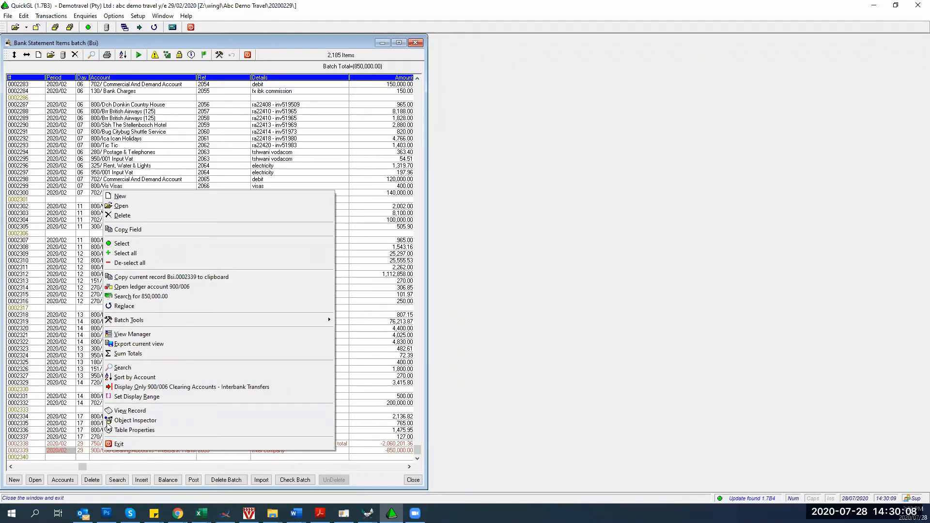
click(134, 287)
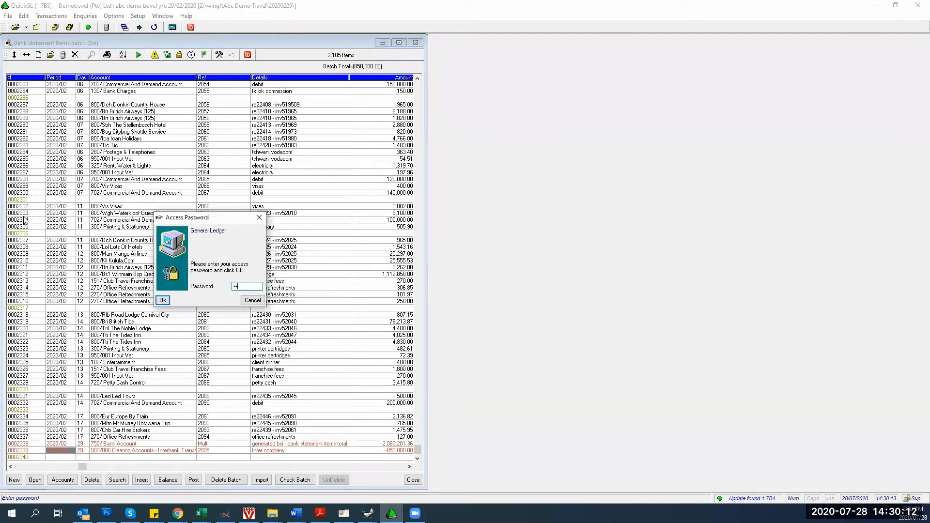
text(*********)
key(Tab)
key(Return)
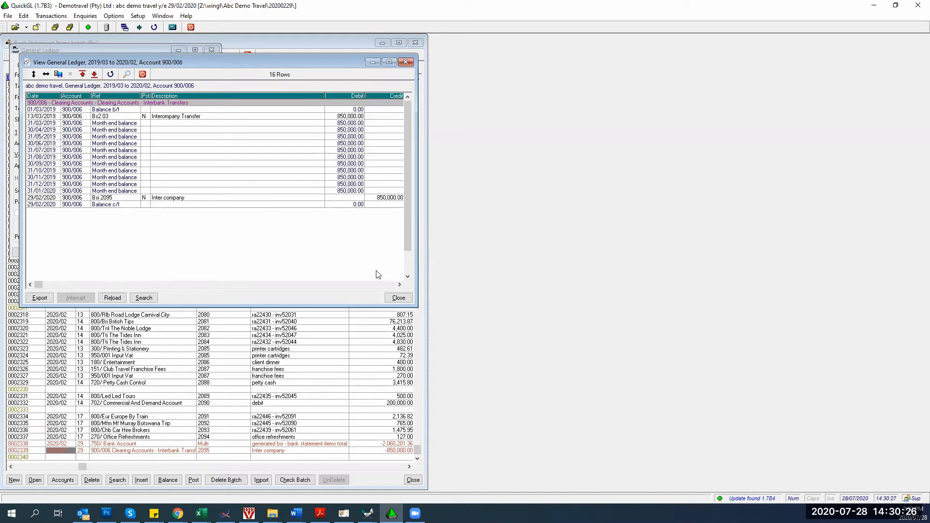
click(398, 298)
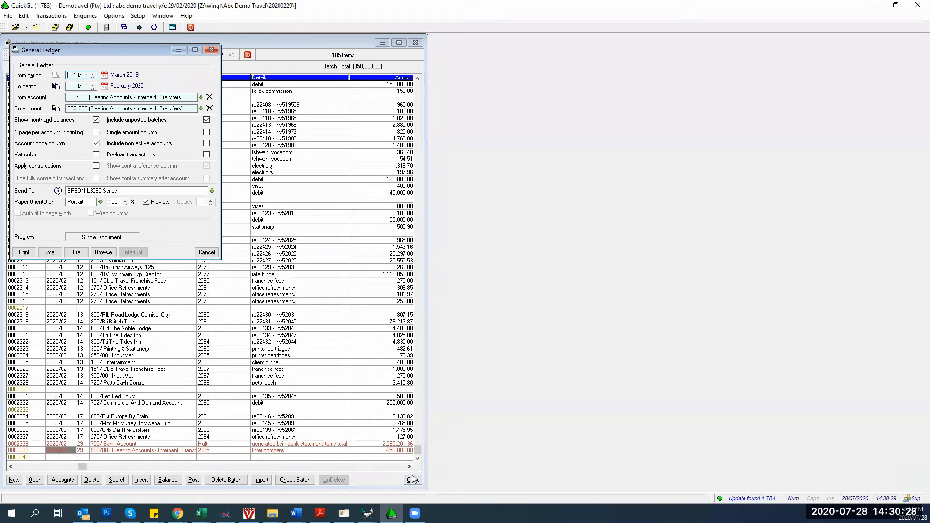
Close the Bank Statement Items batch and browse the general ledger for accounts 900/001 to 900/006.
click(413, 480)
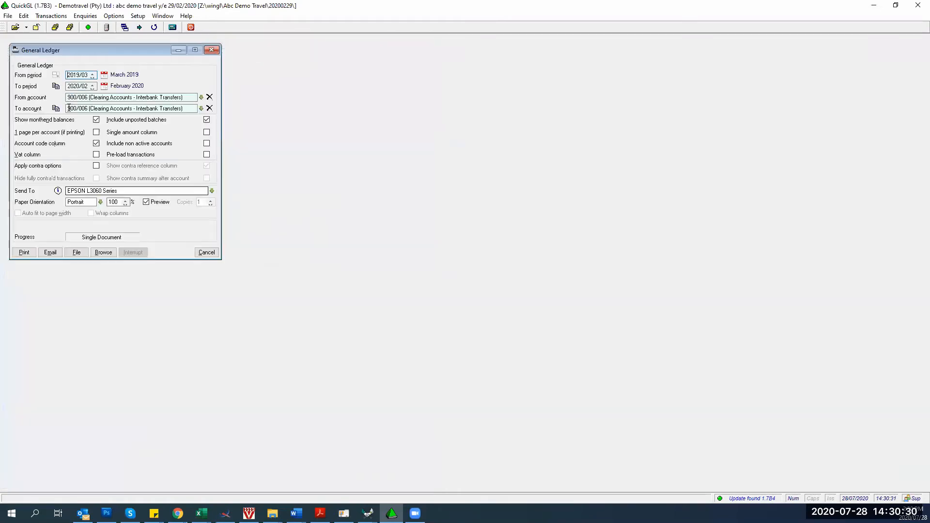
text(900)
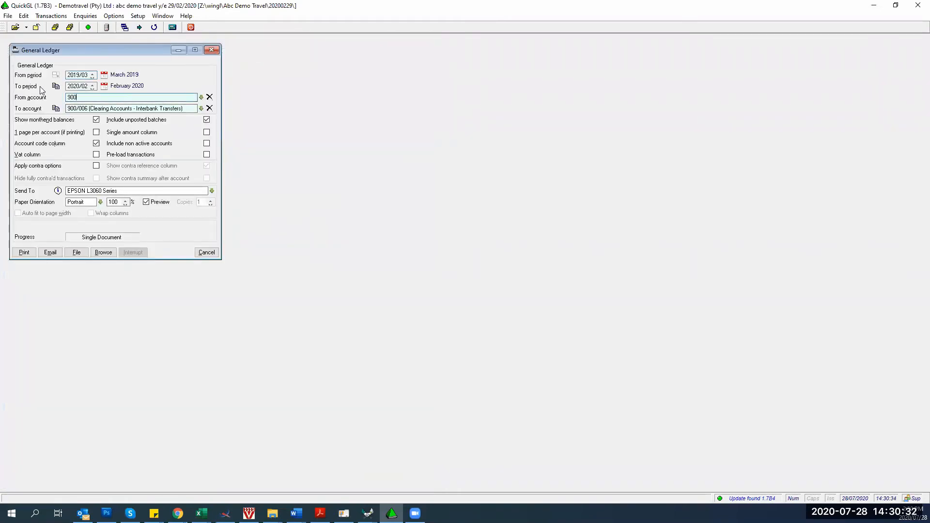
key(Tab)
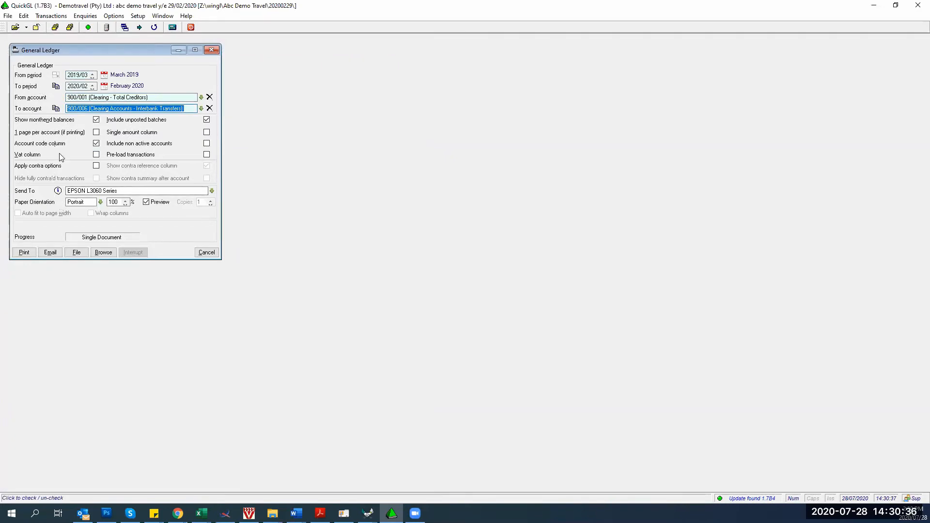
click(101, 253)
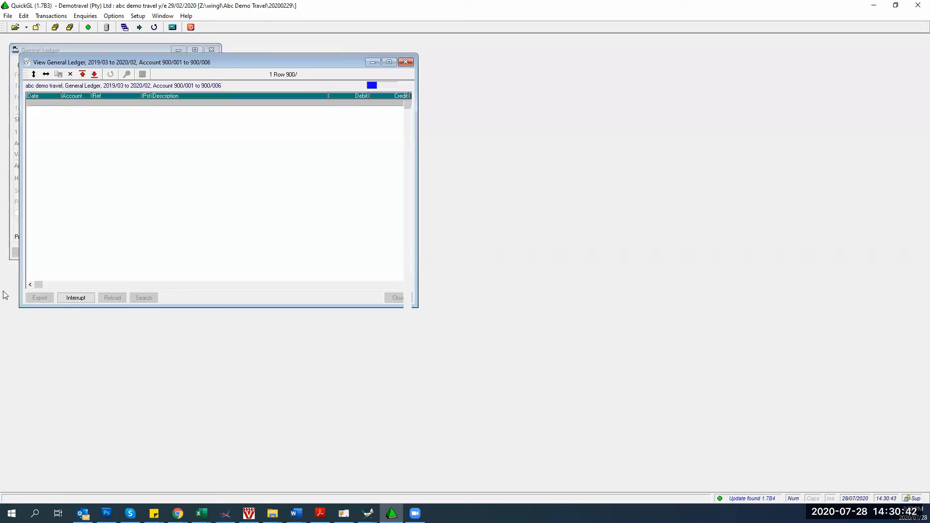
Check the closing balances of clearing accounts 900/003 and 900/006 at the end of the ledger listing.
click(110, 224)
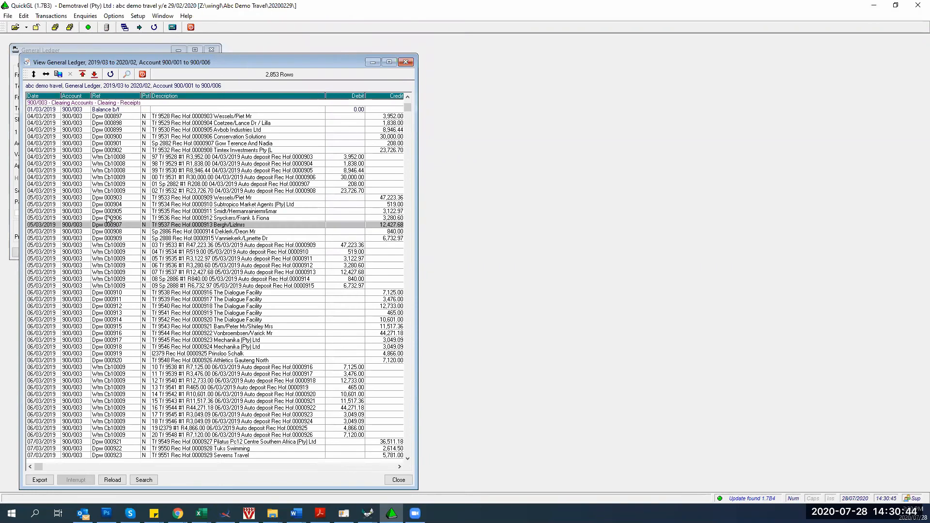
key(ctrl+End)
click(125, 340)
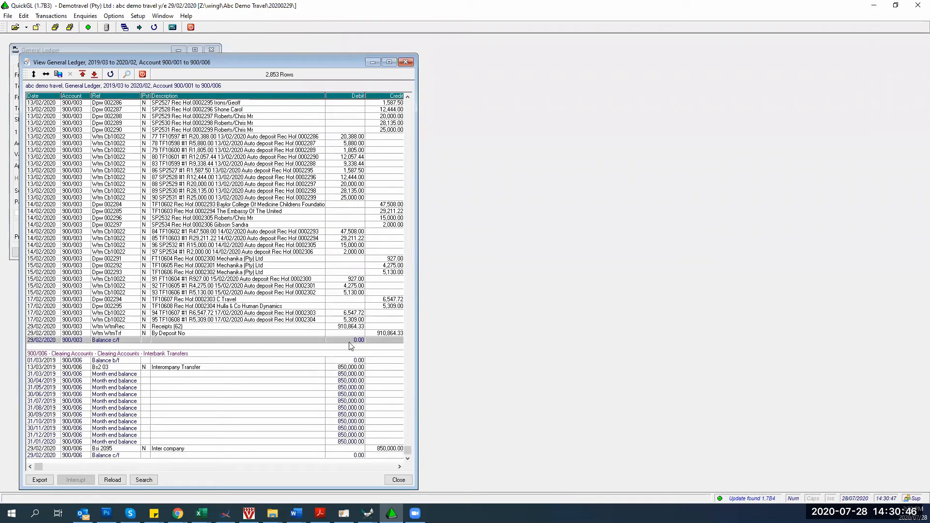
click(347, 455)
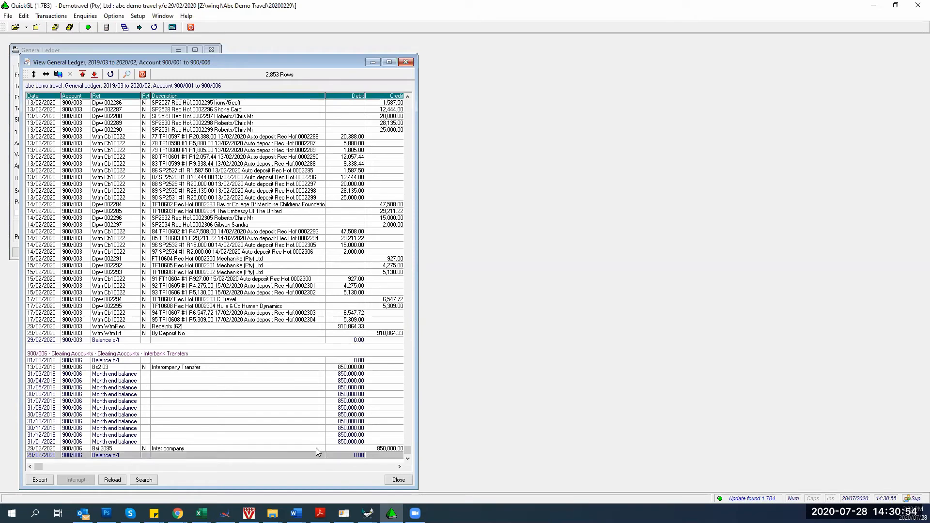
Switch to Adobe Acrobat Reader and read the month-end checklist items following the clearing account reconciliation.
click(320, 513)
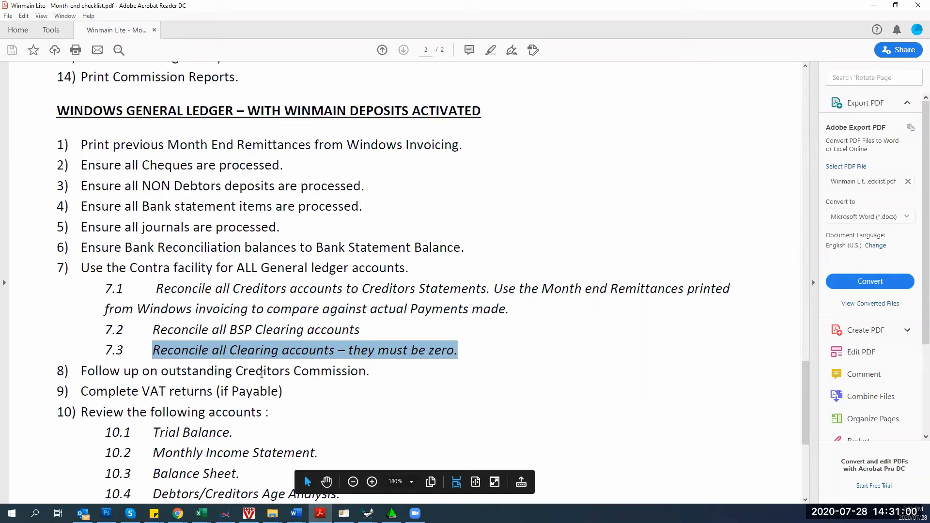
scroll(218, 302, down, 4)
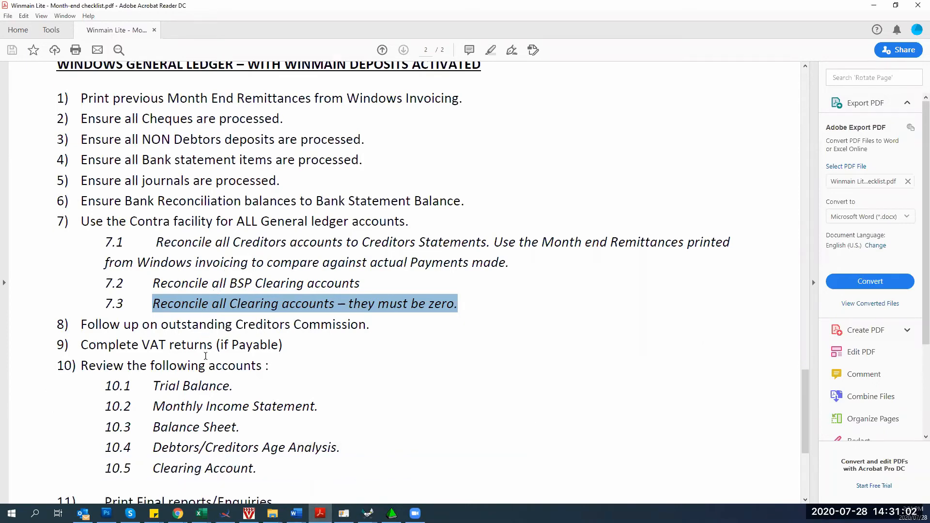
click(108, 299)
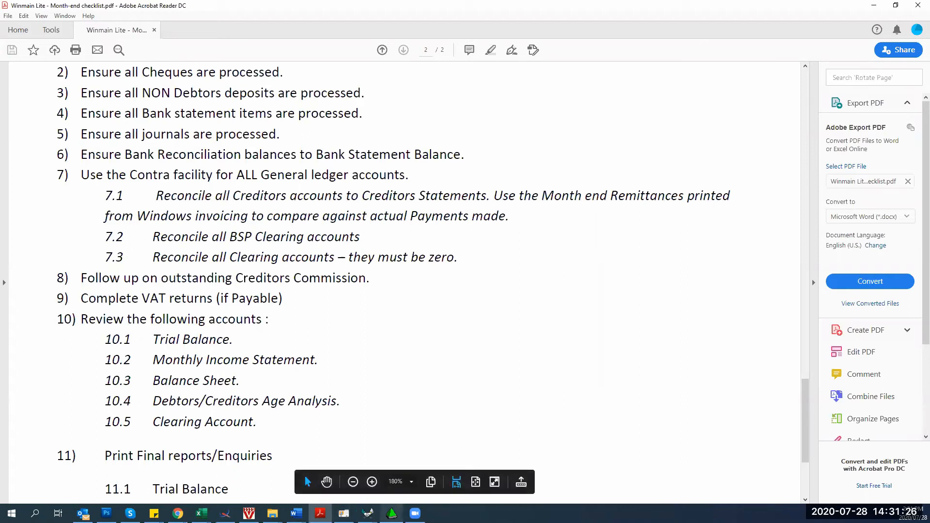
Return to QuickGL, close the ledger listing and close the General Ledger enquiry.
click(391, 513)
click(406, 62)
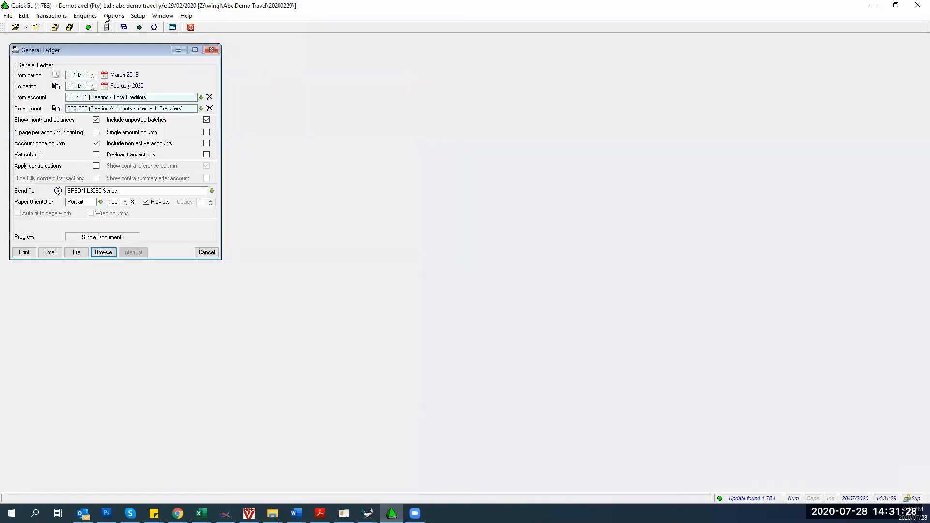
click(90, 17)
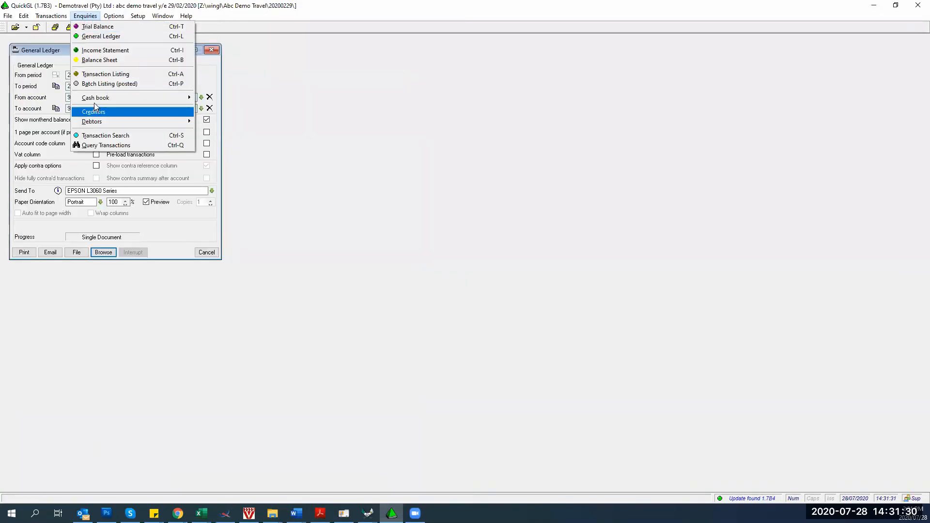
mouse_move(94, 125)
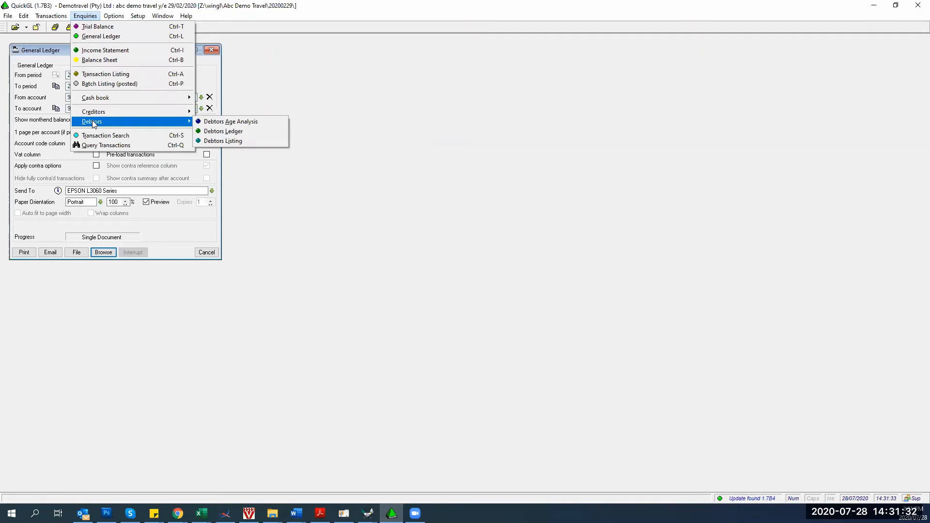
click(336, 185)
mouse_move(320, 513)
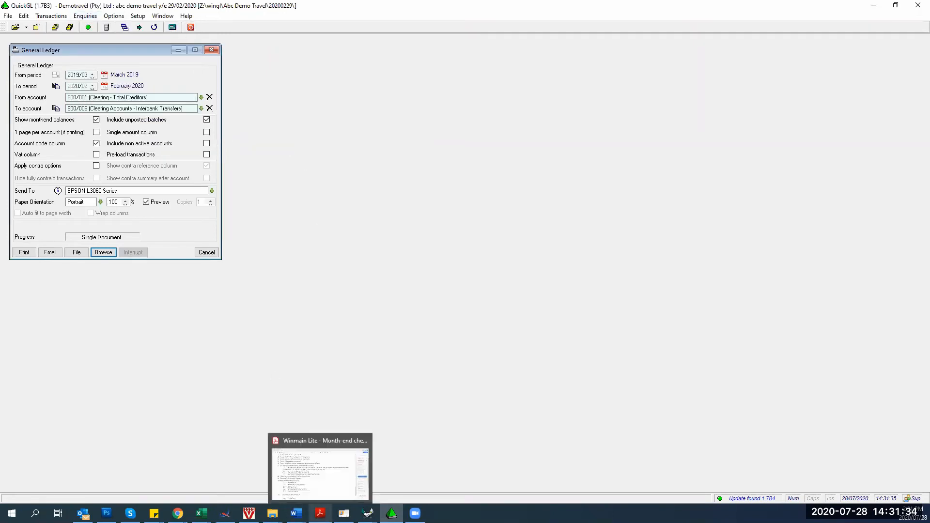
click(207, 252)
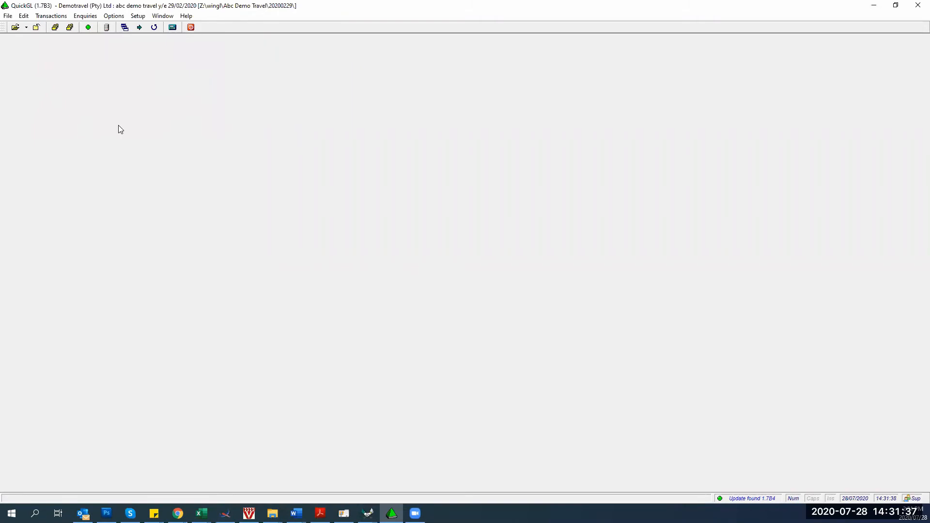
Open the Creditors Ledger enquiry for periods 2019/03 to 2020/02 and turn on its contra options.
click(83, 16)
mouse_move(97, 112)
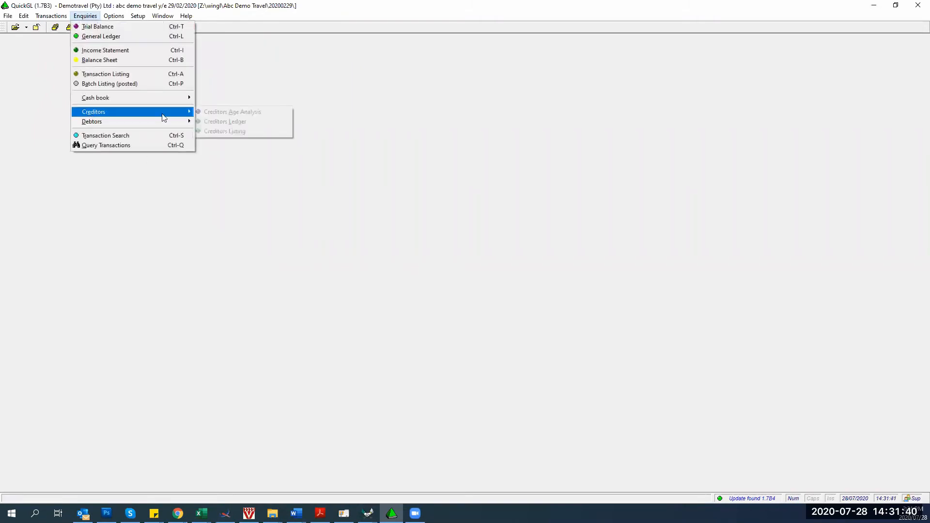
click(211, 124)
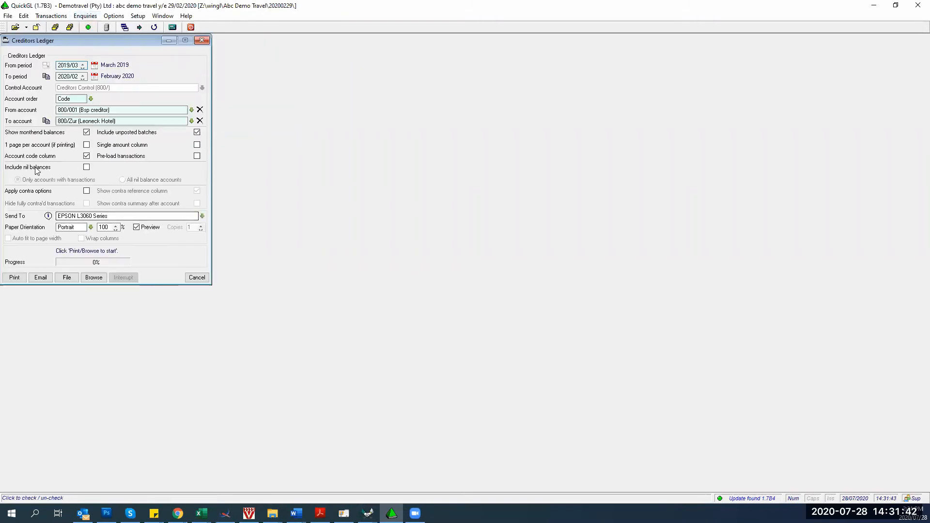
click(87, 191)
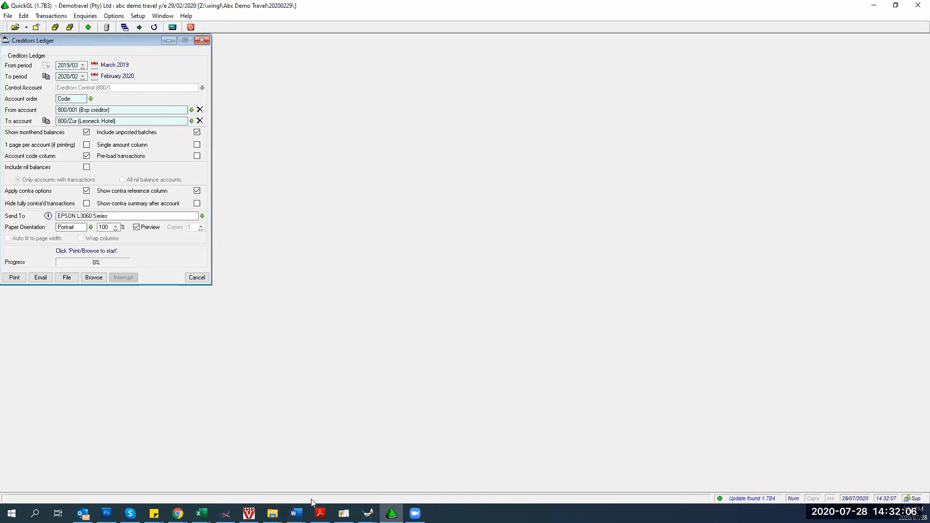
Read the month-end checklist in Adobe Acrobat Reader, then return to QuickGL and cancel the Creditors Ledger enquiry.
click(320, 513)
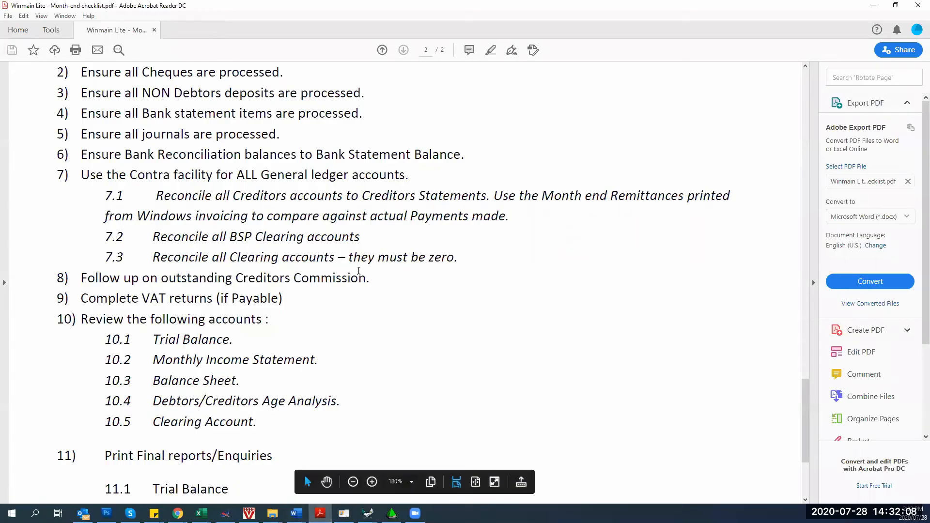
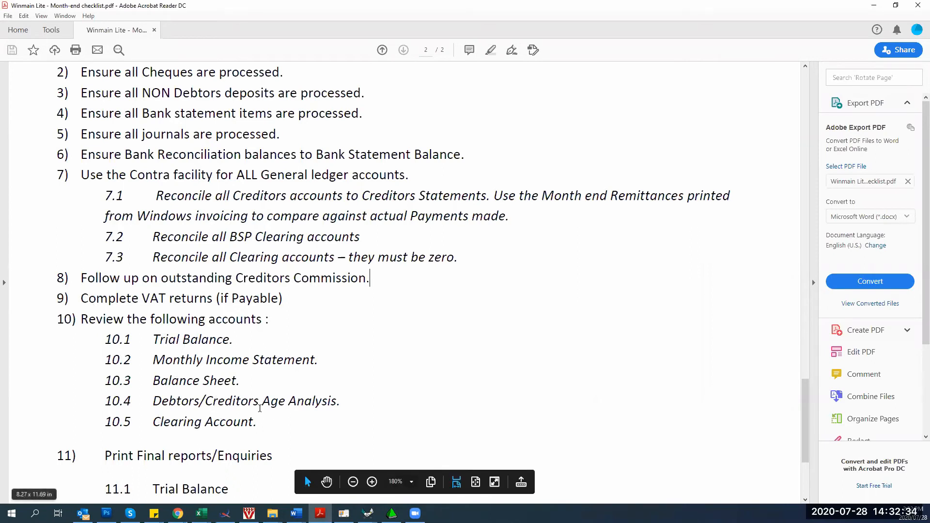
click(391, 513)
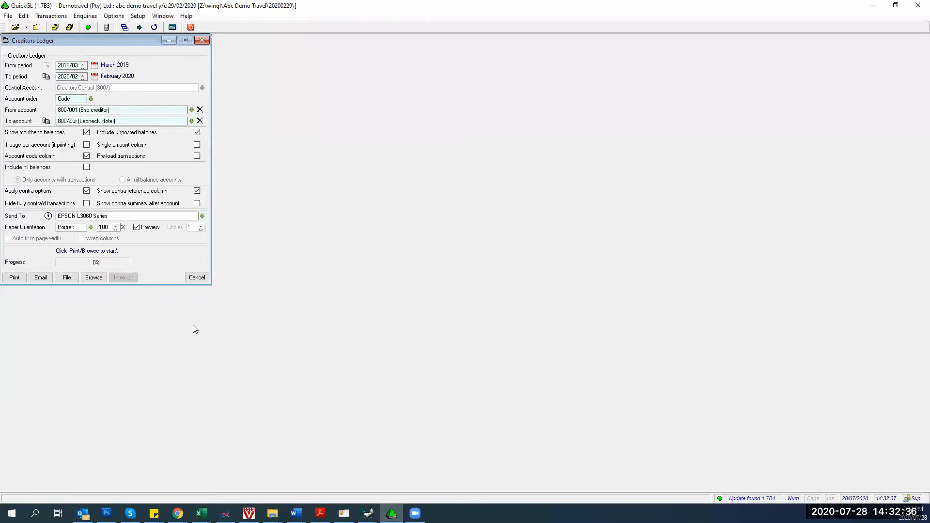
click(197, 276)
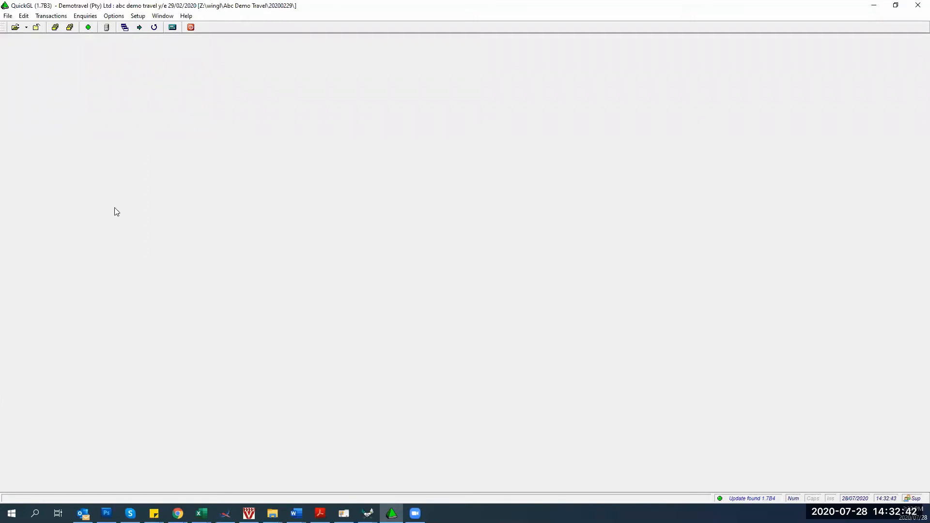
Browse the trial balance for 2019/03 to 2020/02, examine it down to its last line, and close the enquiry.
click(87, 18)
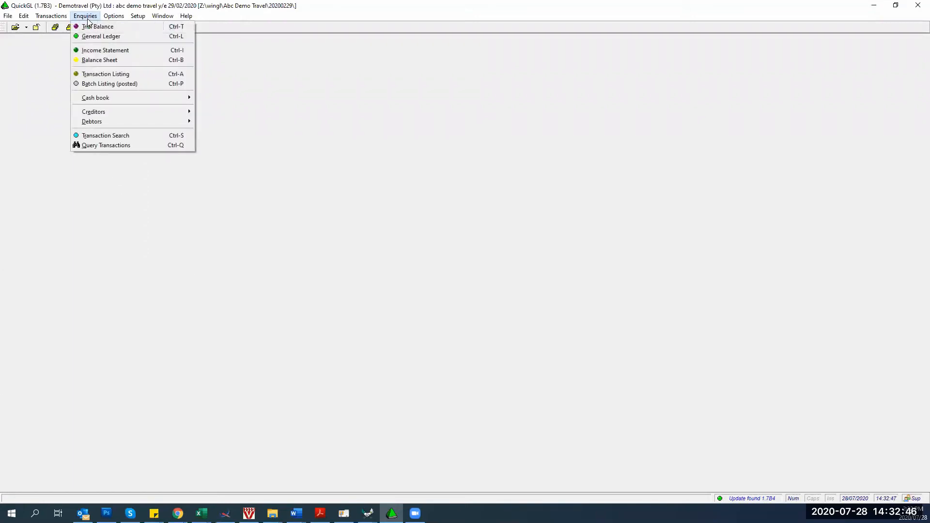
click(92, 28)
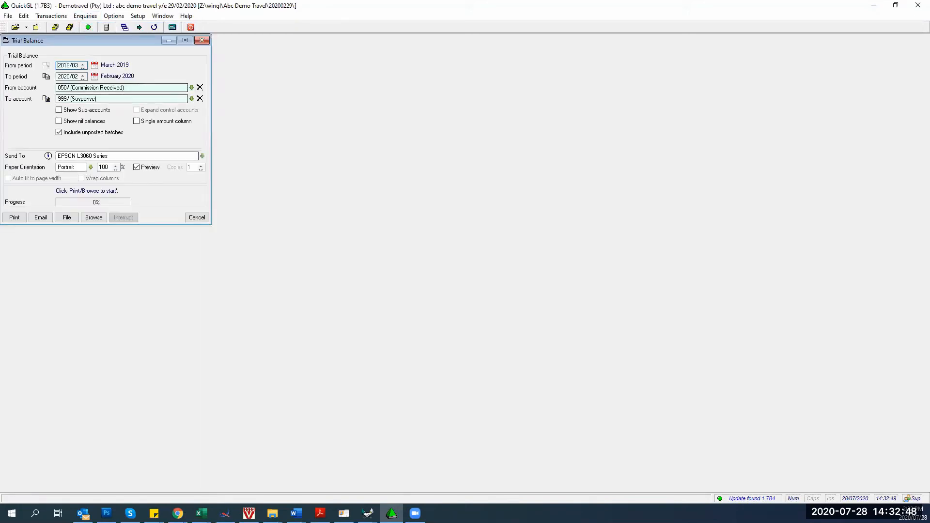
click(90, 220)
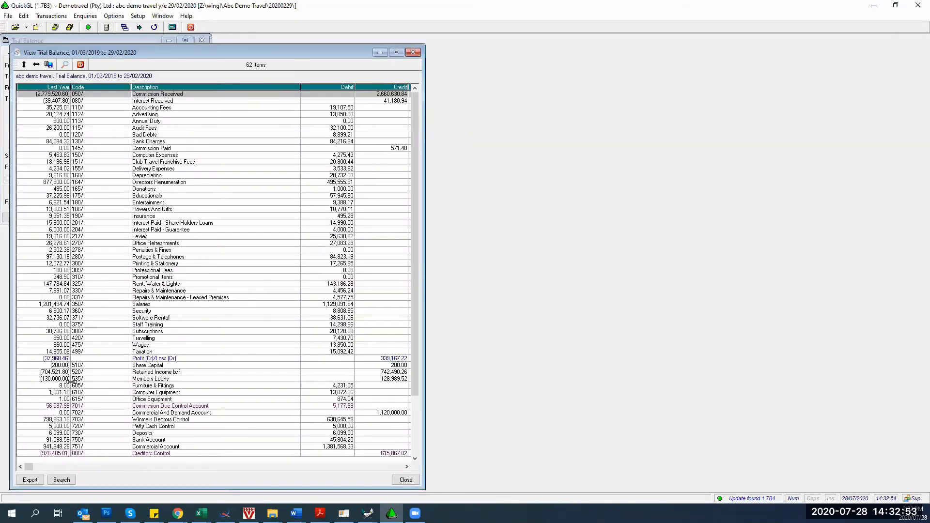
click(96, 392)
scroll(95, 397, down, 5)
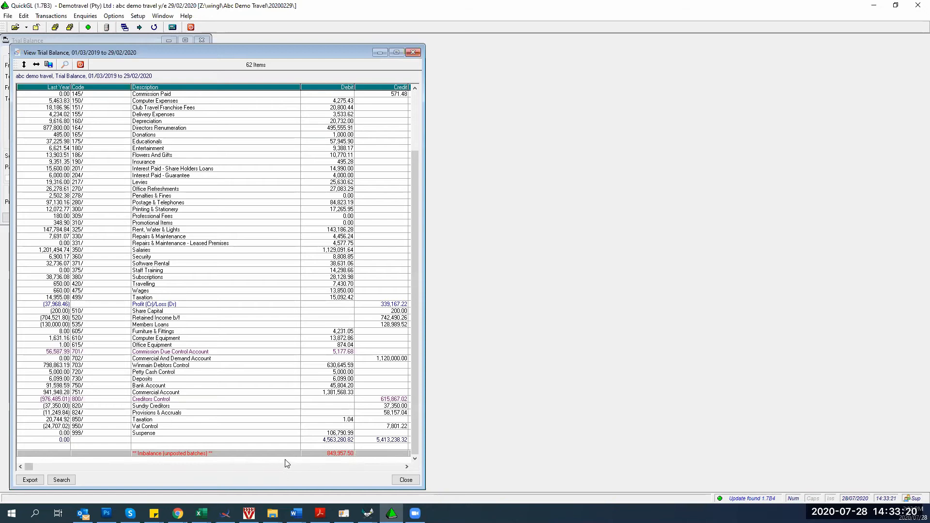
click(406, 480)
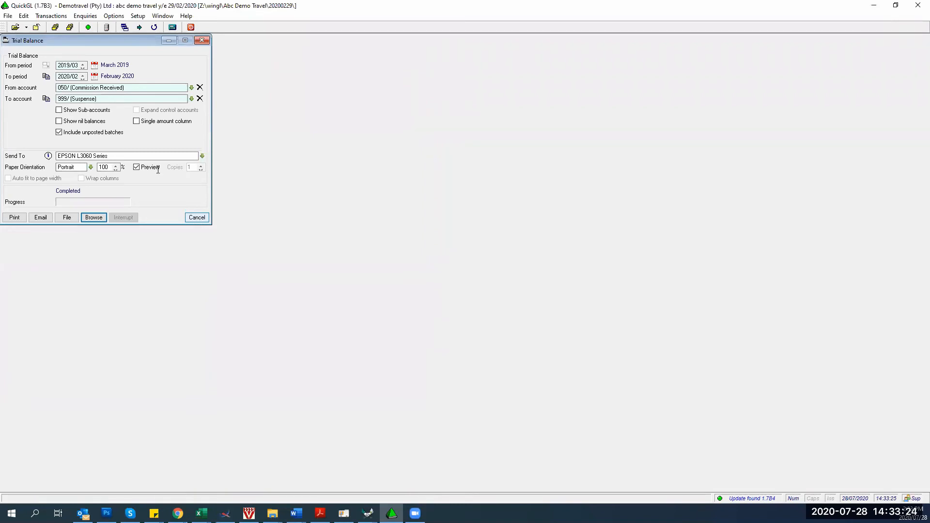
click(79, 16)
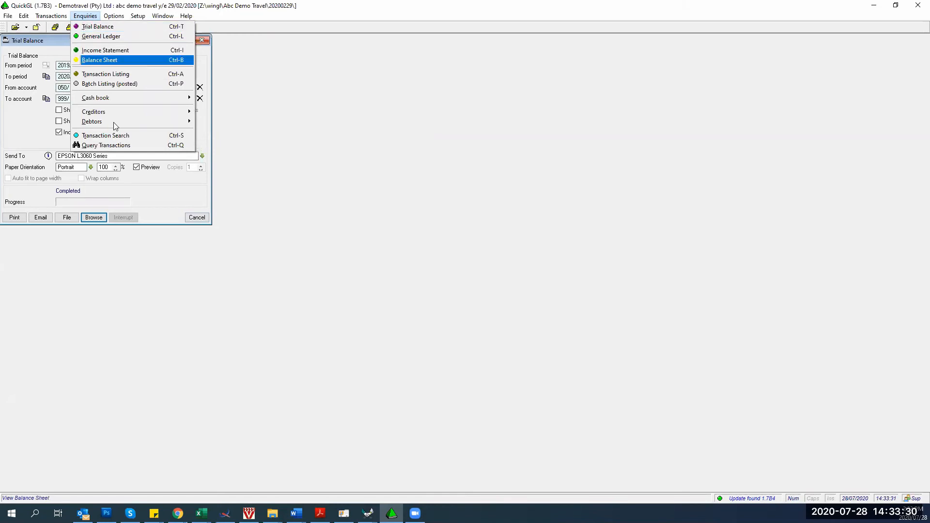
click(203, 220)
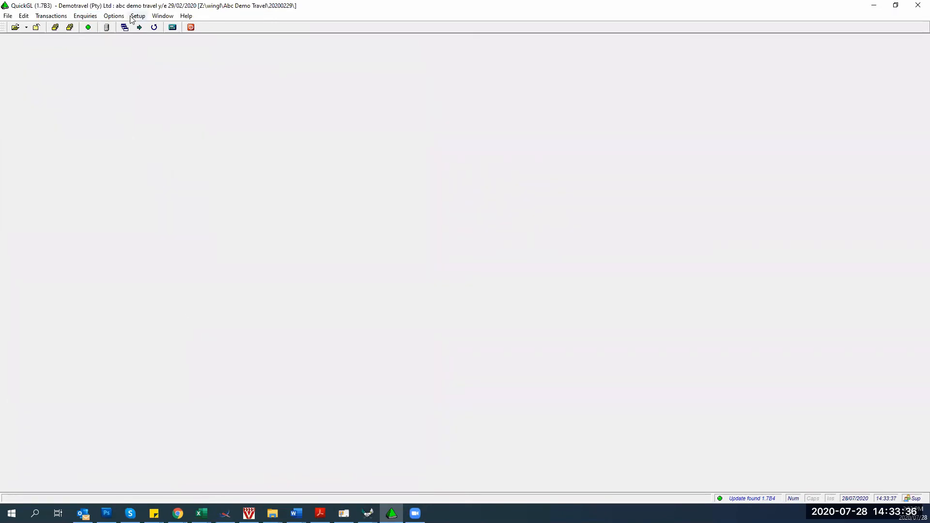
Open the Batch Manager, select all batches and calculate their totals and row counts.
click(114, 17)
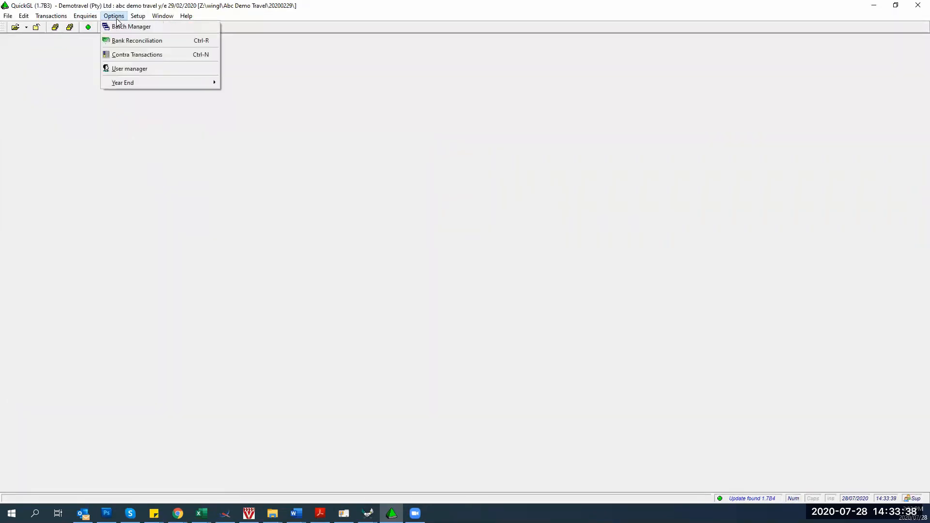
click(122, 27)
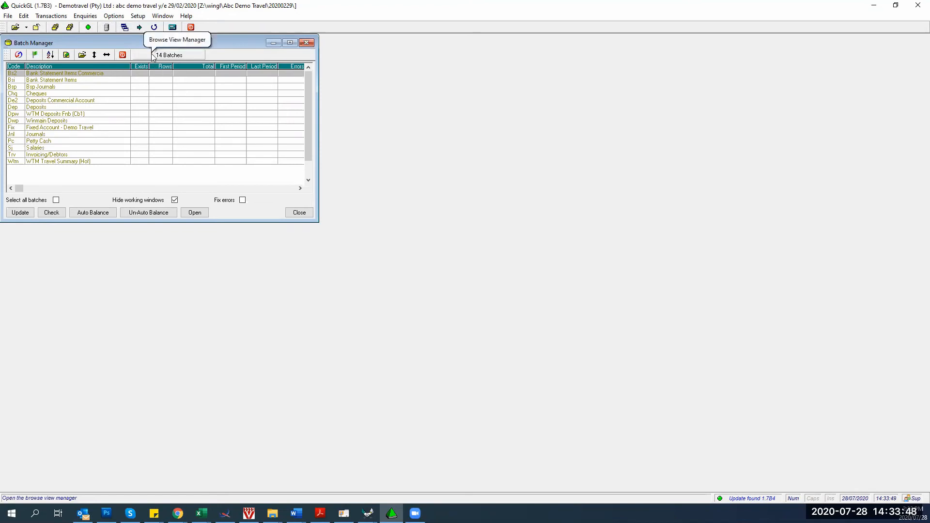
click(56, 200)
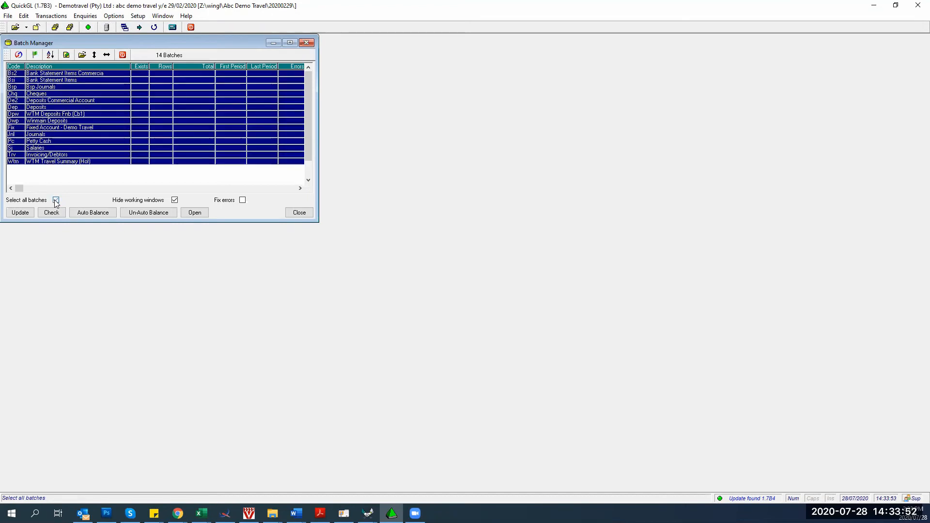
click(20, 213)
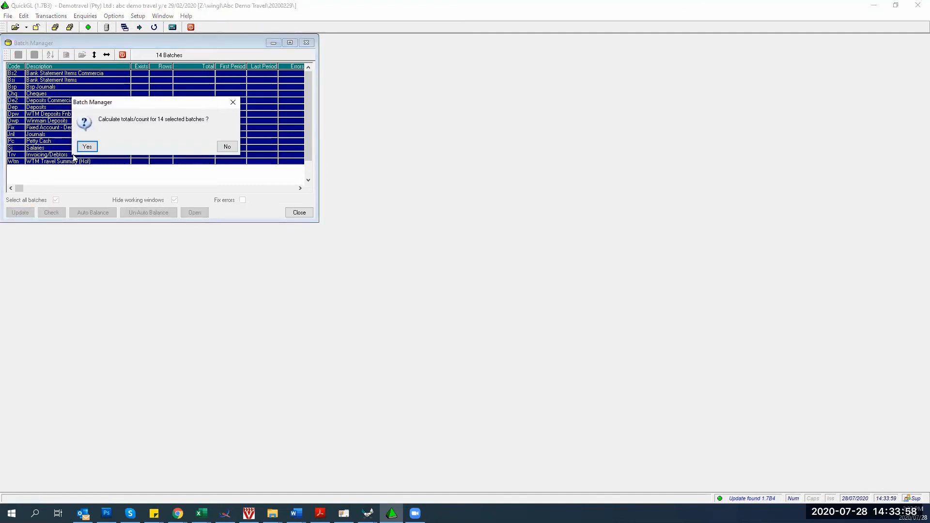
click(85, 147)
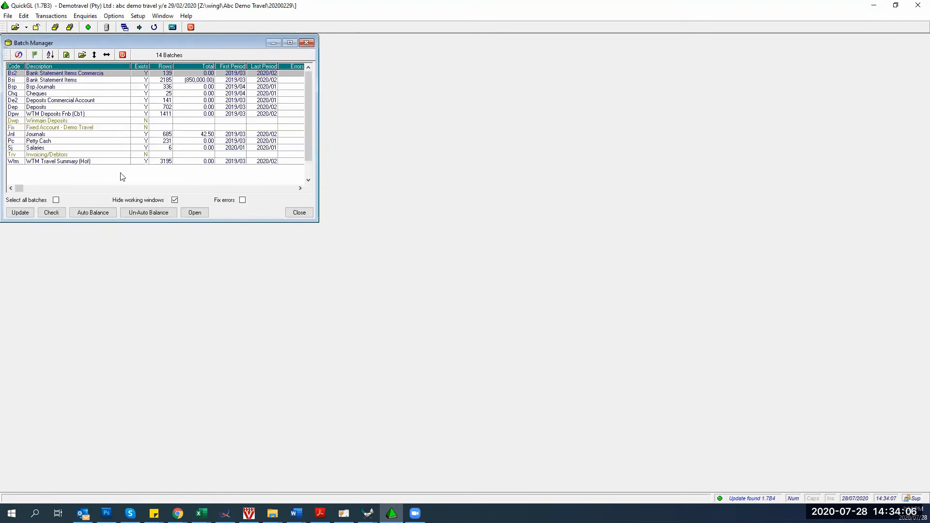
Go down the batch list to the Winmain Deposits batch, checking each batch's total.
key(Down)
key(Down)
key(Down)
key(Down)
key(Down)
key(Down)
key(Down)
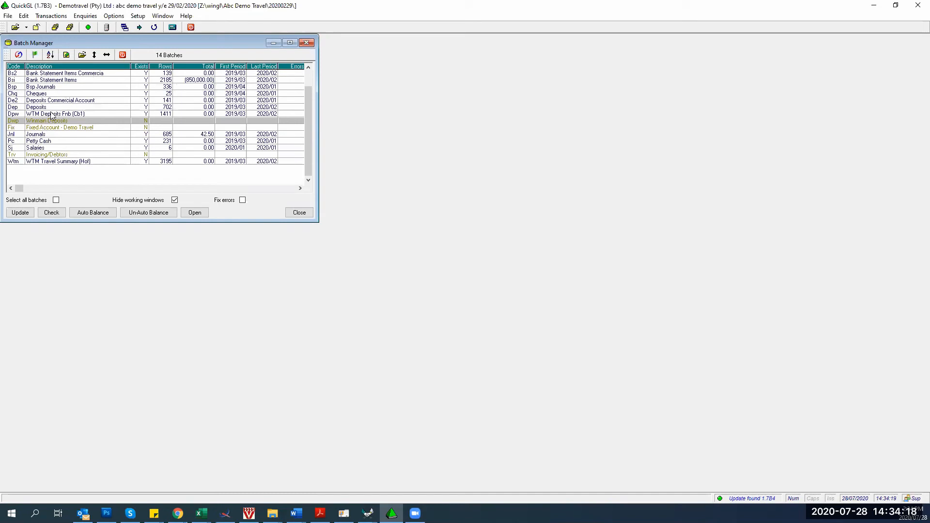
Select all batches, auto balance the cashbook batches, and review the resulting totals down the batch list.
click(55, 199)
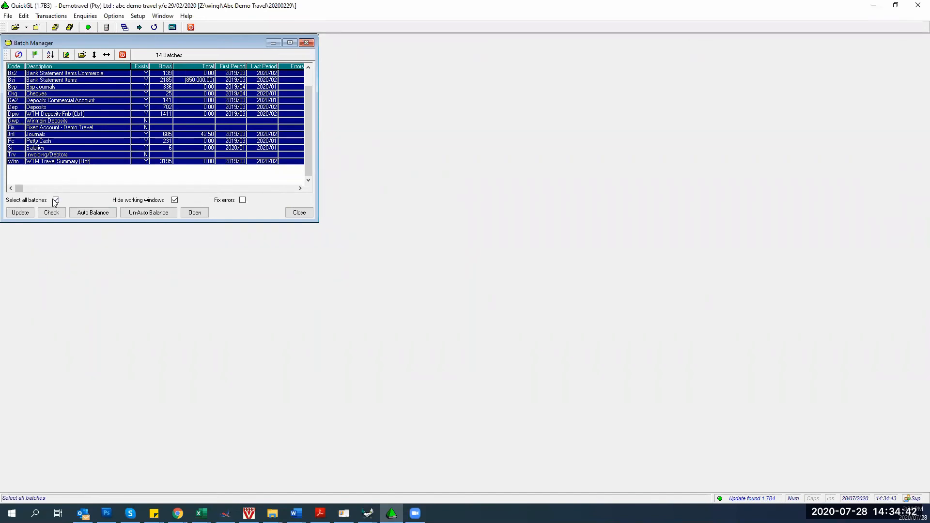
click(90, 216)
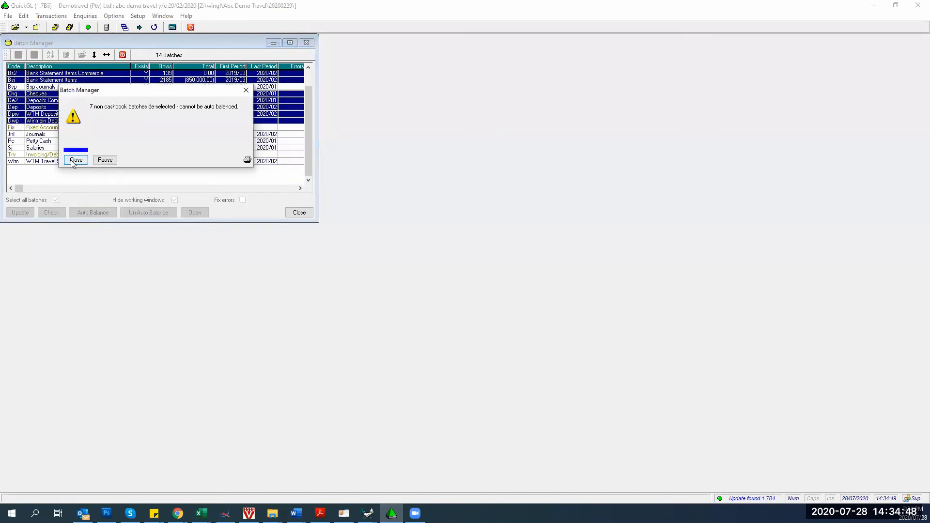
click(75, 160)
click(92, 146)
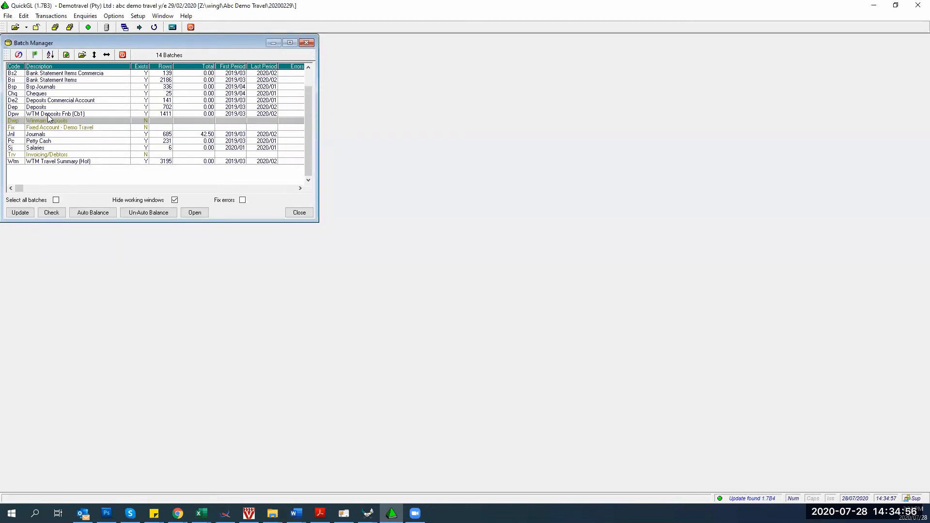
scroll(186, 83, down, 4)
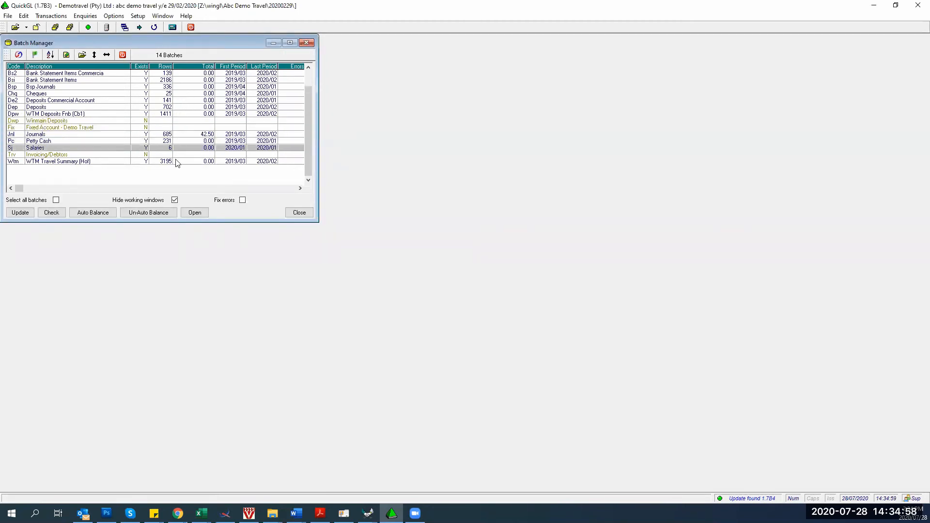
scroll(176, 172, down, 1)
scroll(172, 167, up, 8)
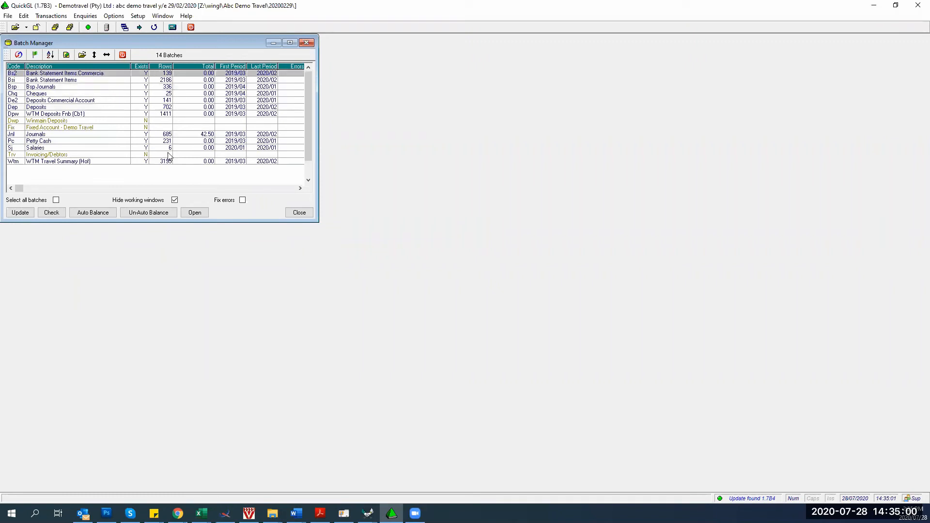
Check all batches for errors with error fixing enabled, and move the check results clear of the Batch Manager.
click(56, 200)
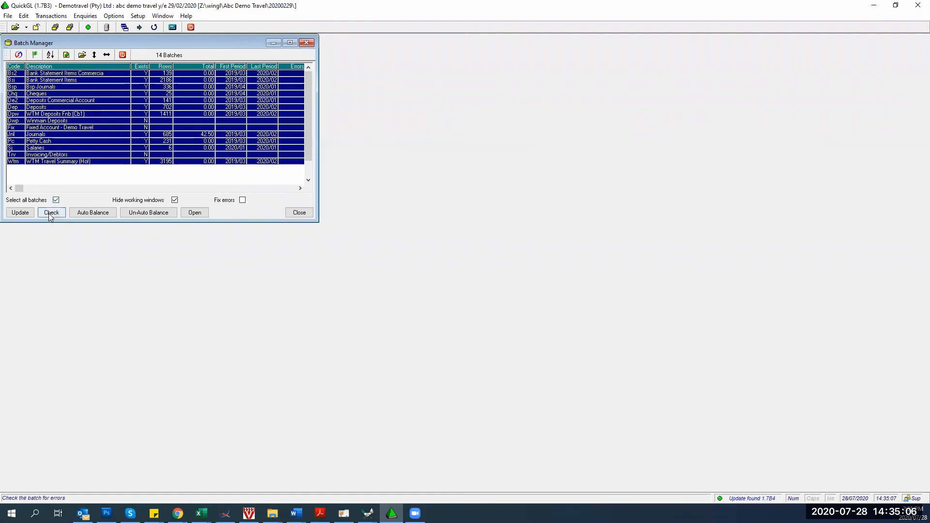
click(243, 200)
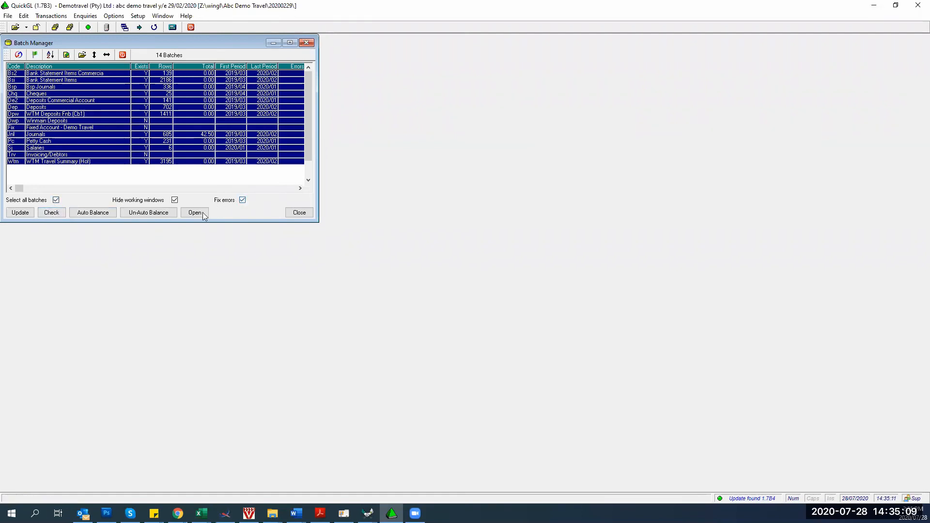
click(52, 214)
click(117, 147)
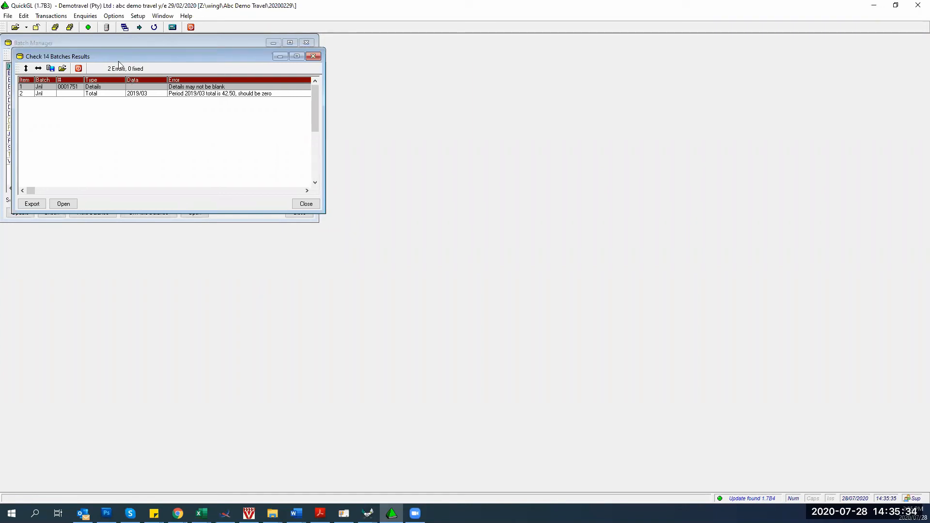
drag(118, 63, 395, 60)
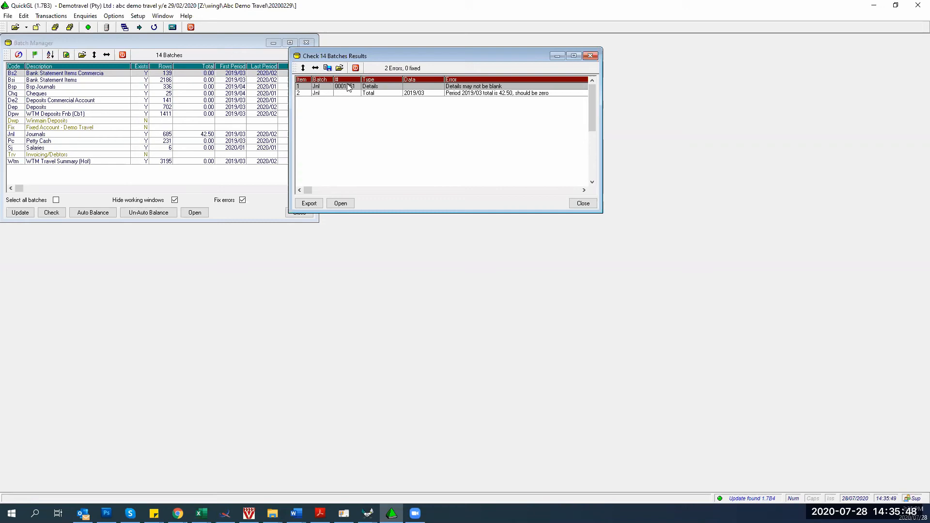
Open the blank-details error in the Journals batch and fill record 0001751's details with HARVEY WORLD OVERRIDE.
click(339, 204)
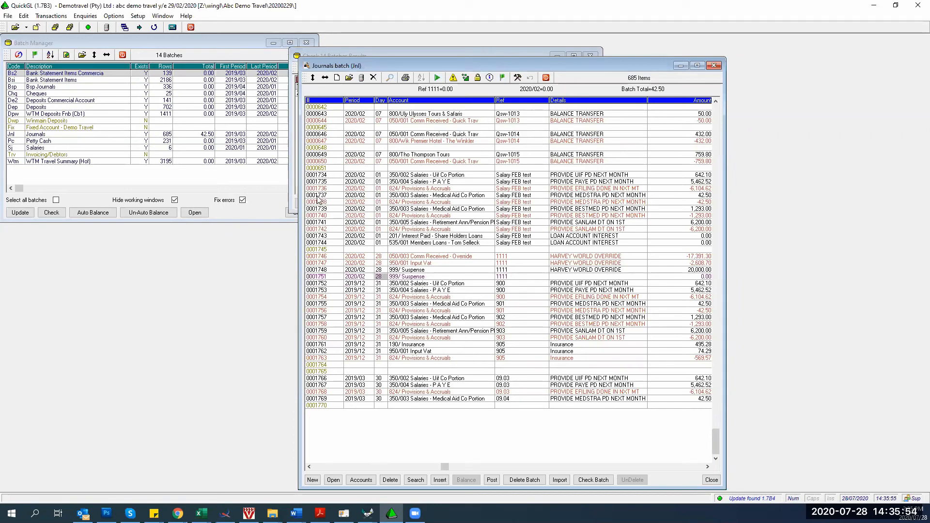
key(Return)
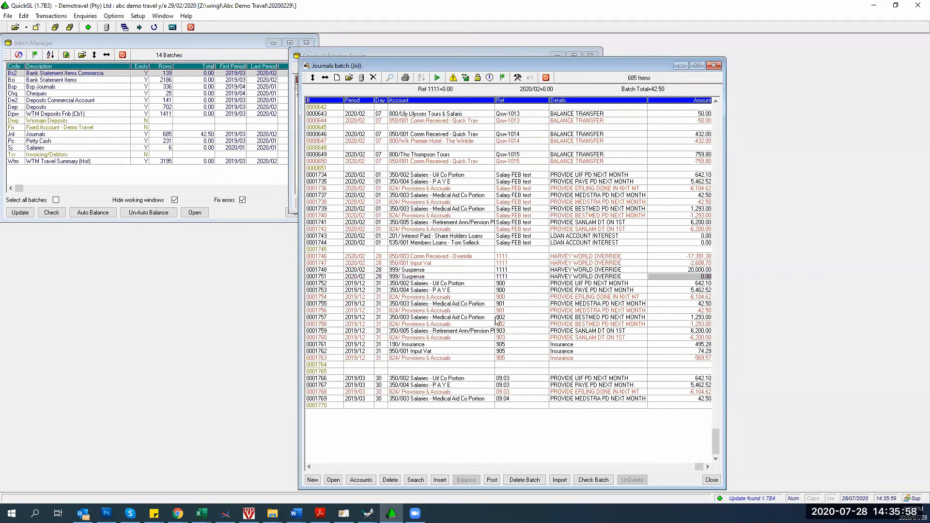
click(454, 76)
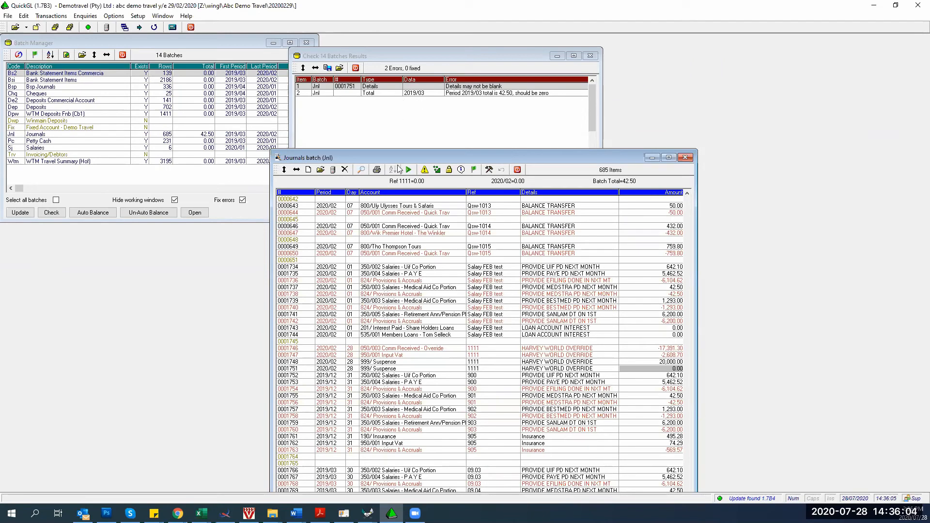
drag(399, 158, 439, 29)
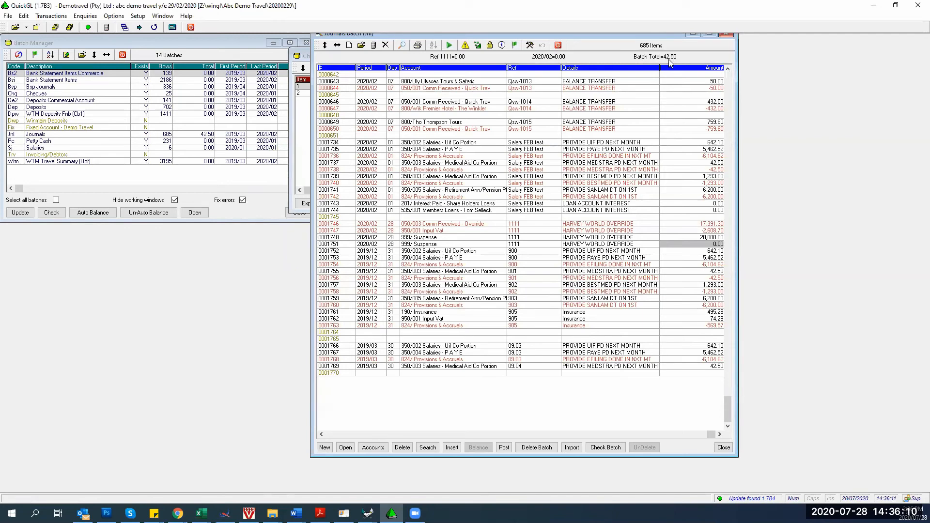
Examine the reference, period and batch totals for the 09.04 Medical Aid line and the journal lines above it.
click(615, 368)
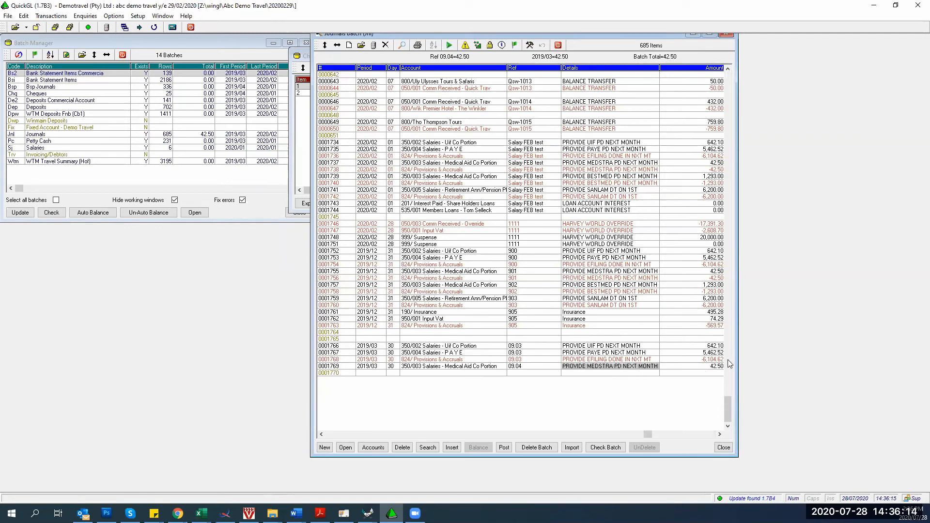
key(Up)
key(Up)
key(Up)
key(Up)
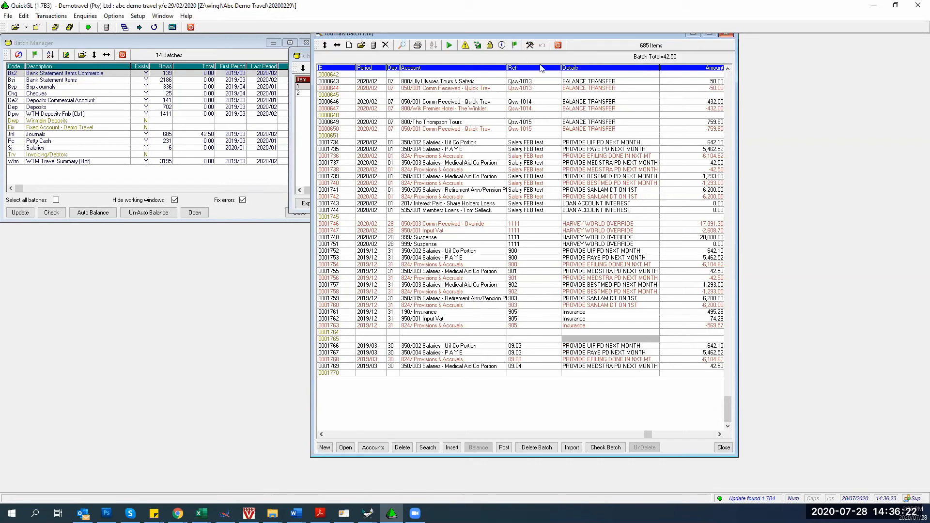
View the Journals batch's reference totals, look through the list for non-zero totals, and select reference 09.04.
click(531, 45)
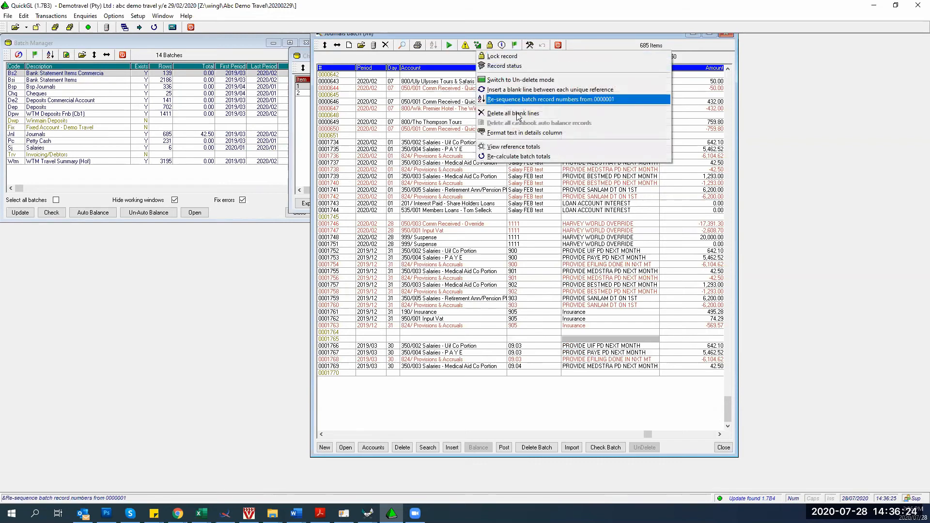
click(511, 147)
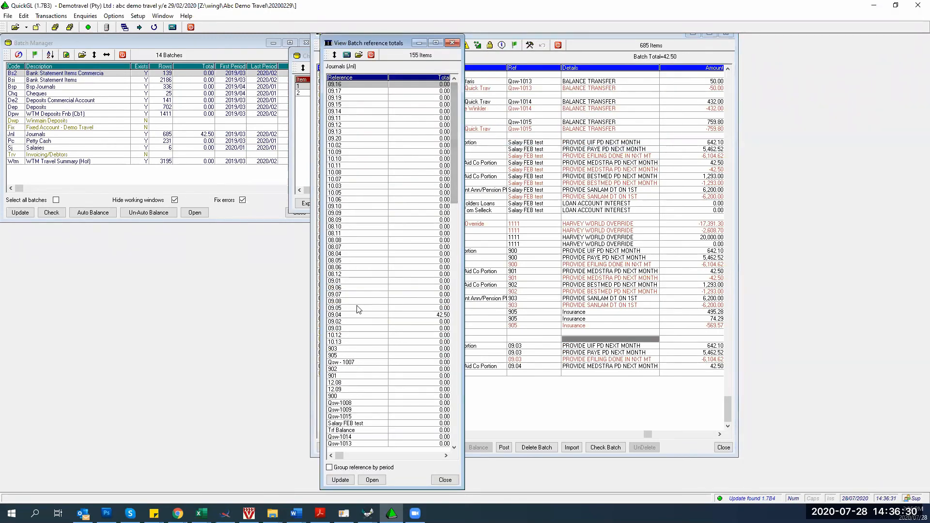
click(349, 315)
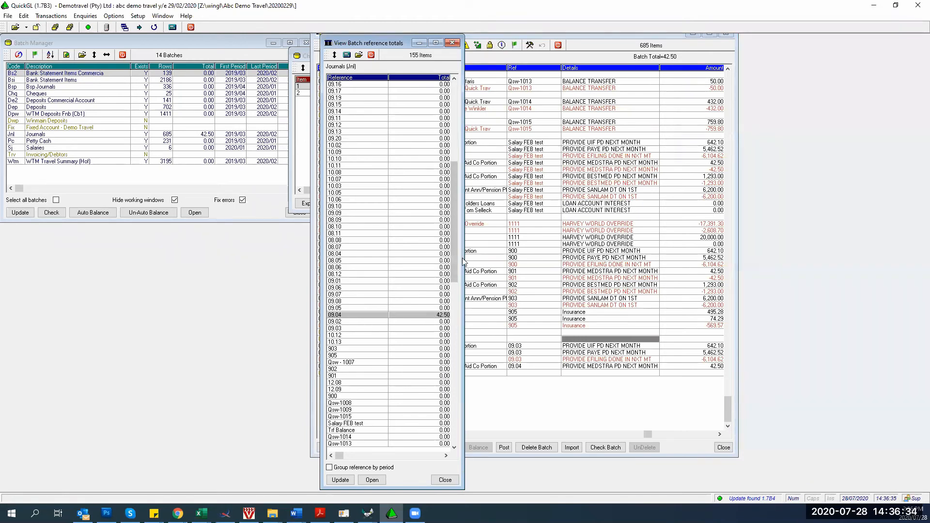
click(456, 367)
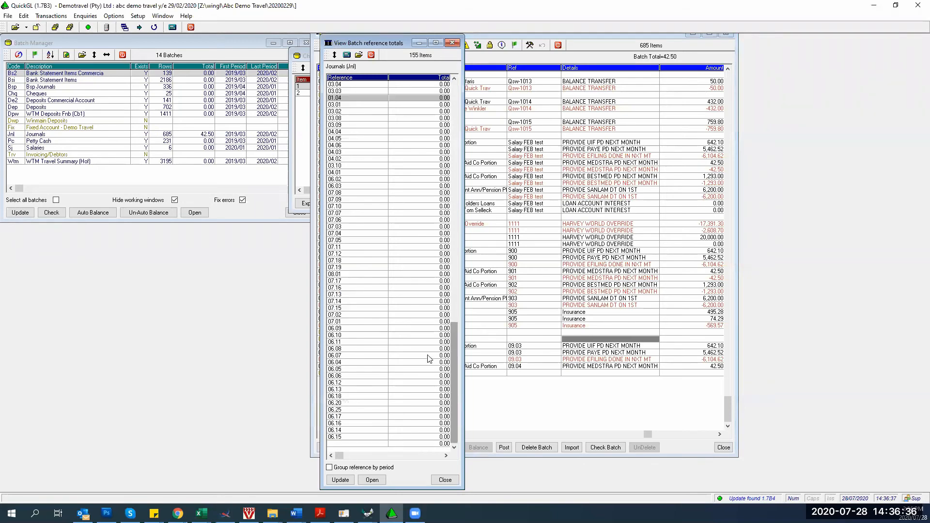
click(411, 227)
scroll(400, 284, up, 15)
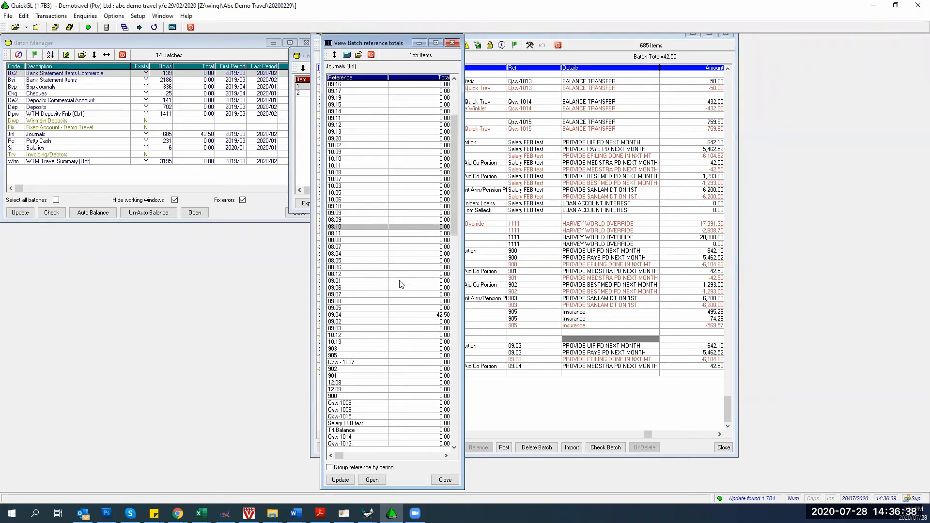
click(415, 315)
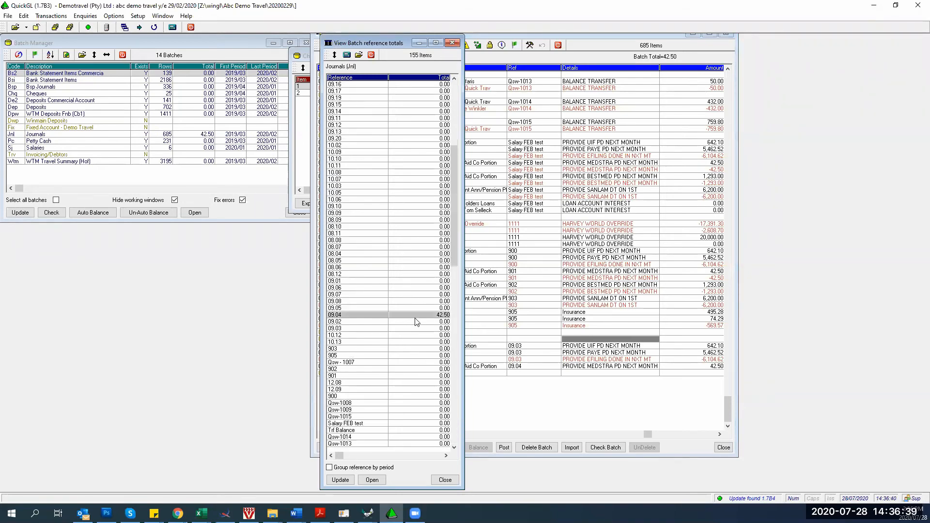
Open reference 09.04 in the Journals batch and delete its Salaries - Medical Aid Co Portion record.
click(372, 480)
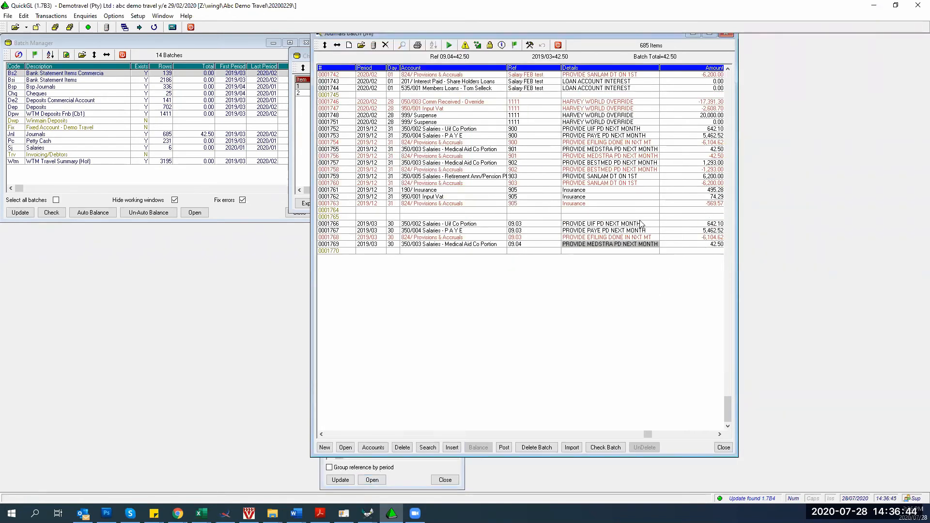
key(Delete)
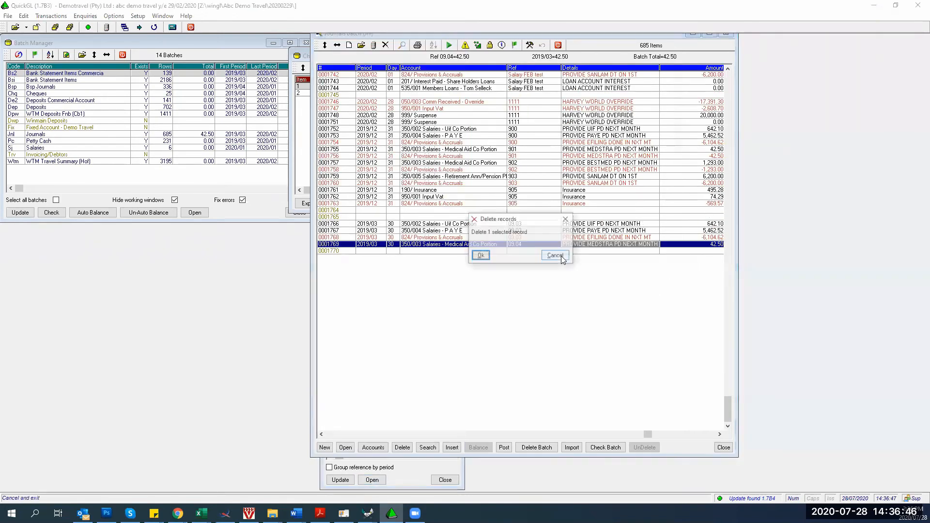
click(480, 255)
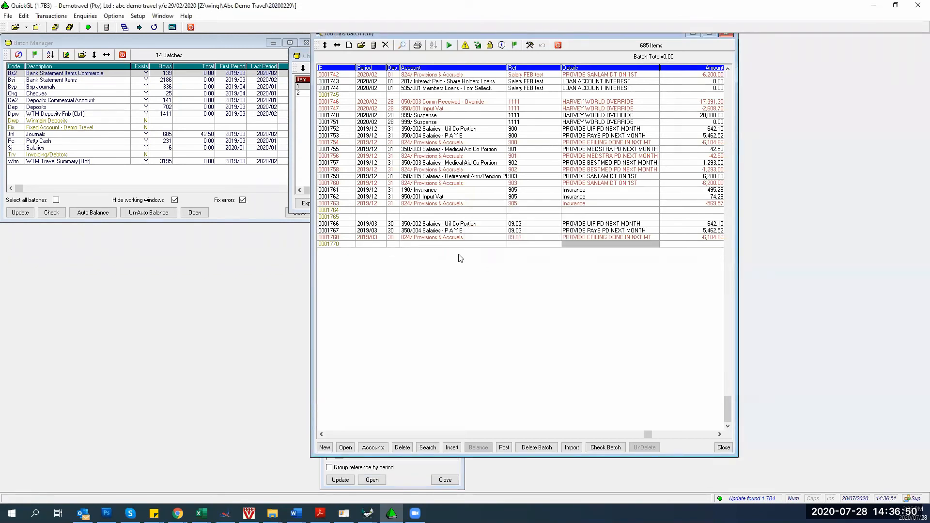
Close the reference totals, the Journals batch and the batch check results.
click(724, 447)
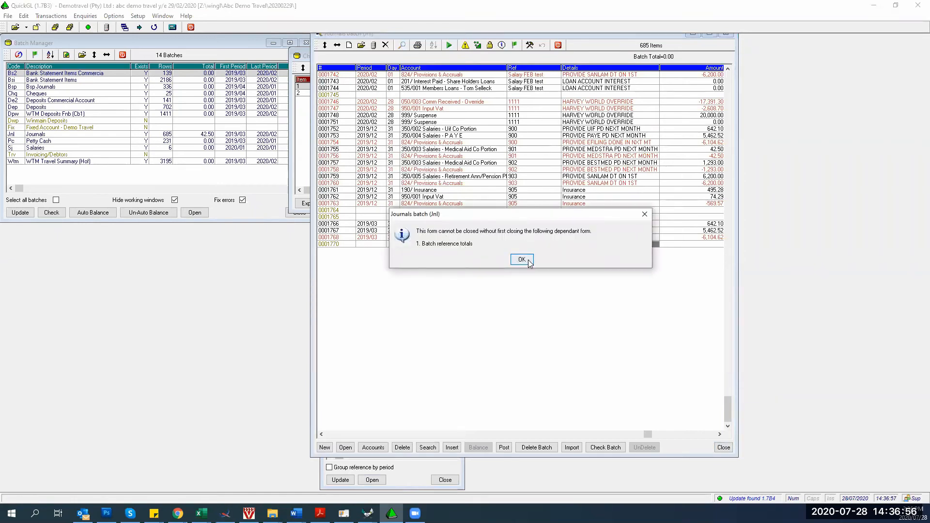
click(513, 262)
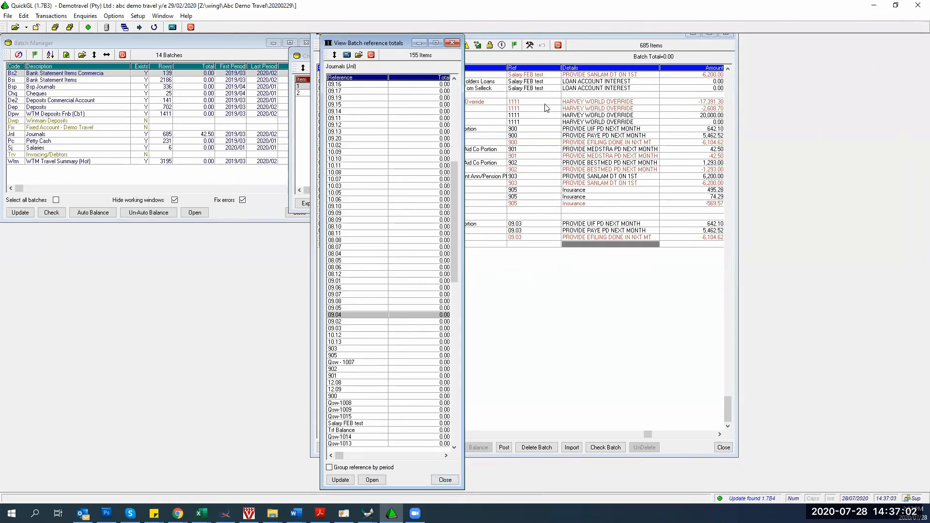
click(451, 43)
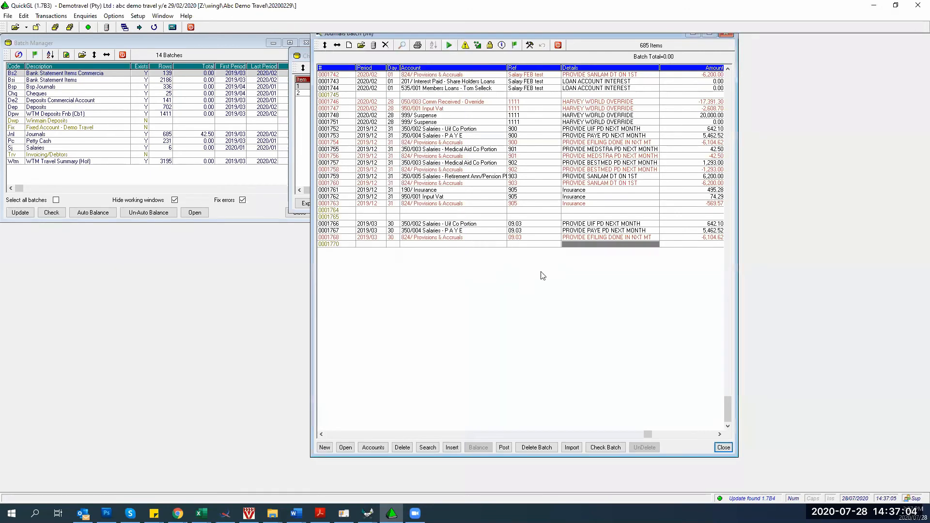
click(724, 447)
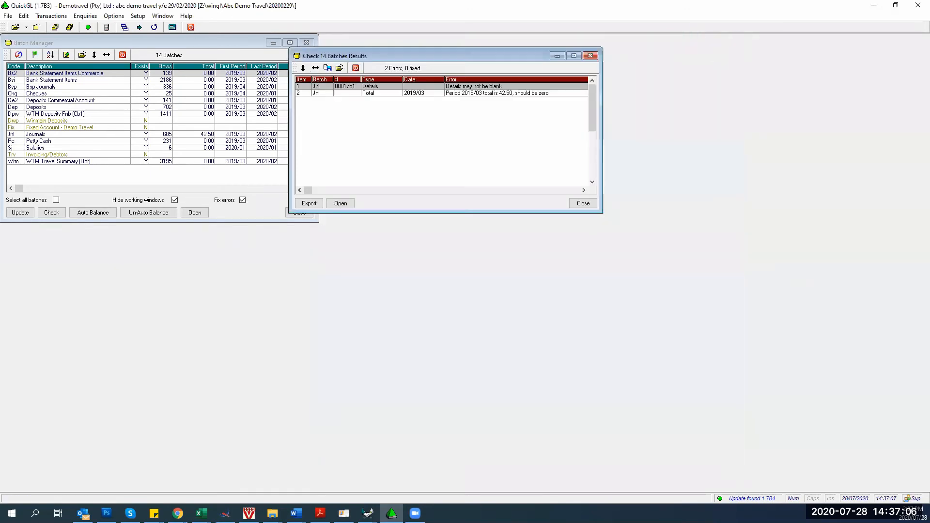
click(583, 203)
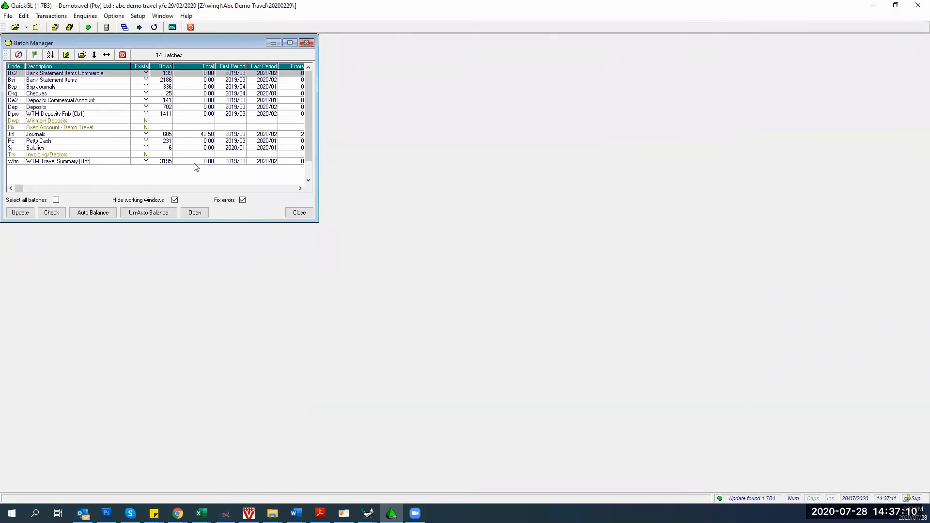
Recheck the Journals batch on its own for errors, then close the results and the Batch Manager.
click(101, 136)
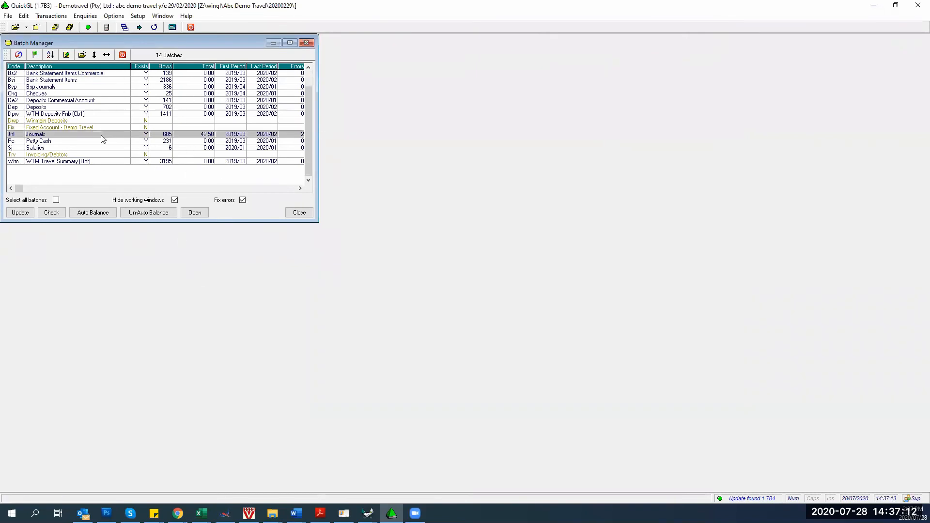
click(49, 216)
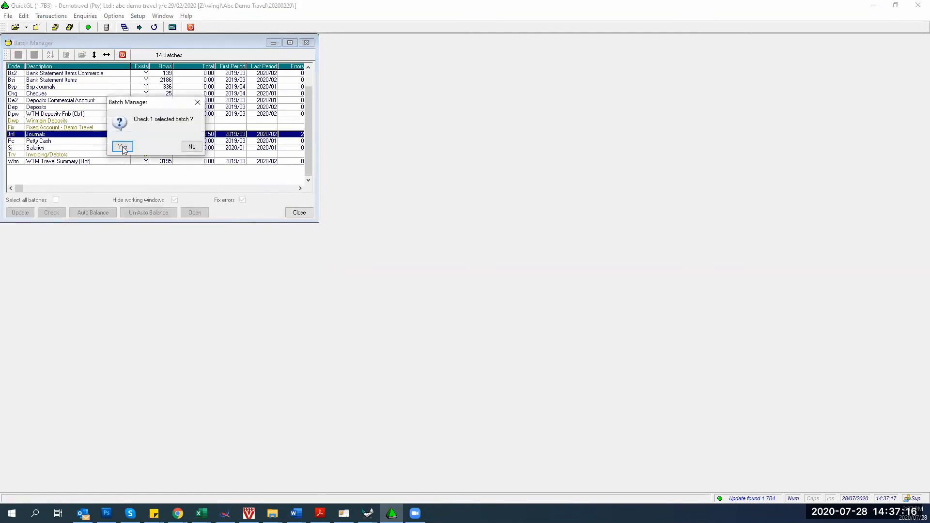
click(122, 146)
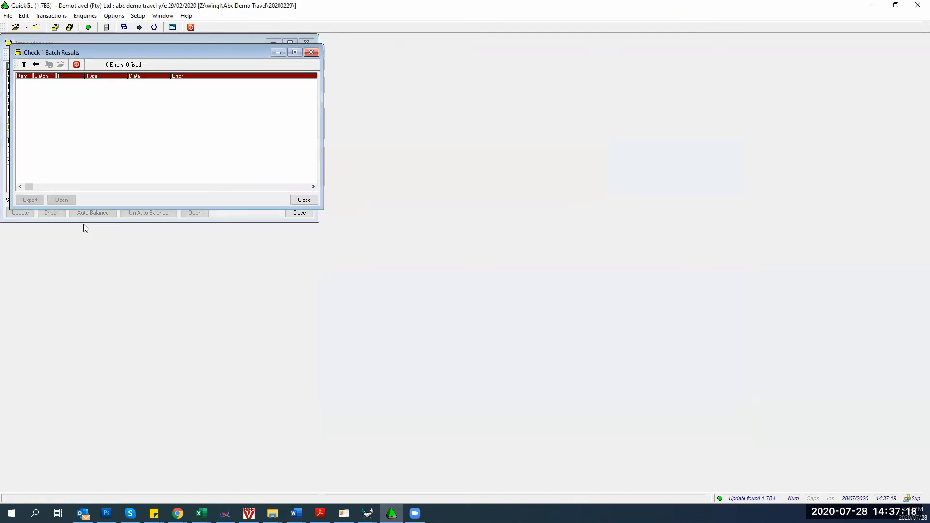
click(295, 200)
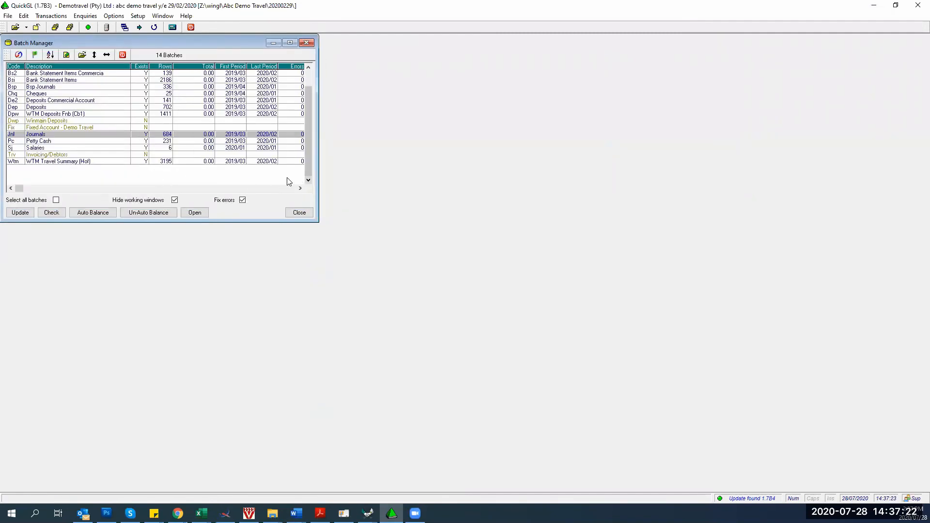
click(309, 43)
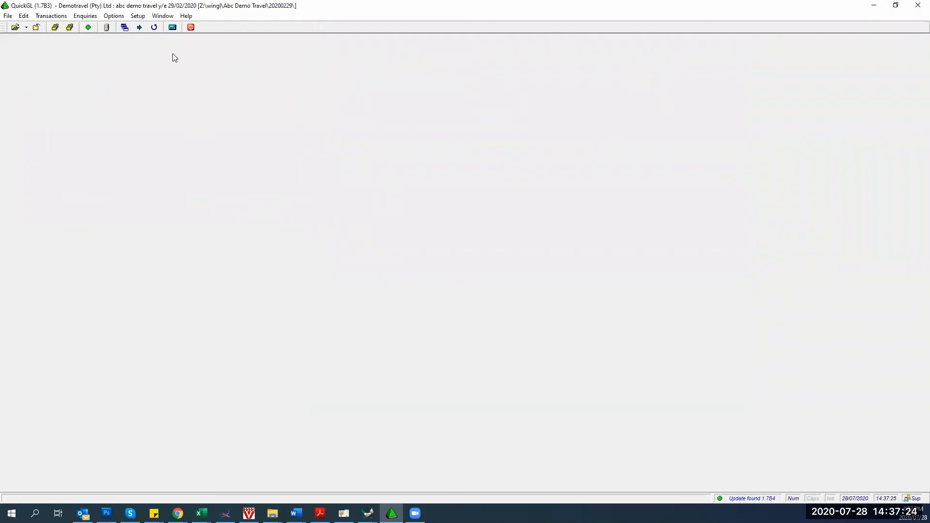
Browse the trial balance for March 2019 to February 2020 and review its accounts and totals.
click(84, 16)
click(86, 27)
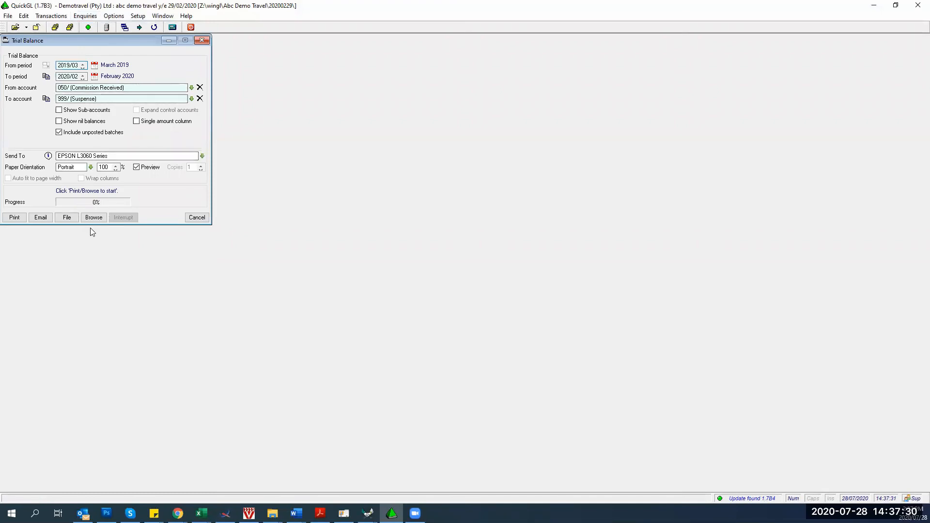
click(94, 217)
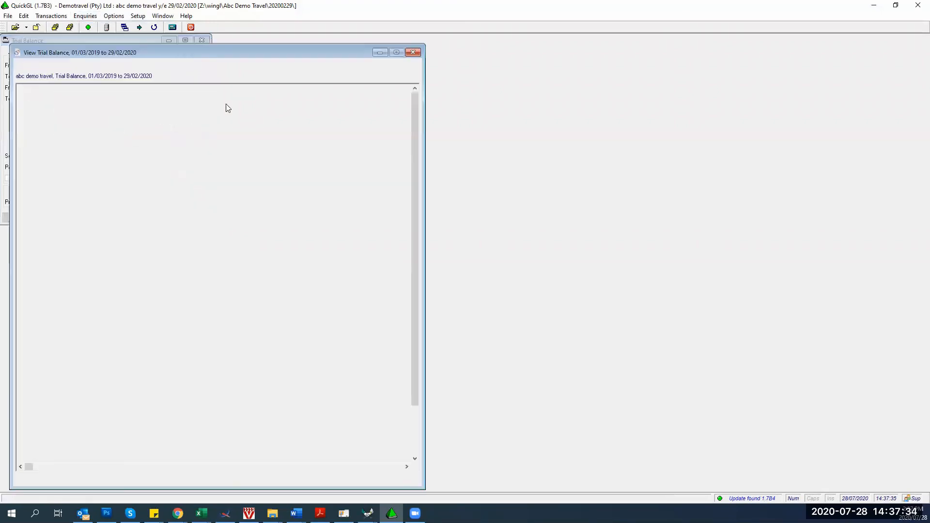
scroll(227, 107, down, 2)
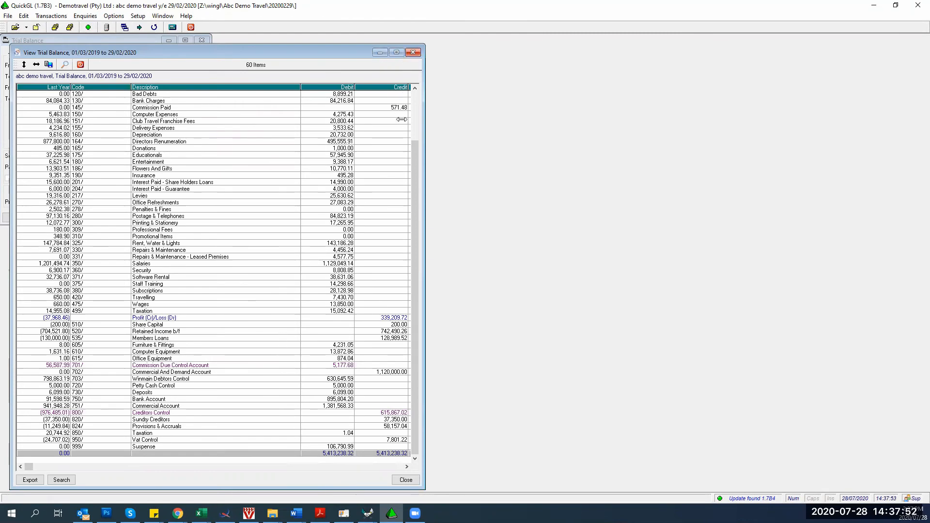
drag(414, 141, 414, 92)
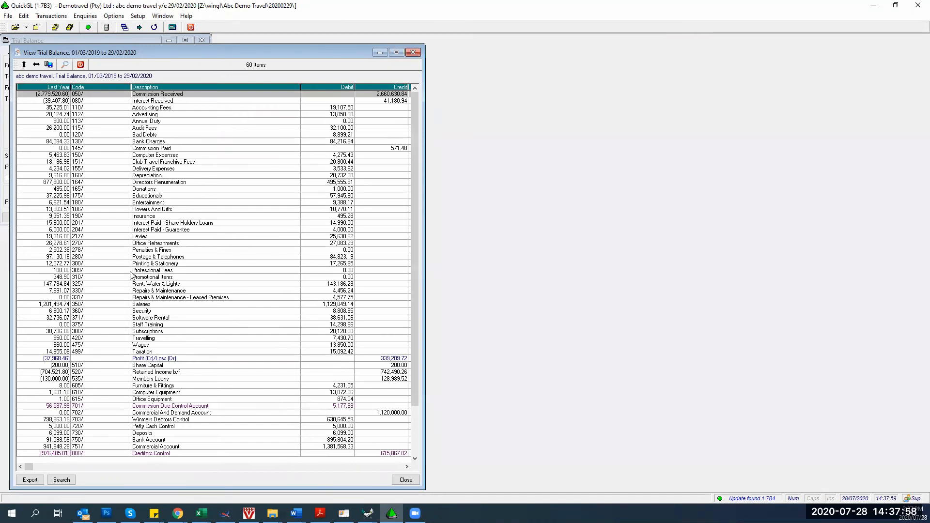
right_click(147, 164)
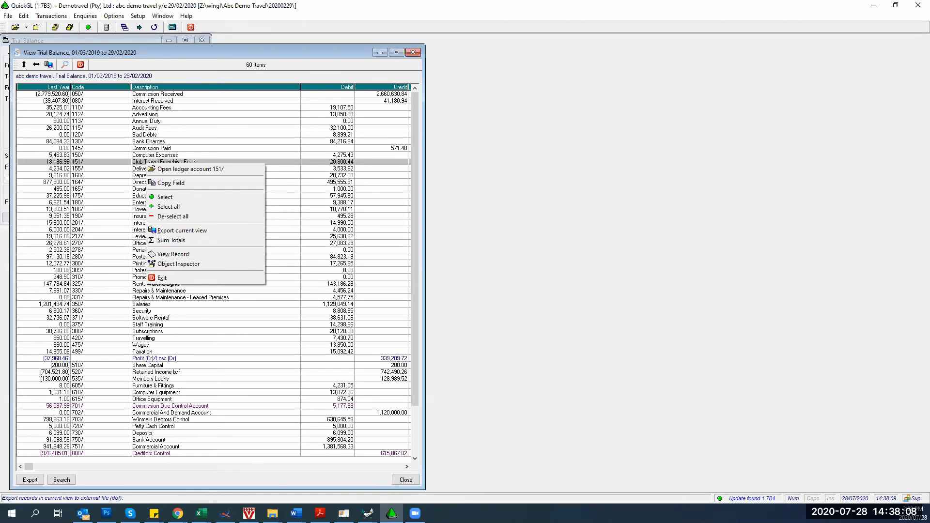
Consult the month-end checklist in Adobe Acrobat Reader, then return to QuickGL and close the trial balance view.
click(320, 513)
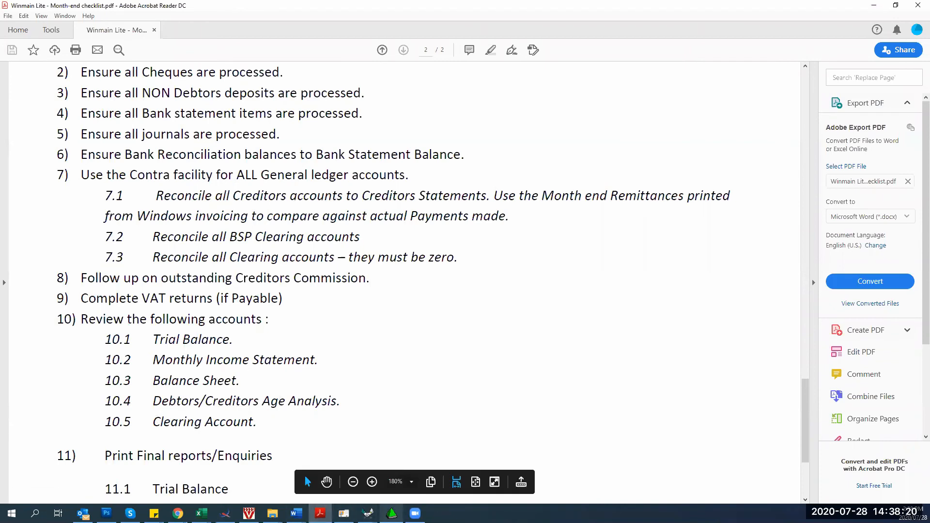
click(391, 513)
click(416, 53)
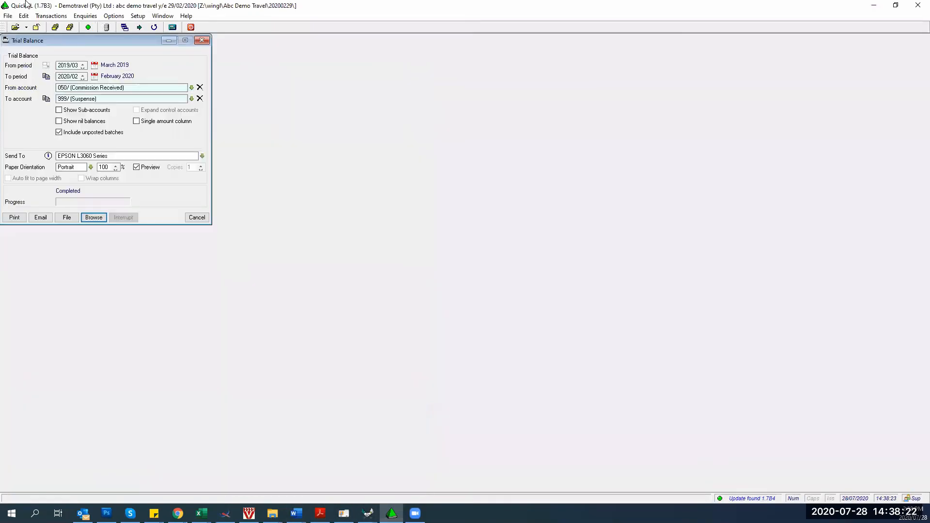
Open the Creditors Ledger enquiry.
click(85, 16)
mouse_move(96, 113)
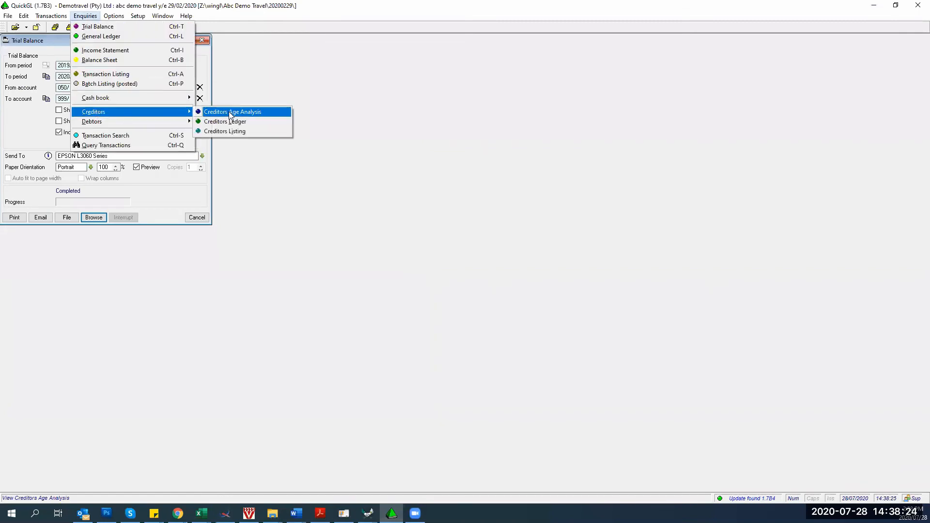
click(233, 119)
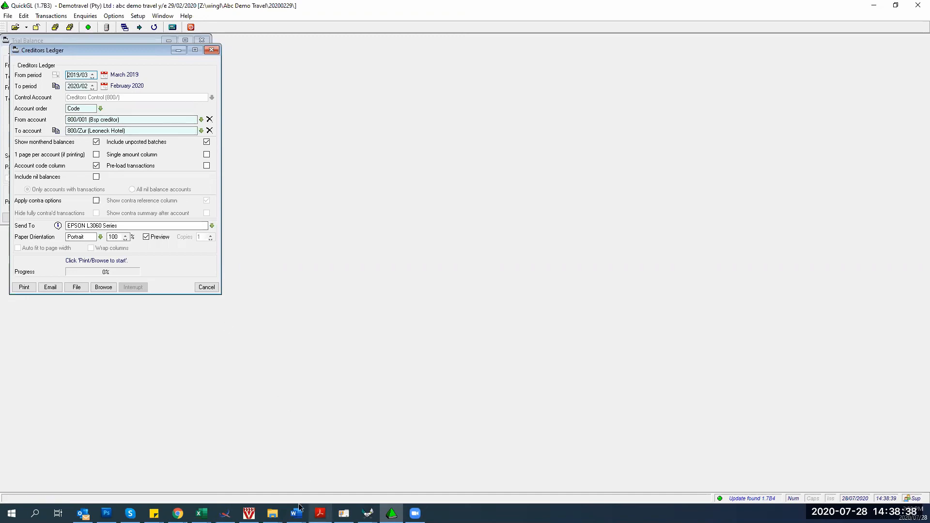
Switch to the checklist in Adobe Acrobat Reader and read the account reviews and final reports in items 10 and 11.
click(319, 513)
scroll(61, 349, down, 3)
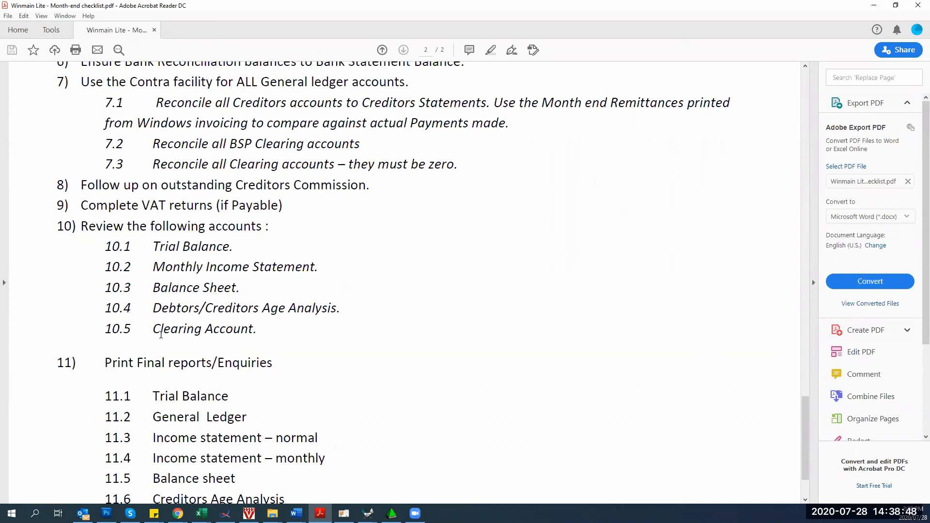
scroll(156, 334, down, 3)
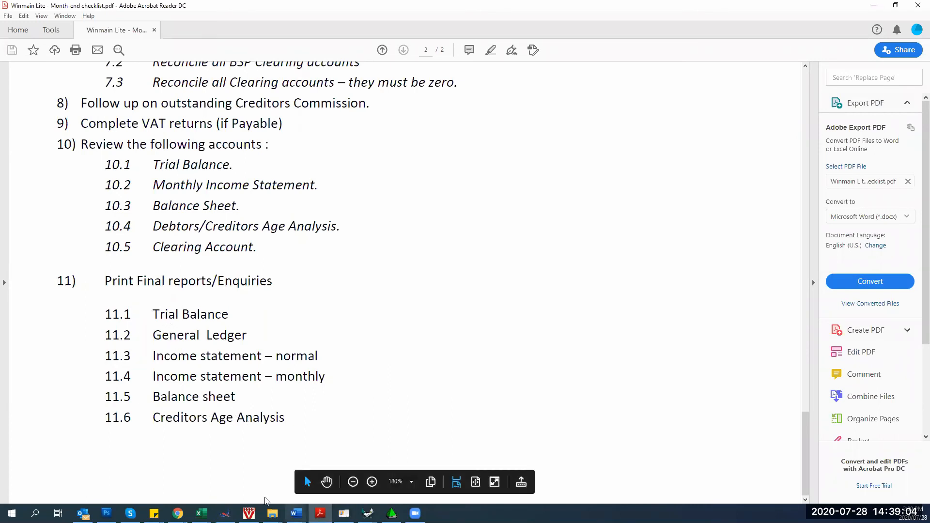
Return to QuickGL and close the Creditors Ledger and Trial Balance enquiries.
click(391, 512)
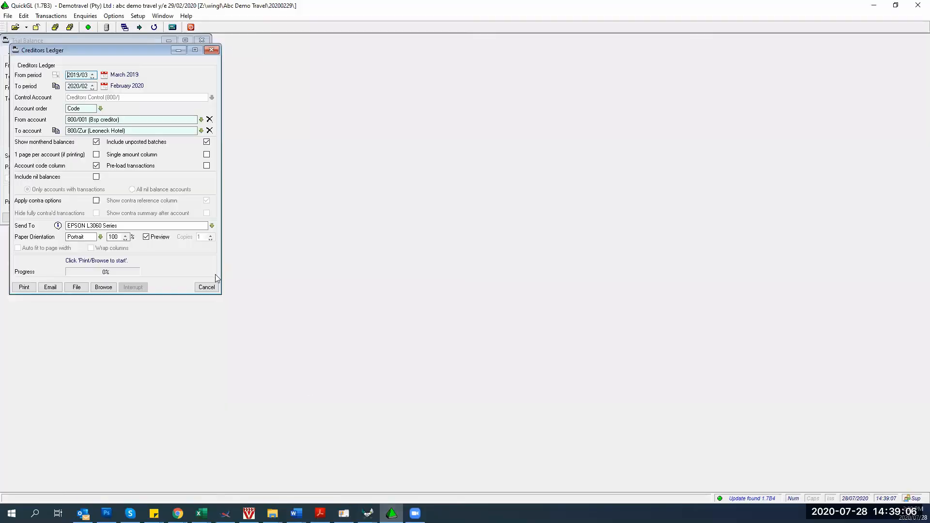
click(207, 284)
click(190, 214)
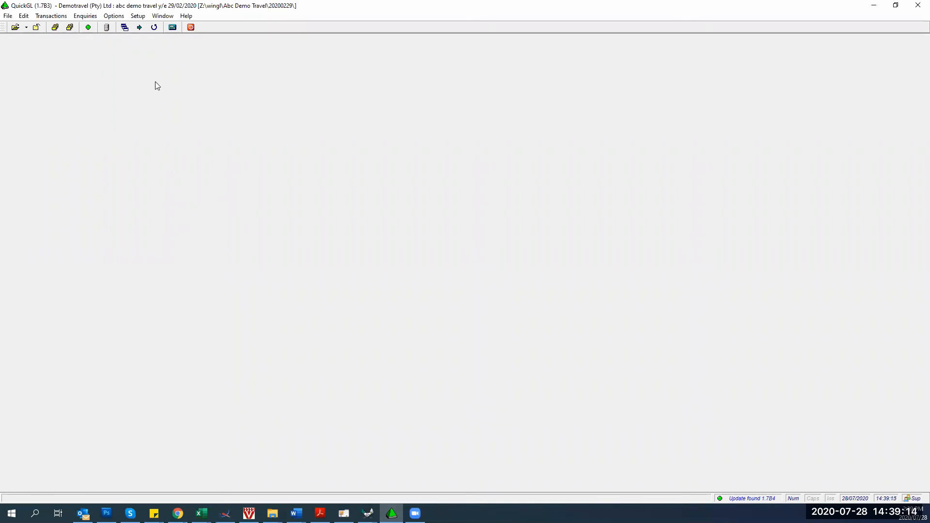
Open the Provisional Year End and run its pre year-end validation.
click(114, 16)
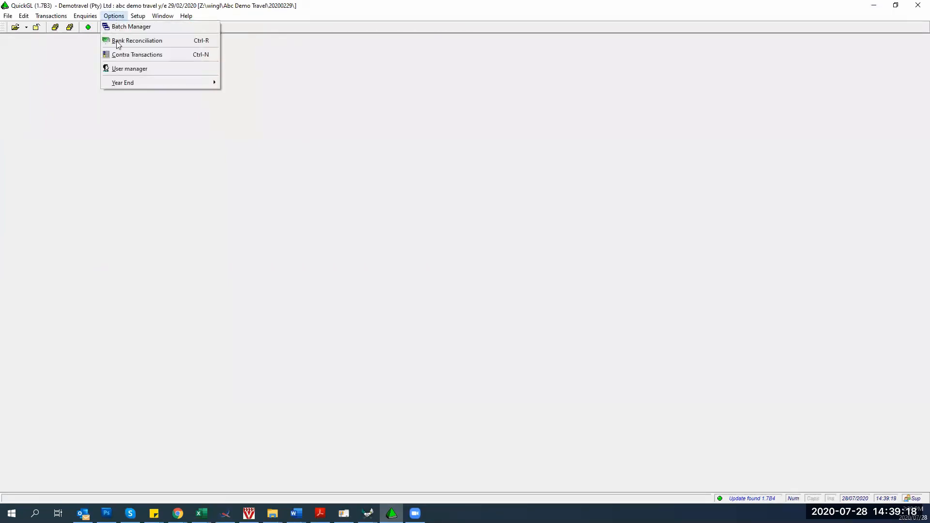
mouse_move(121, 82)
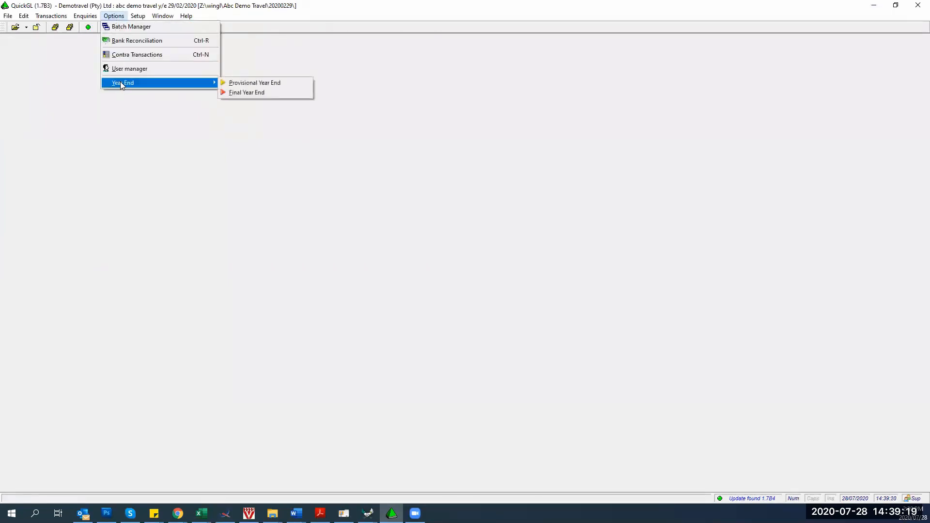
click(234, 83)
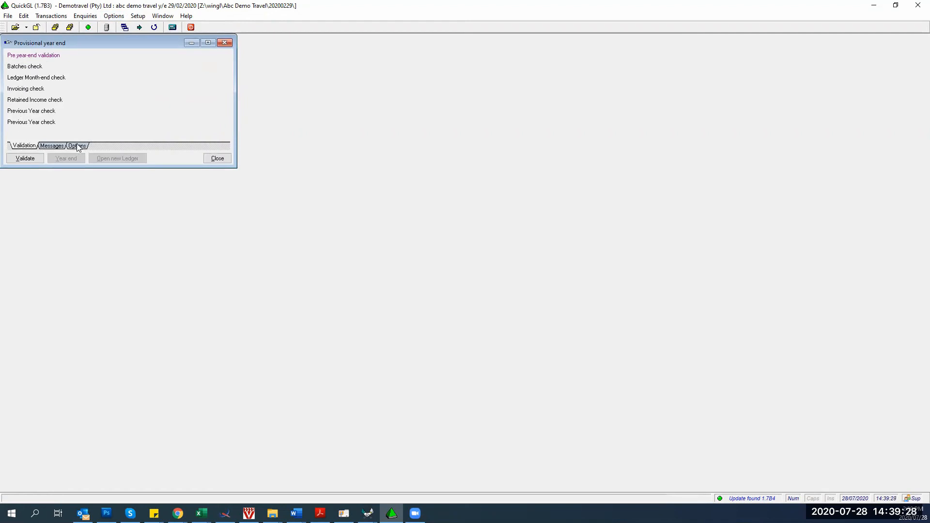
click(25, 158)
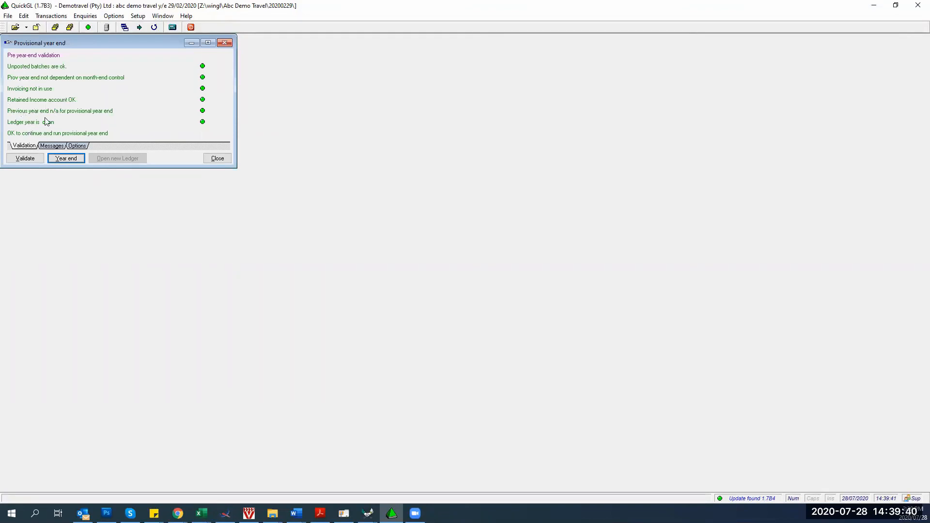
Set the provisional year end to create accounts, transaction entry/table types and standing batches that don't exist.
click(76, 146)
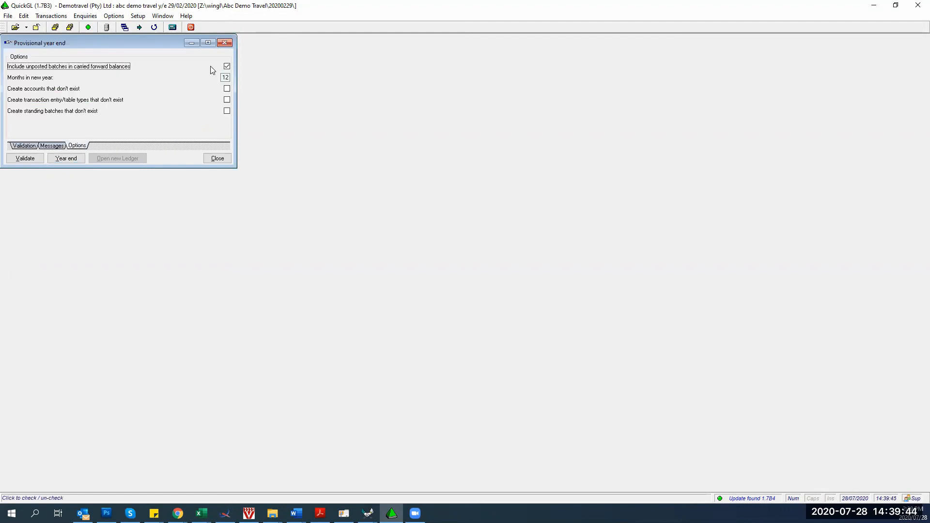
click(226, 89)
click(227, 101)
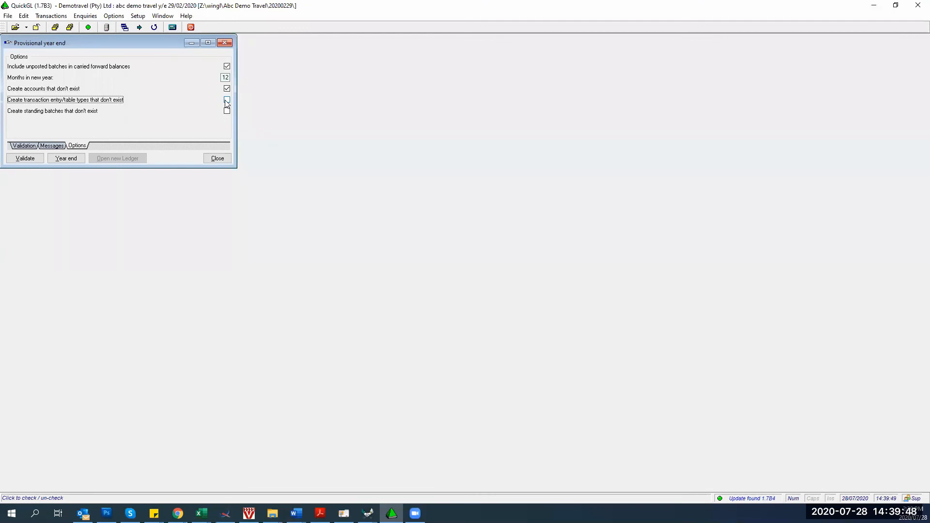
click(227, 111)
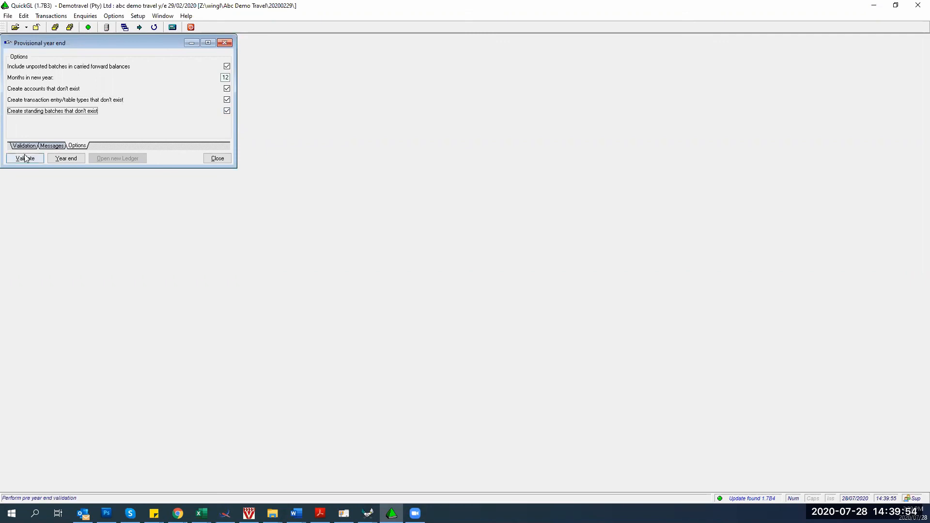
Run the provisional year end to update next year's ledger opening balances, then close its window.
click(73, 162)
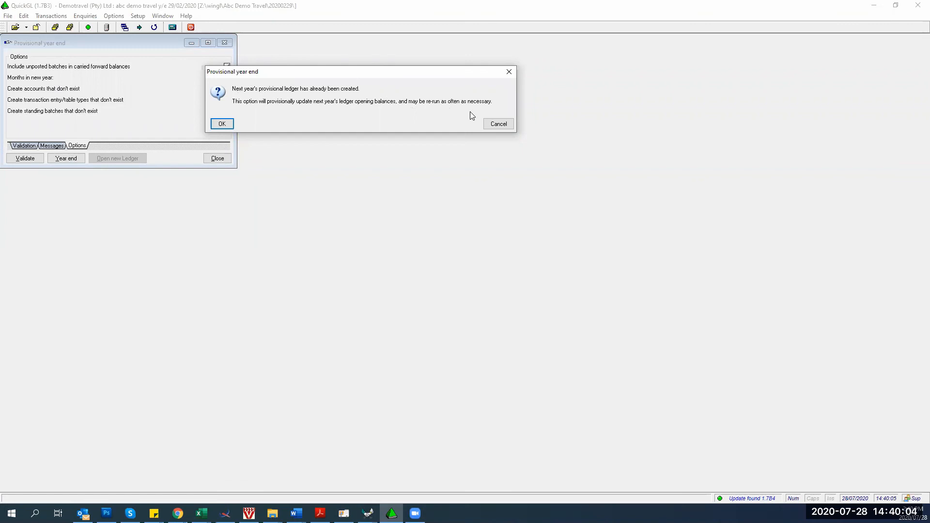
click(221, 124)
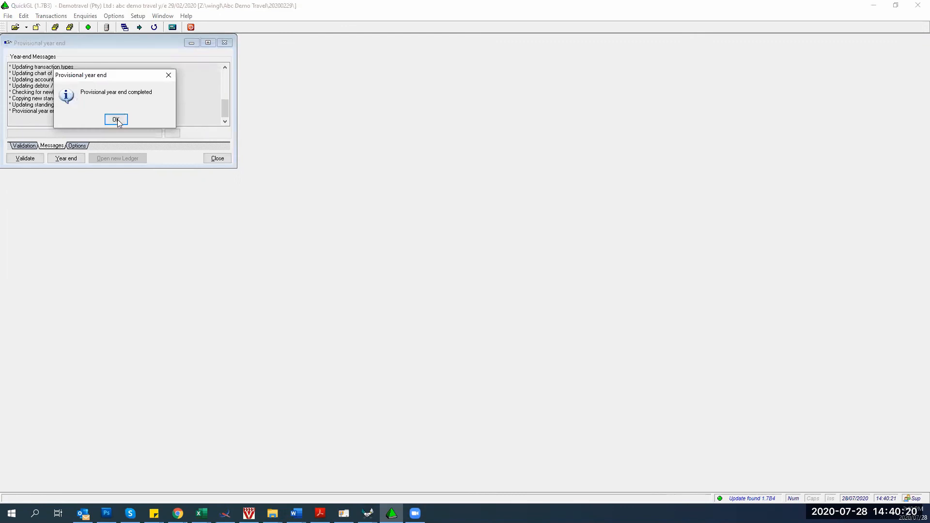
click(117, 119)
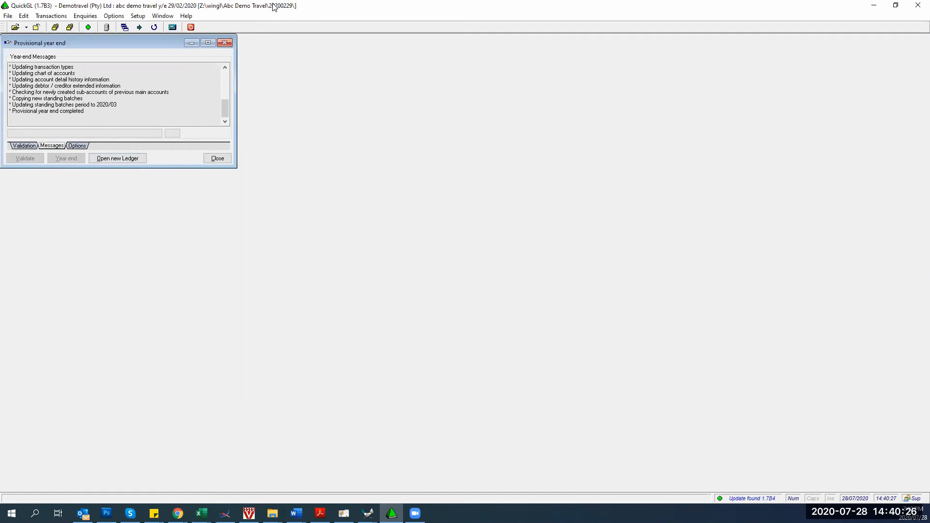
click(220, 159)
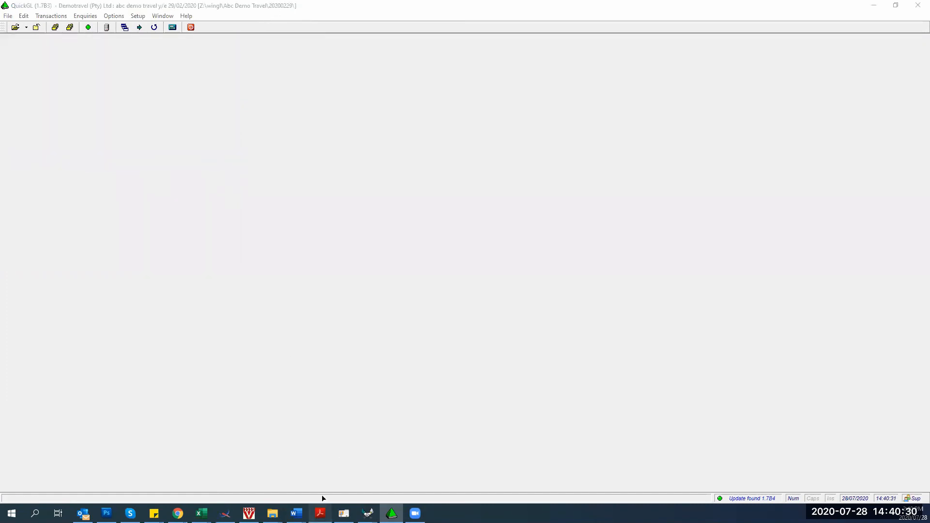
Switch to the month-end checklist in Adobe Acrobat Reader and review its general ledger and Windows invoicing sections.
click(320, 513)
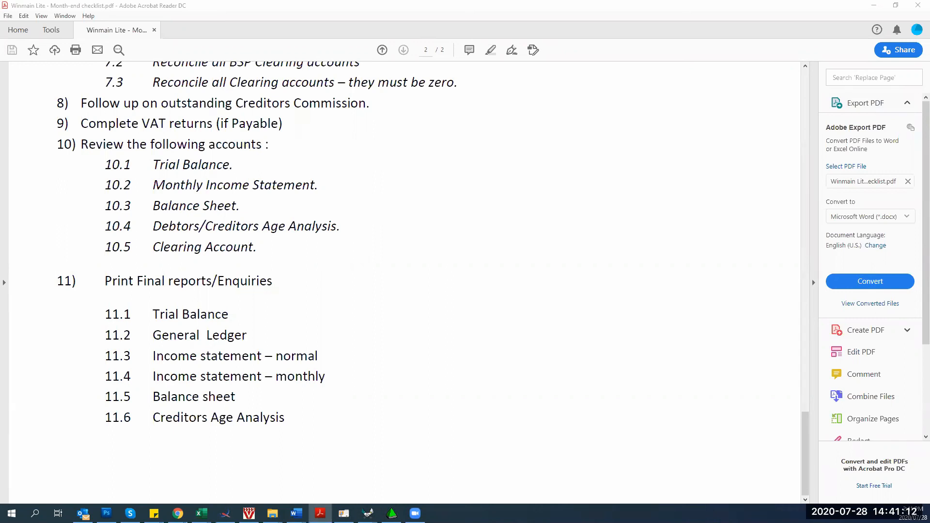
scroll(283, 357, up, 5)
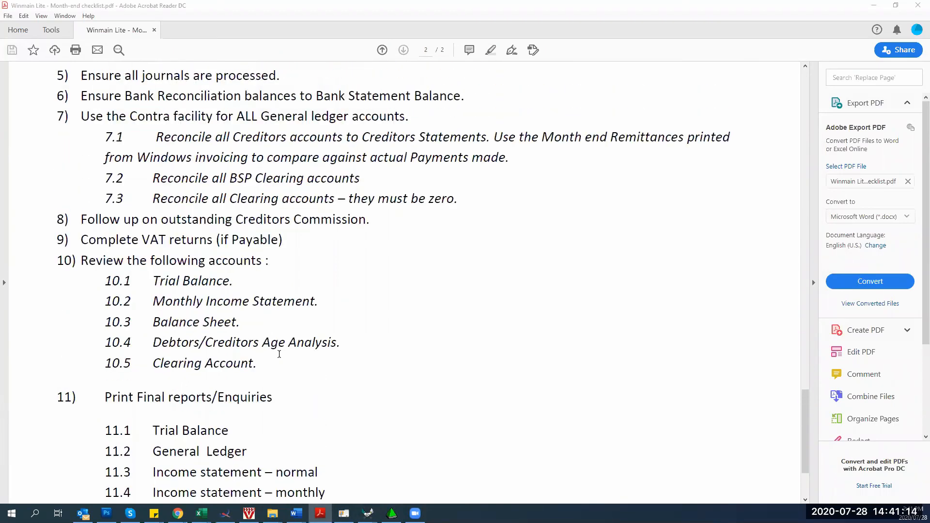
scroll(279, 354, up, 3)
scroll(279, 355, down, 2)
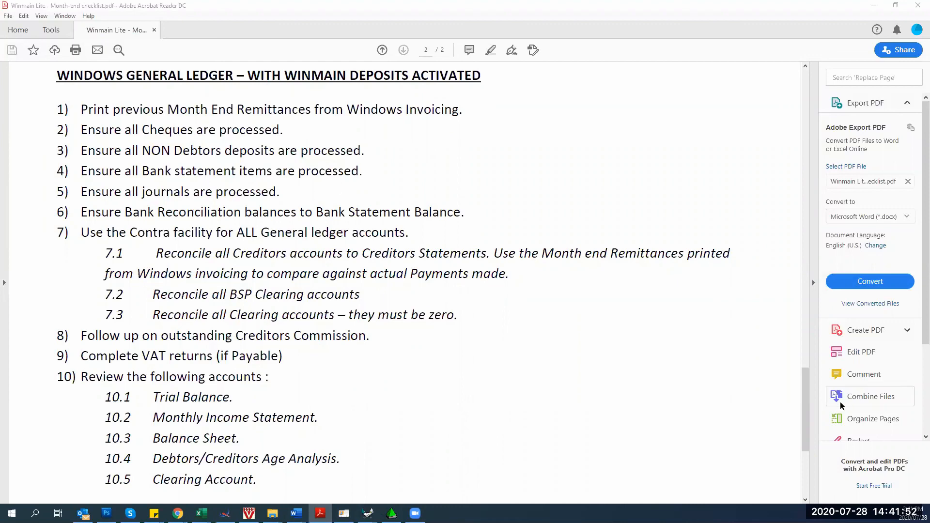
drag(803, 398, 780, 72)
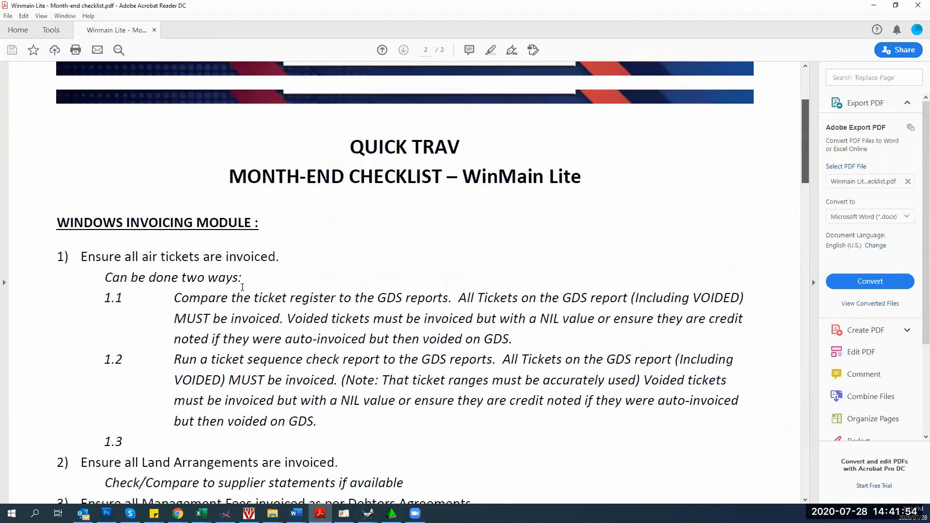
scroll(270, 403, down, 3)
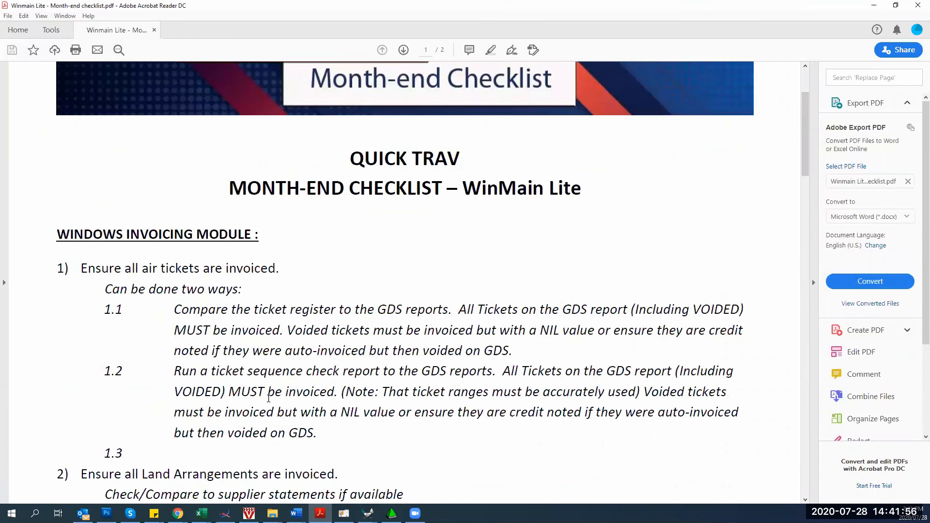